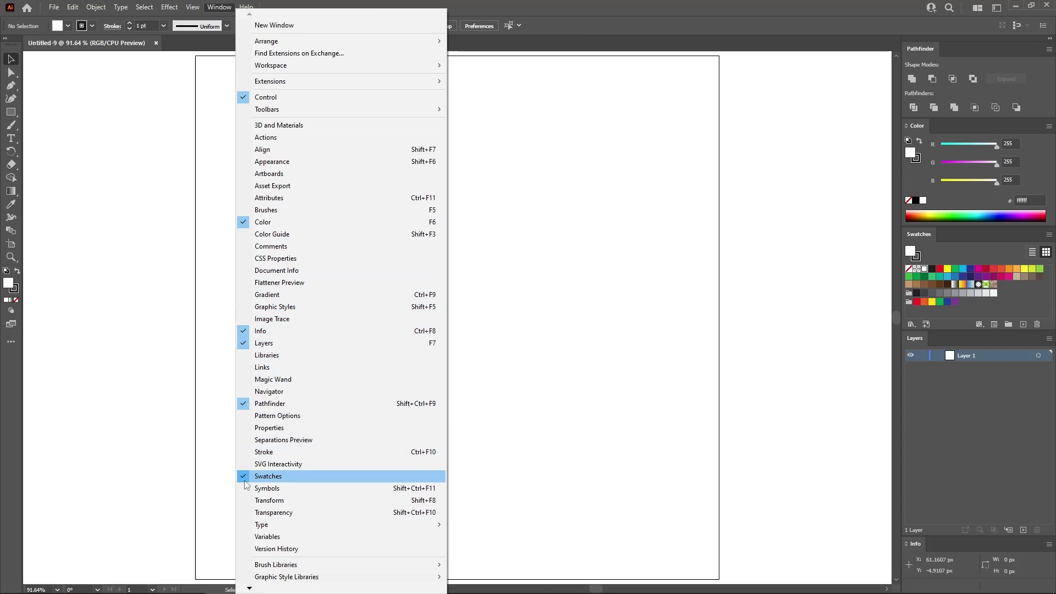
Show the document grid and turn on Snap to Grid.
left_click(215, 348)
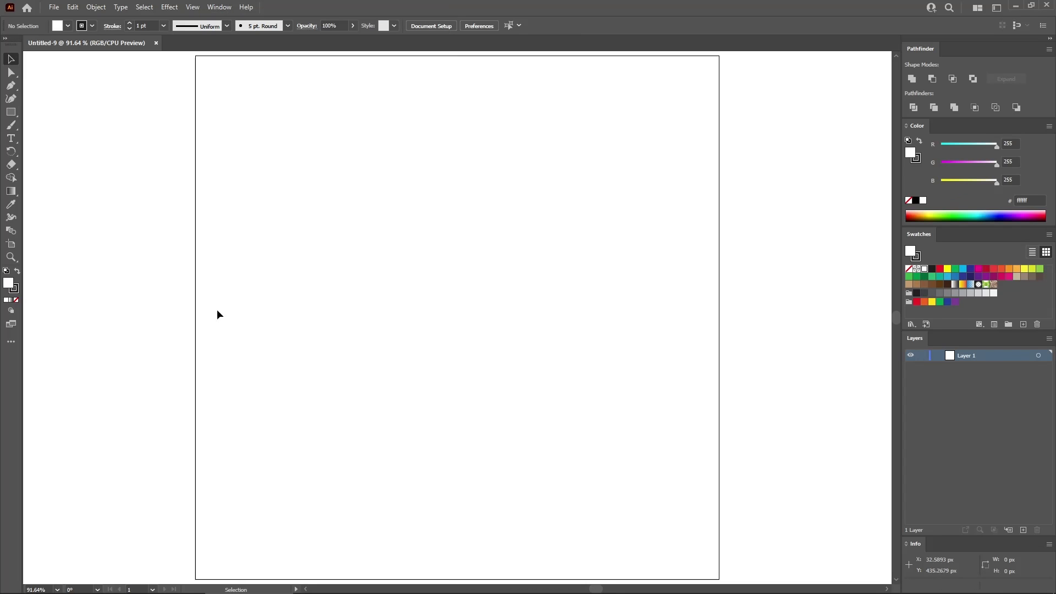
left_click(192, 7)
left_click(226, 474)
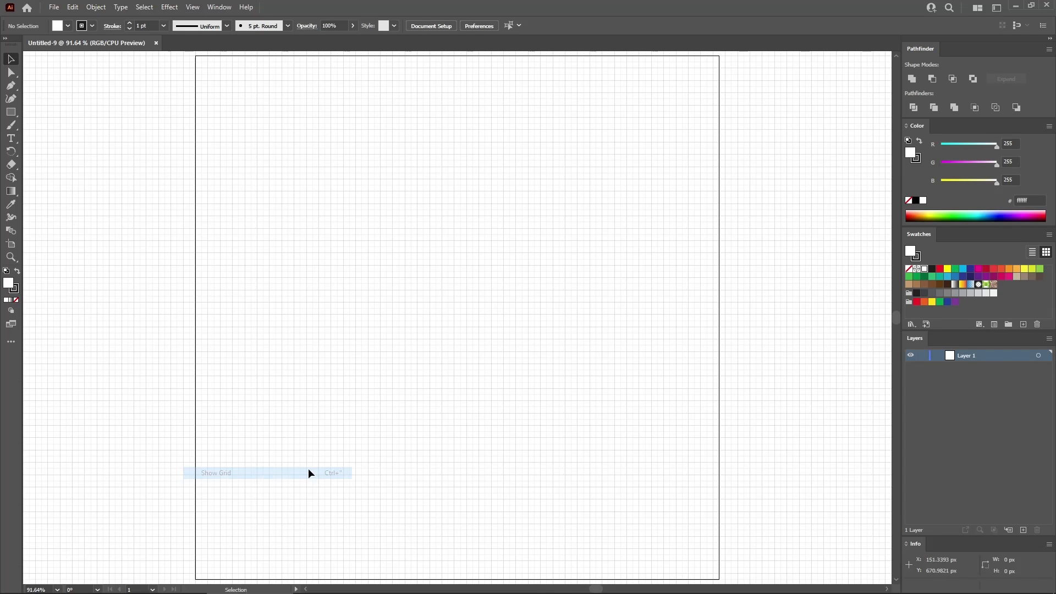
left_click(192, 8)
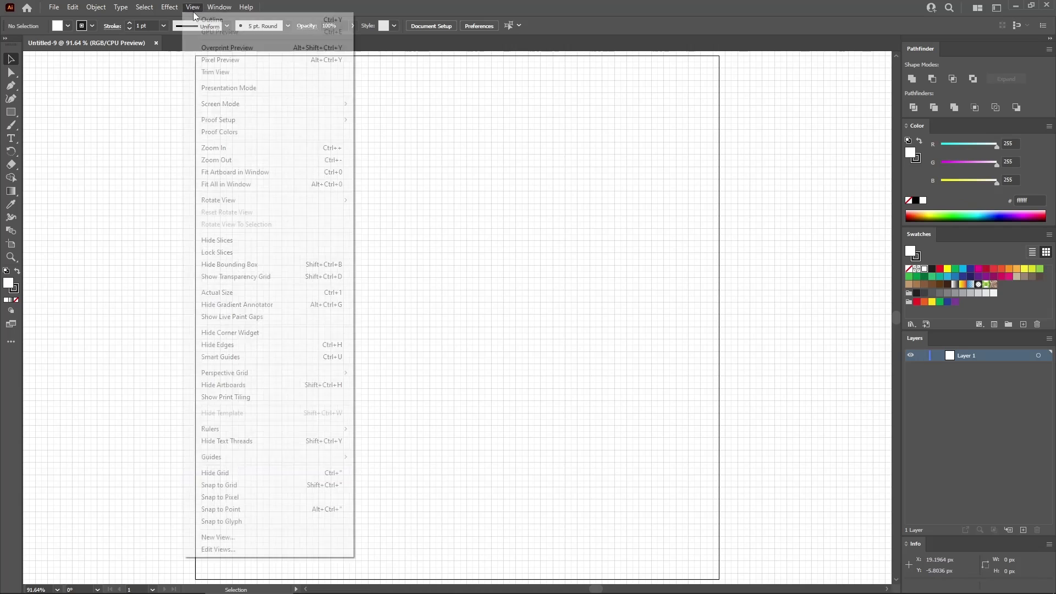
left_click(253, 484)
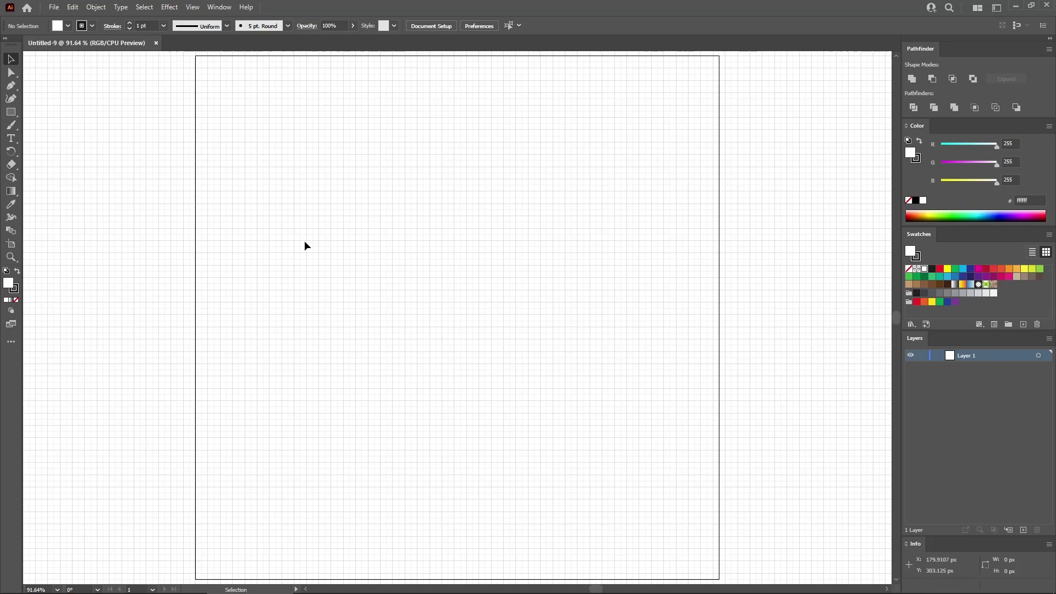
Set the grid preferences to a gridline every 10 px with 1 subdivision.
left_click(74, 7)
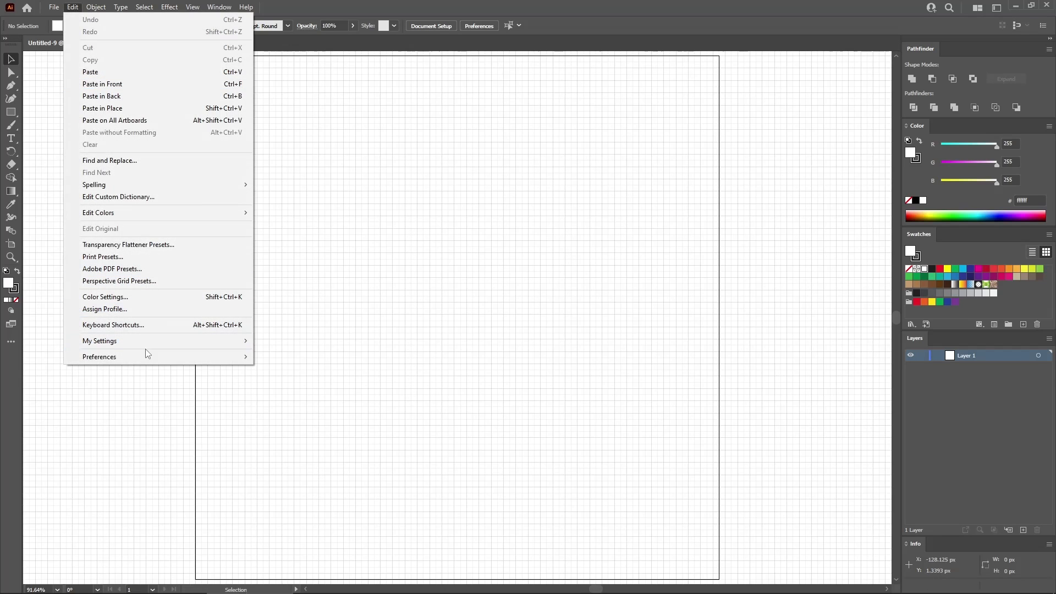
mouse_move(144, 355)
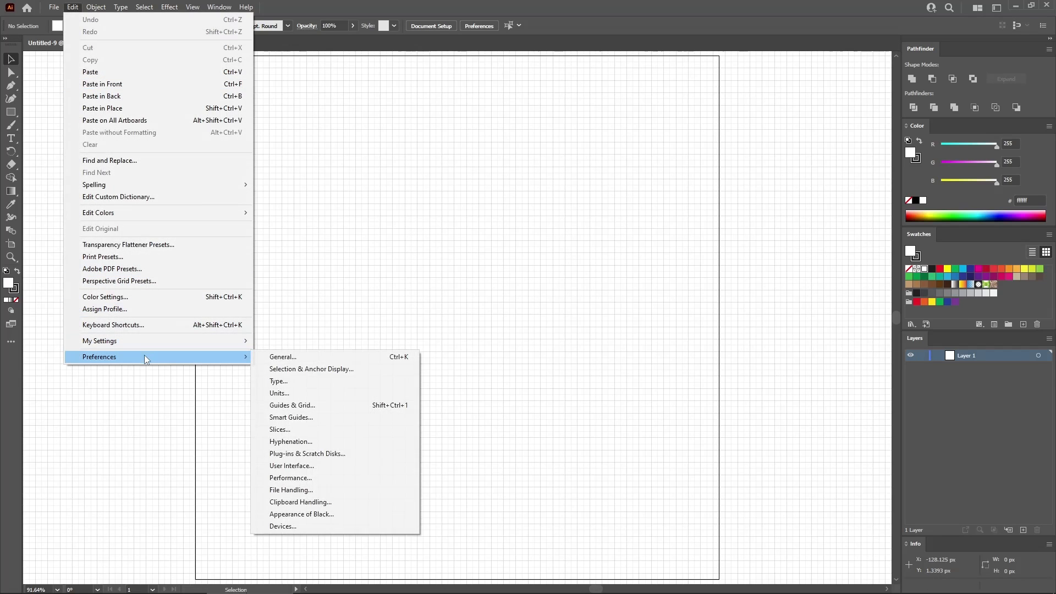
left_click(318, 403)
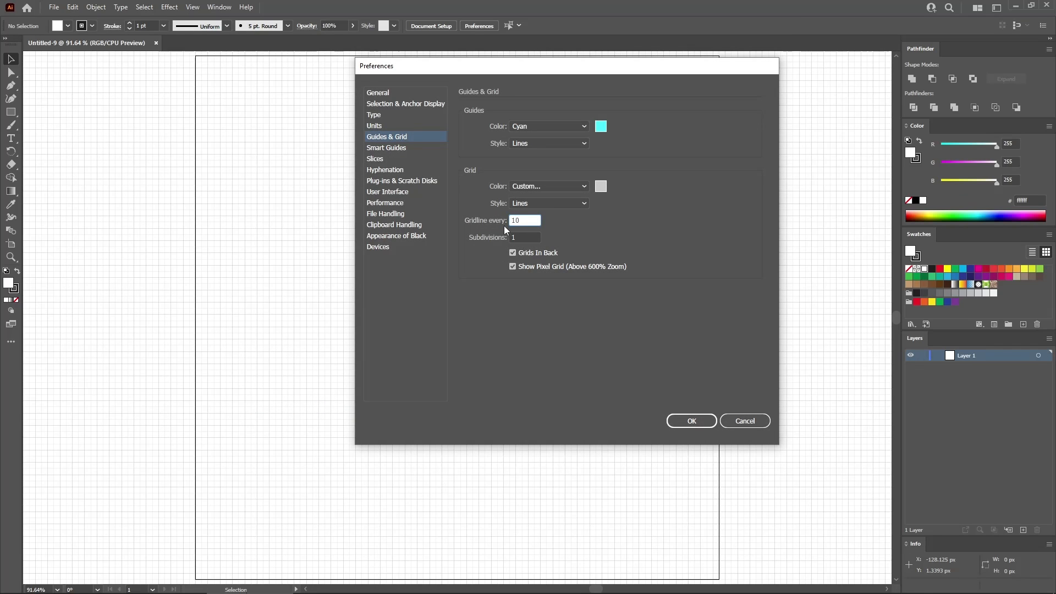
left_click(688, 421)
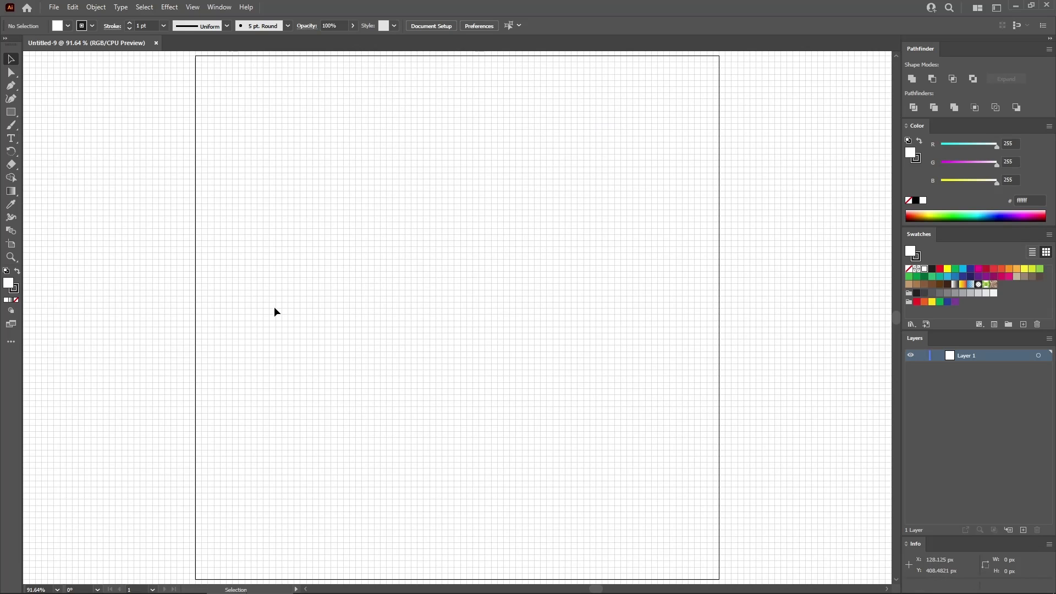
Draw a 110 by 690 px rectangle in the artboard's left half, with no stroke and an RGB 250, 126, 30 fill.
left_click(13, 113)
left_click(16, 291)
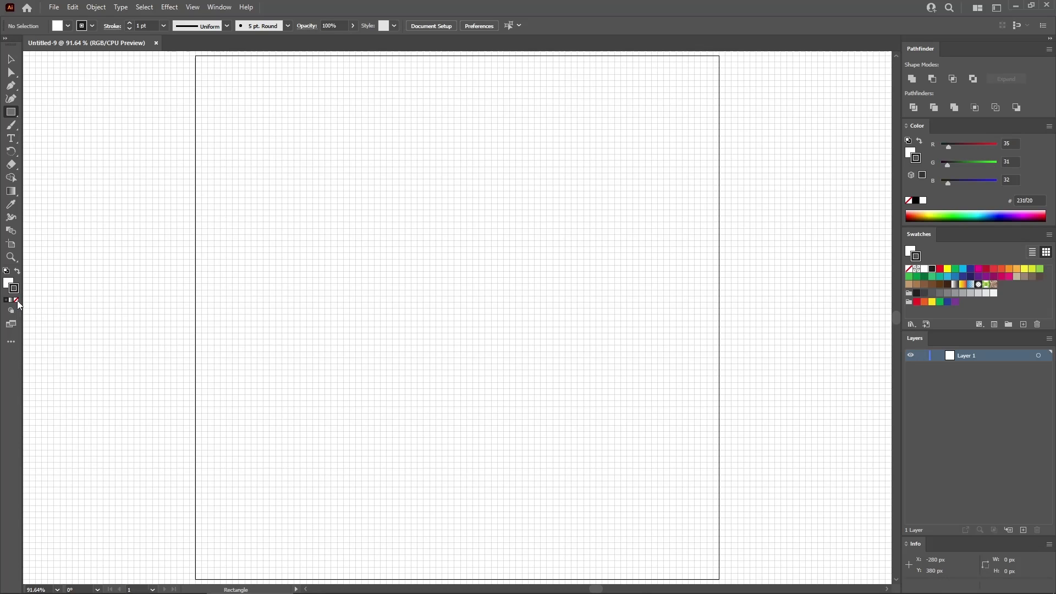
left_click(17, 301)
double_click(7, 285)
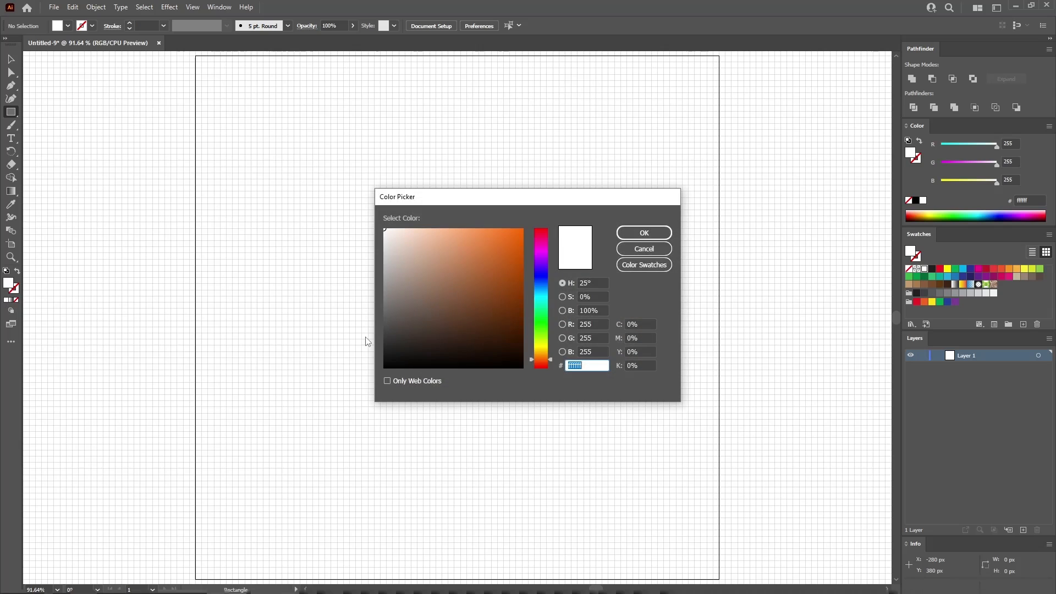
left_click(571, 326)
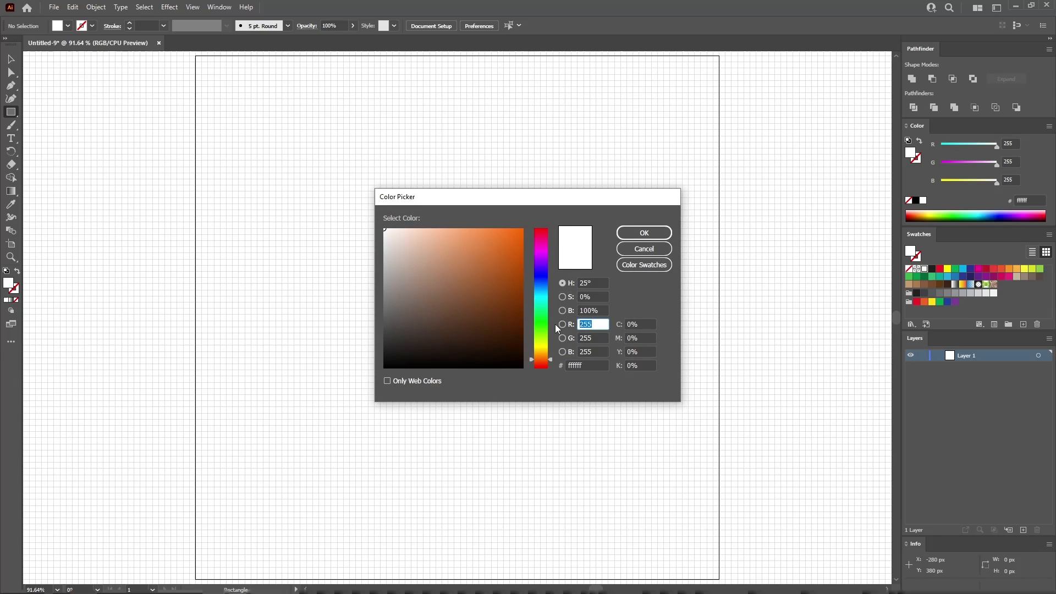
type("250")
key("Tab")
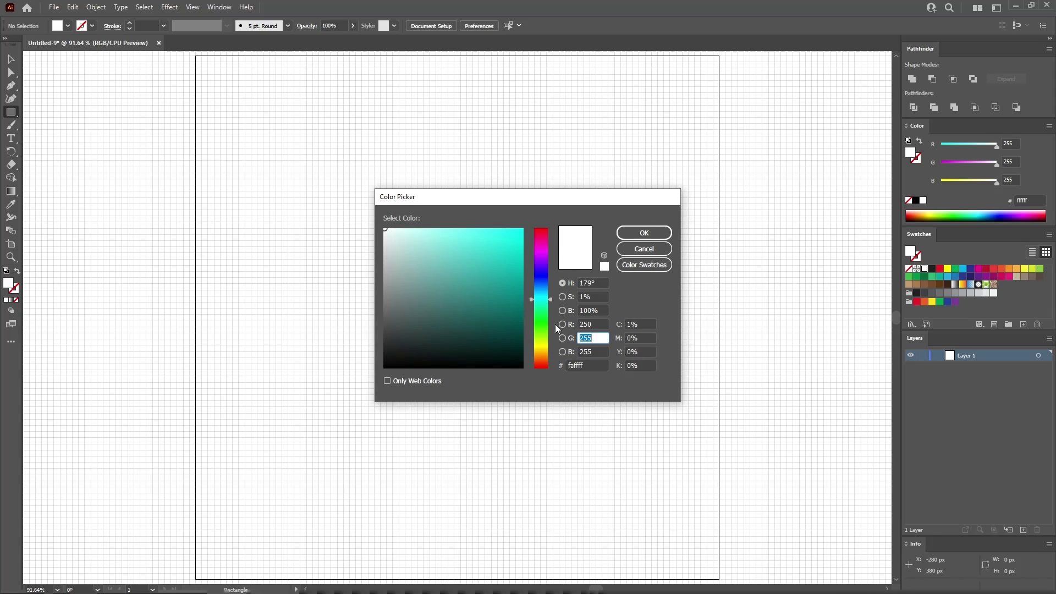
type("126")
key("Tab")
type("3")
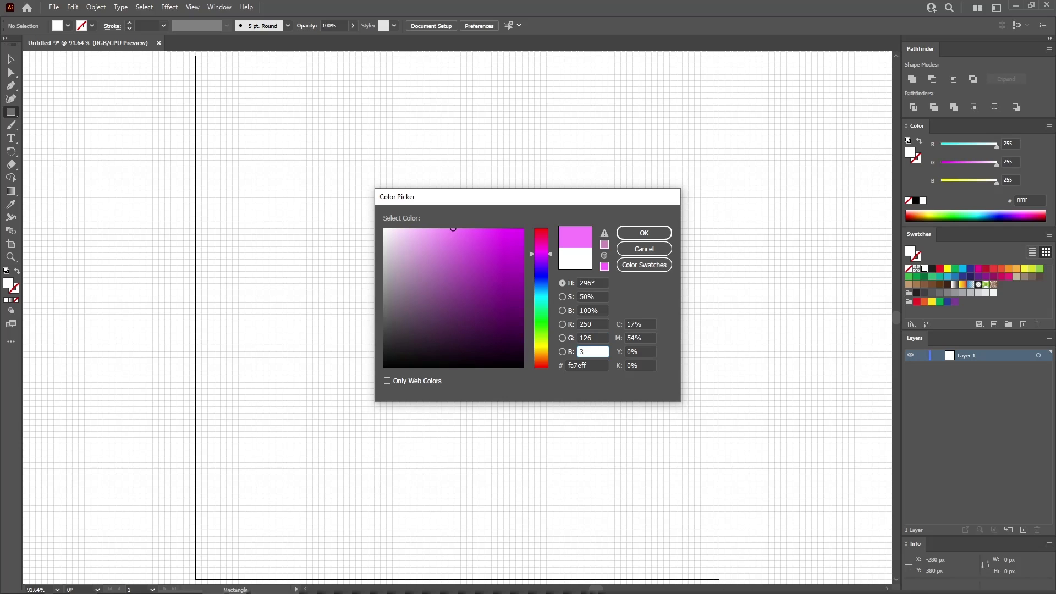
key("Return")
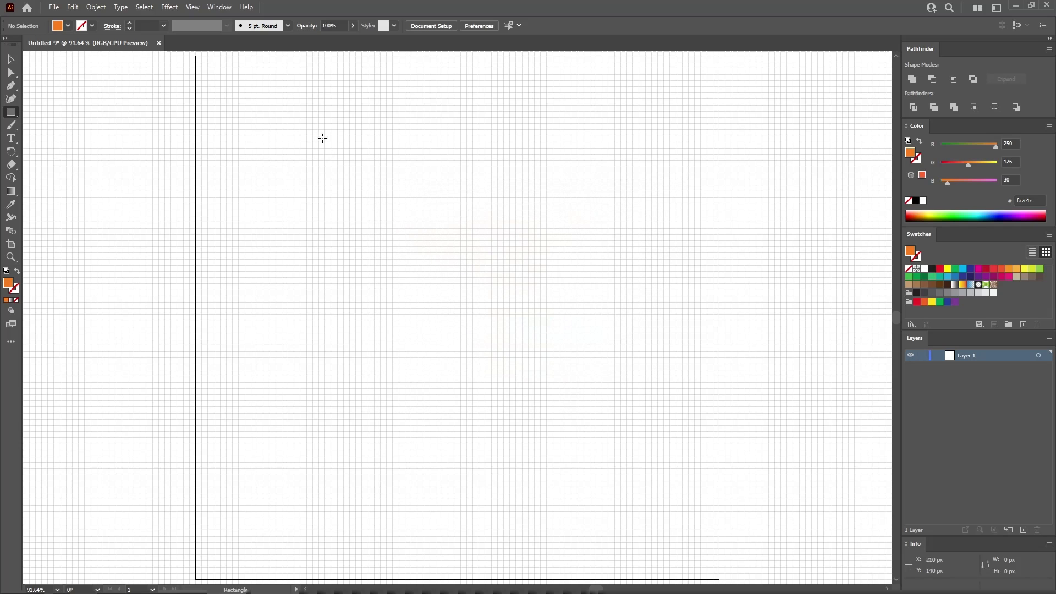
mouse_move(331, 163)
left_mouse_down()
mouse_move(396, 288)
mouse_move(361, 424)
mouse_move(375, 537)
left_mouse_up()
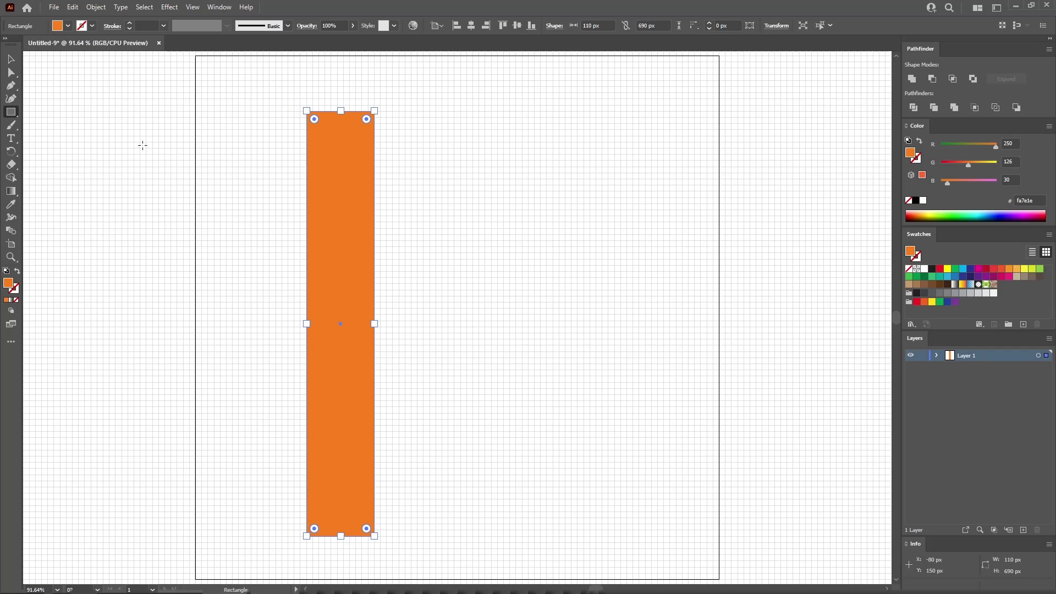
Average the rectangle's two bottom anchor points along both axes to taper it into a downward-pointing triangle.
left_click(12, 73)
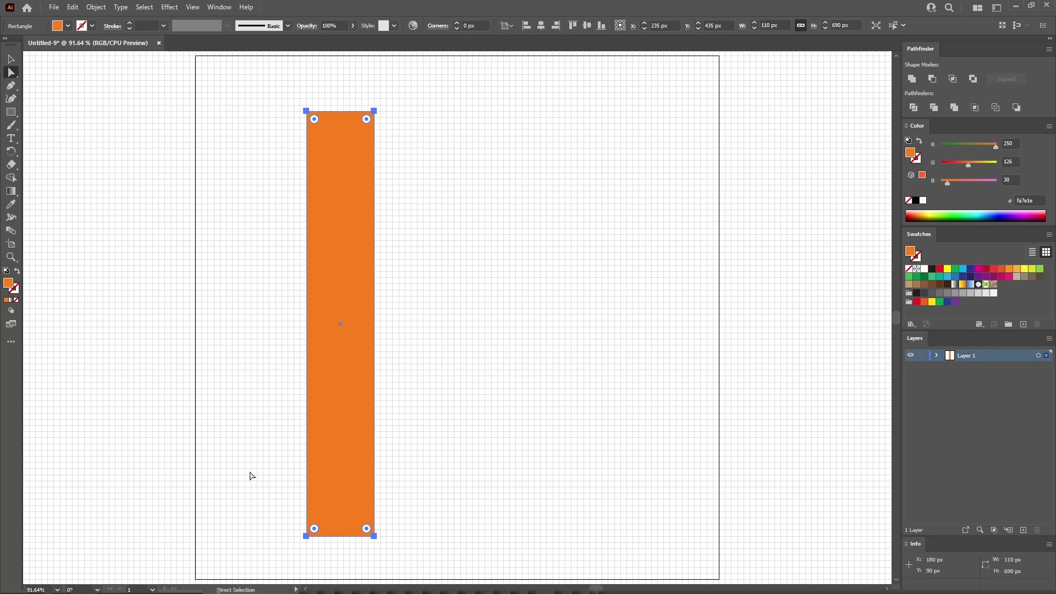
left_click_drag(278, 529, 402, 561)
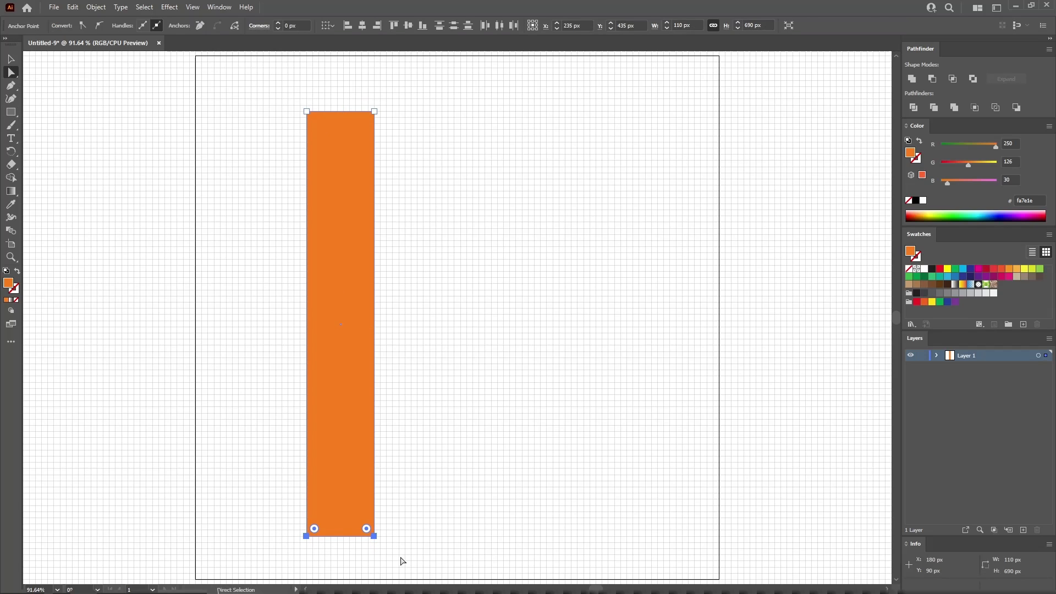
left_click(96, 7)
mouse_move(187, 269)
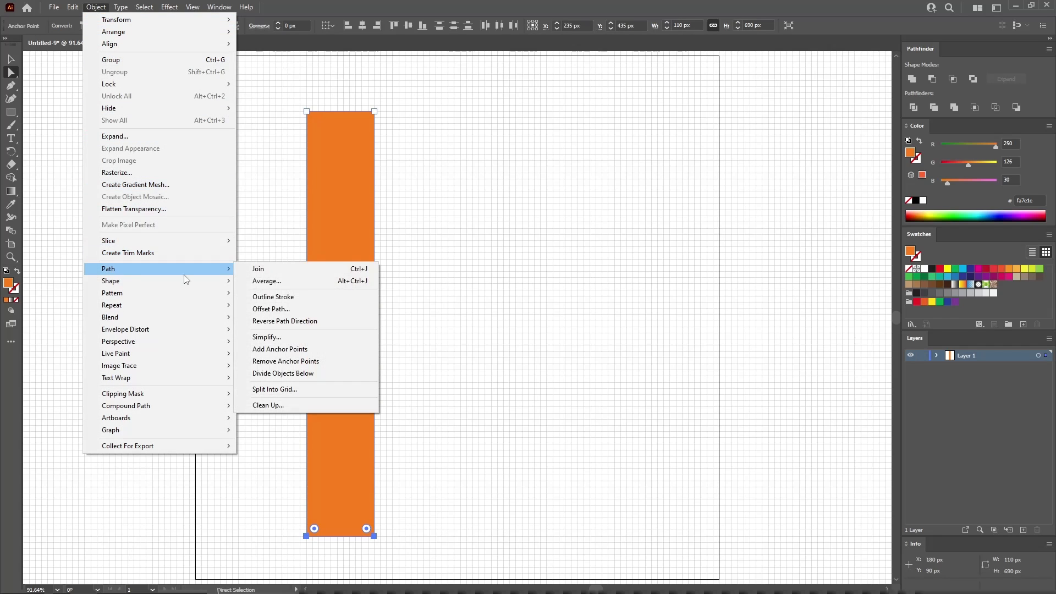
left_click(293, 283)
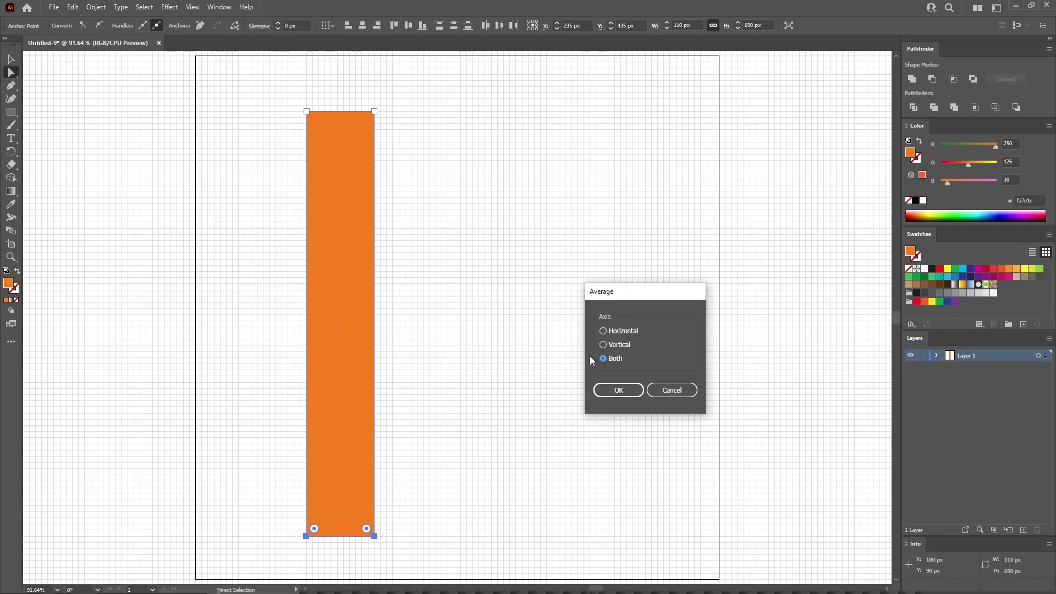
left_click(613, 389)
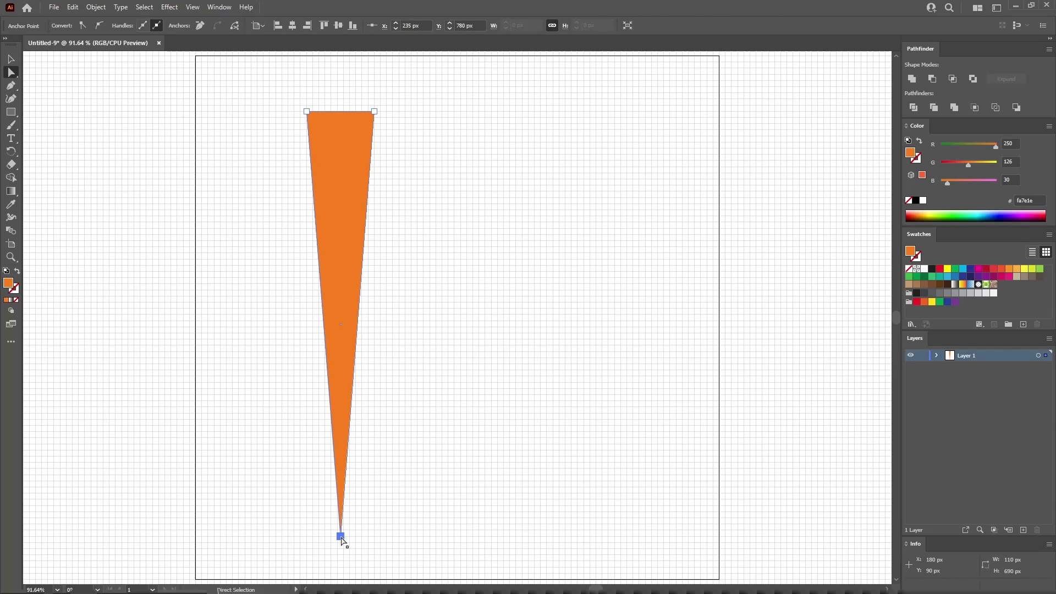
Apply a Transform effect to the triangle with a 20° rotation about its bottom tip and 17 copies.
key("ctrl+minus")
key("ctrl+minus")
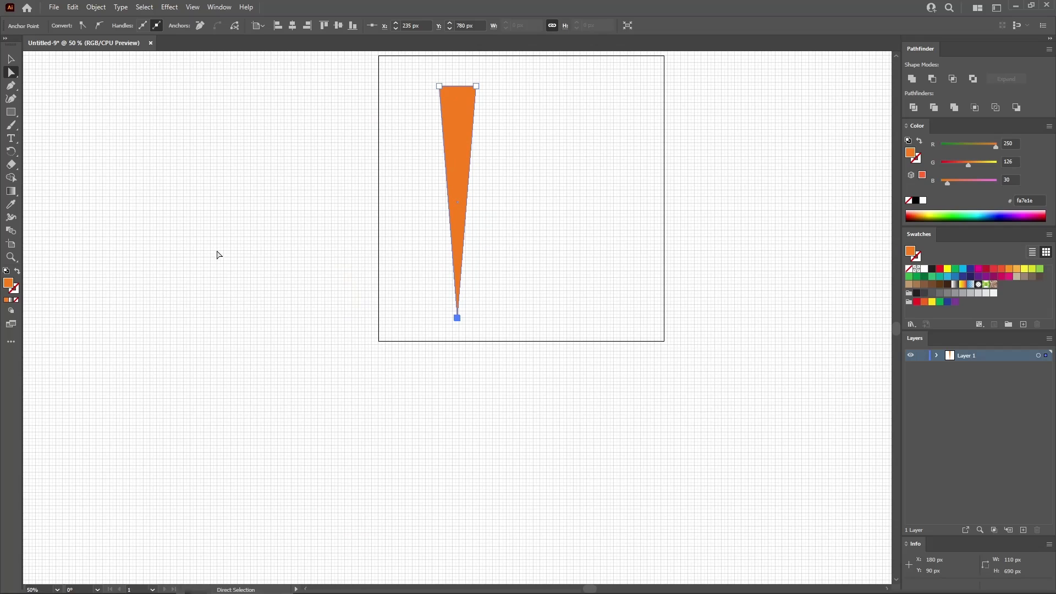
left_click(12, 59)
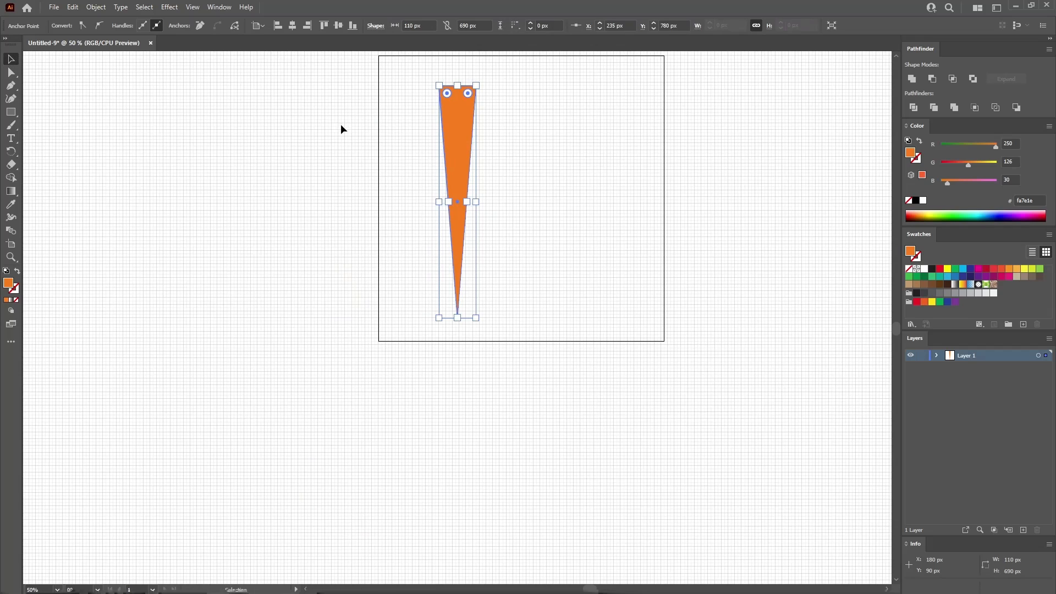
left_click(517, 166)
left_click(460, 139)
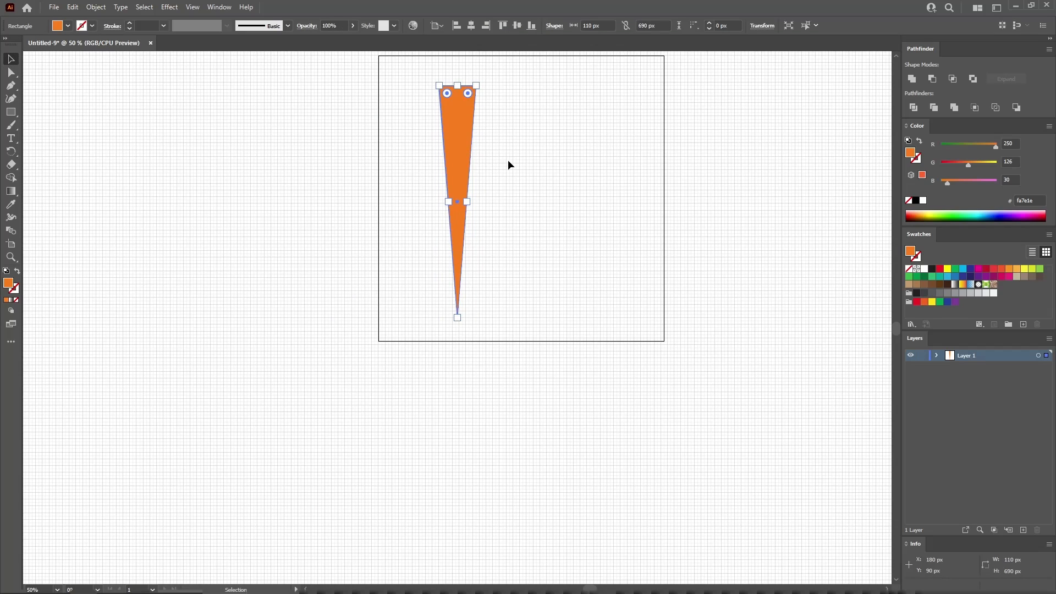
key("ctrl")
left_click(169, 7)
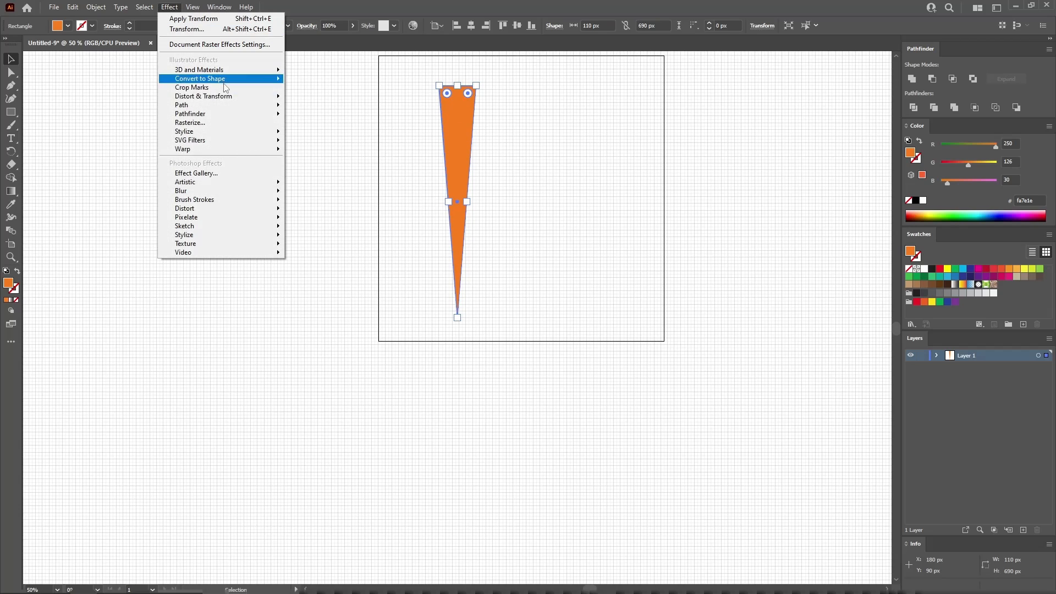
mouse_move(264, 96)
left_click(317, 133)
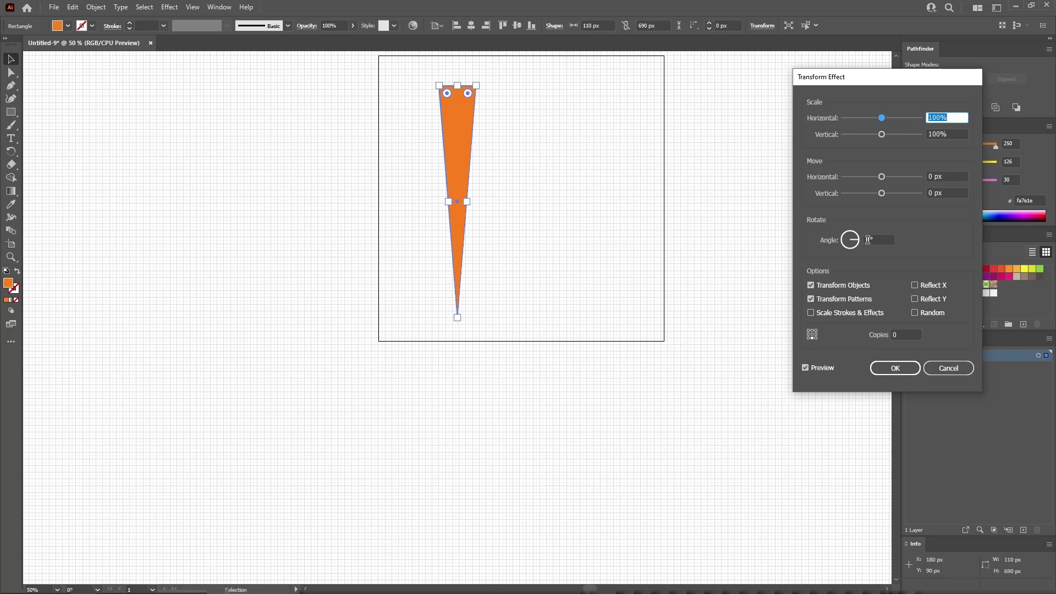
left_click(879, 240)
double_click(903, 334)
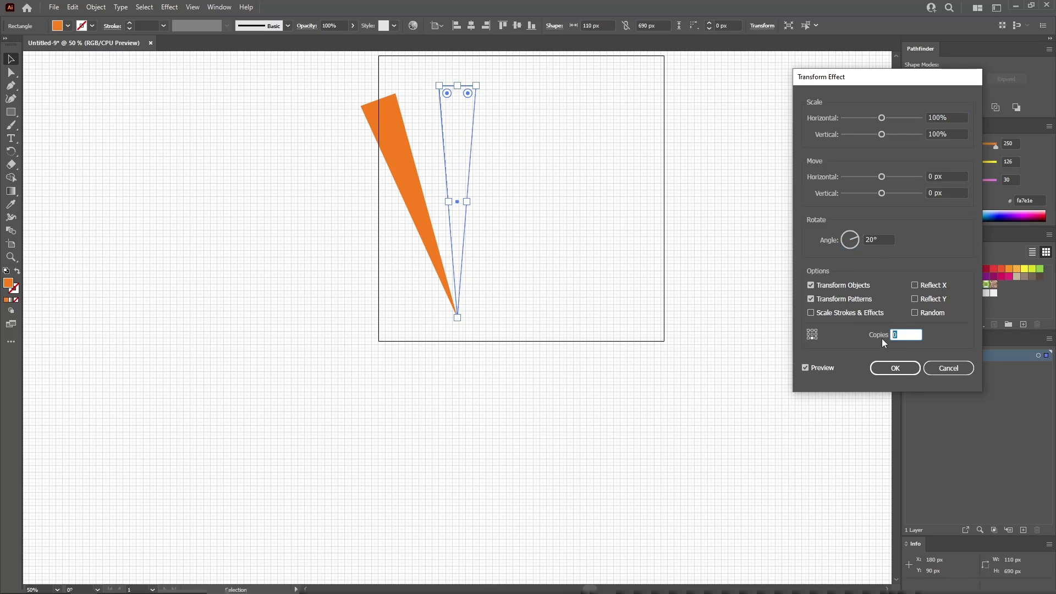
type("17")
left_click(942, 193)
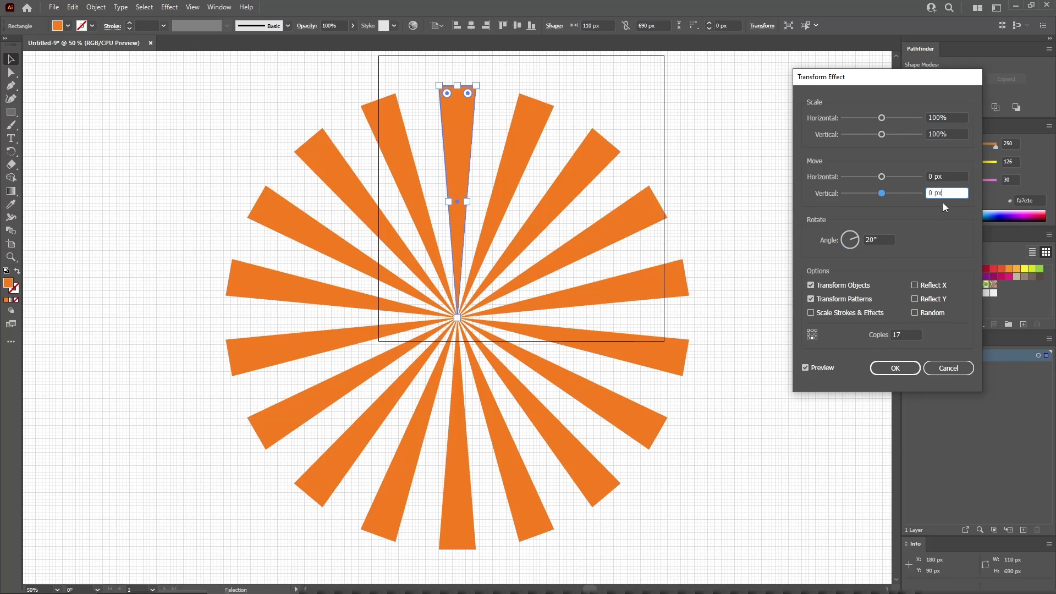
left_click(895, 369)
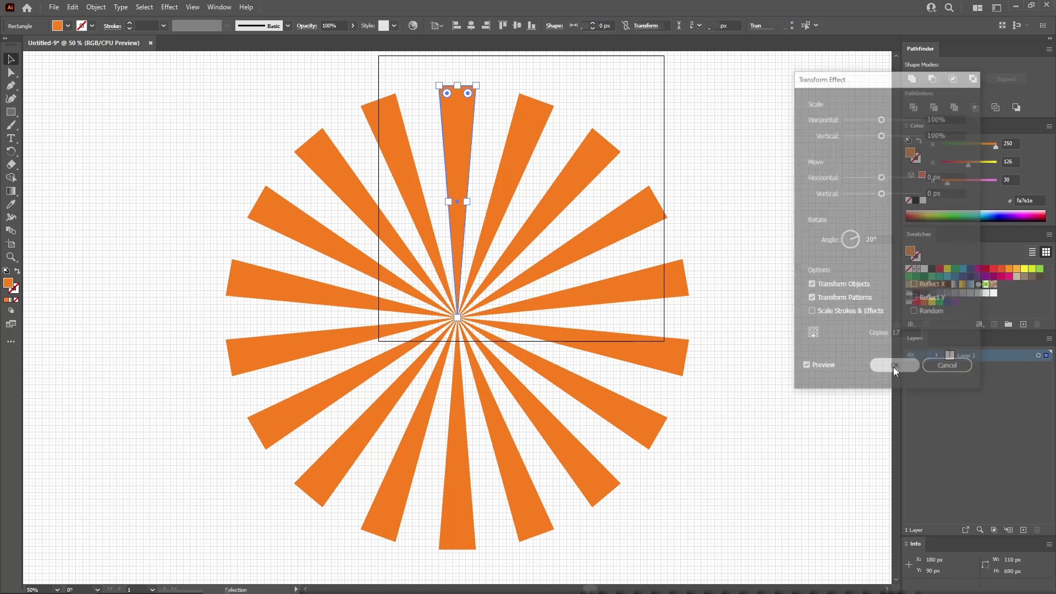
Expand the appearance of the sunburst rays and centre them horizontally and vertically on the artboard.
left_click(95, 7)
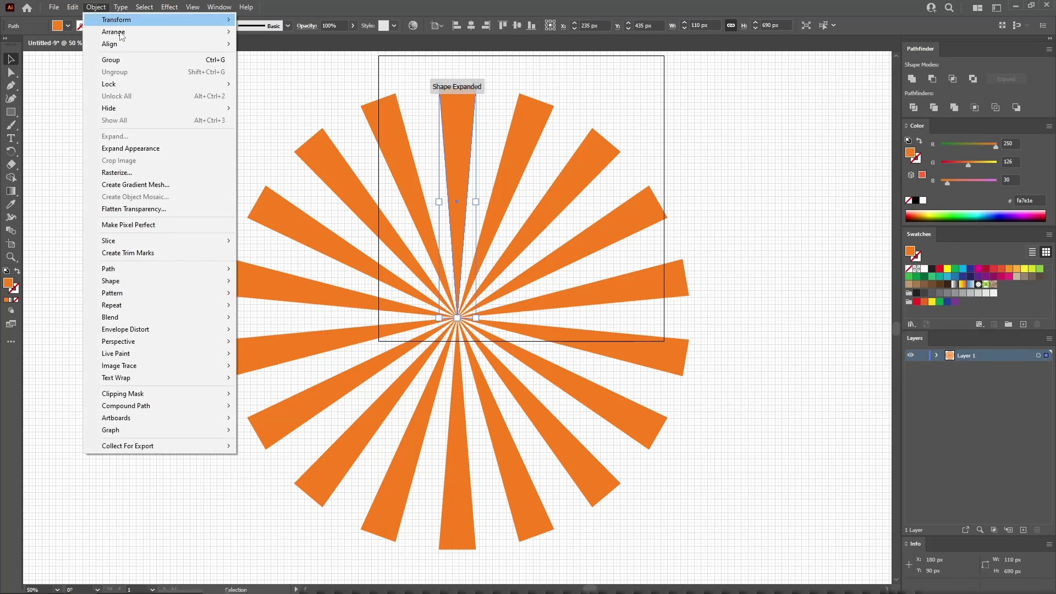
left_click(139, 150)
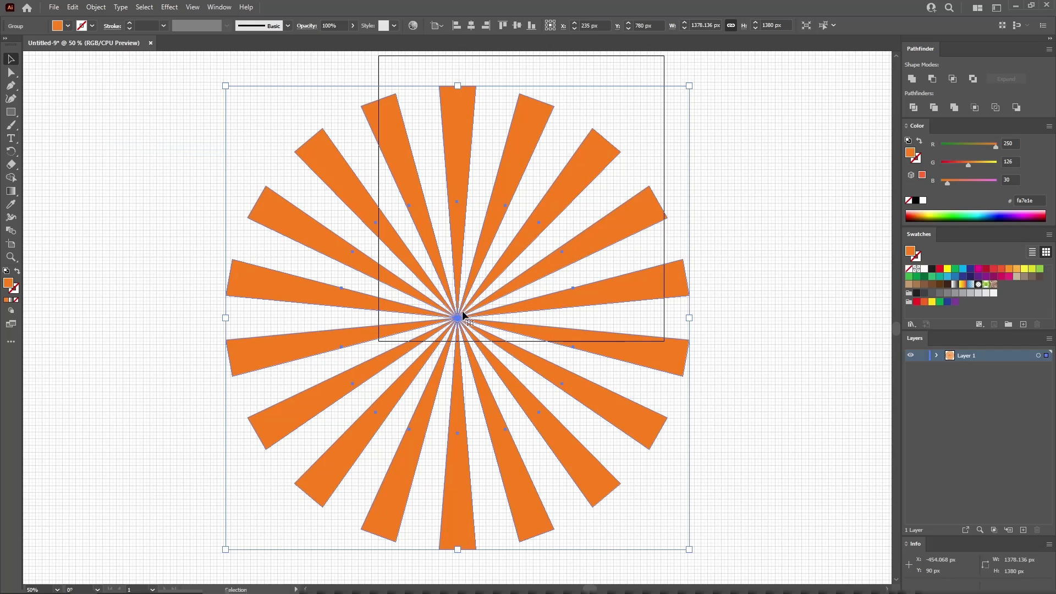
left_click(443, 27)
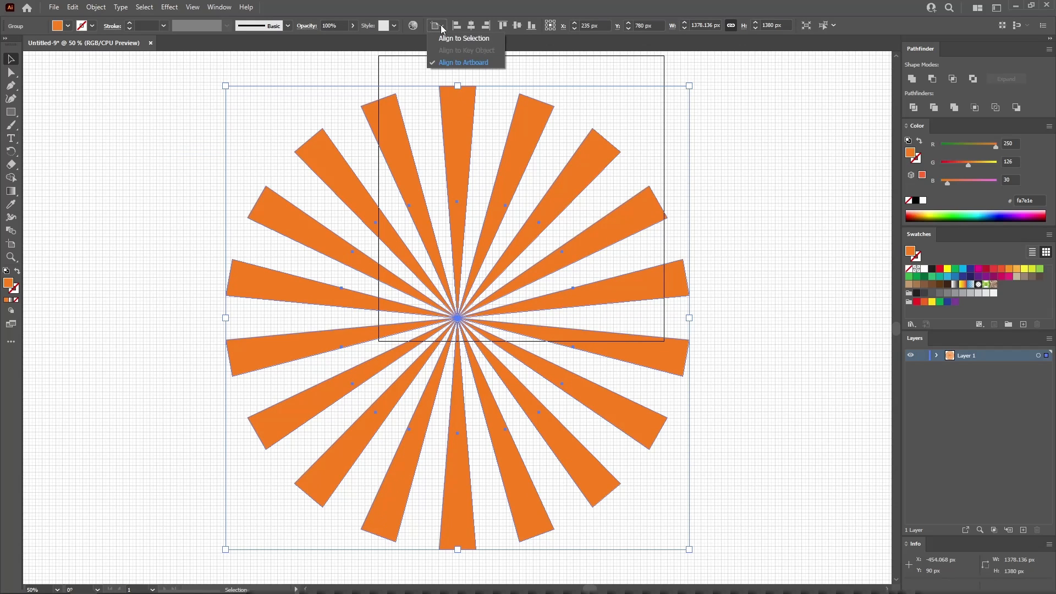
left_click(466, 62)
left_click(471, 25)
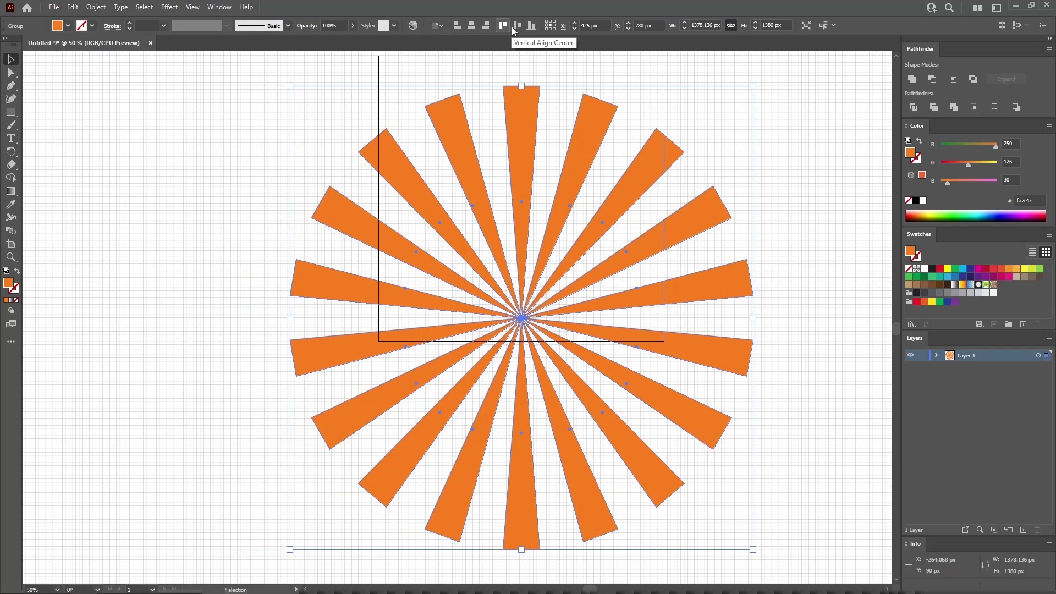
left_click(517, 25)
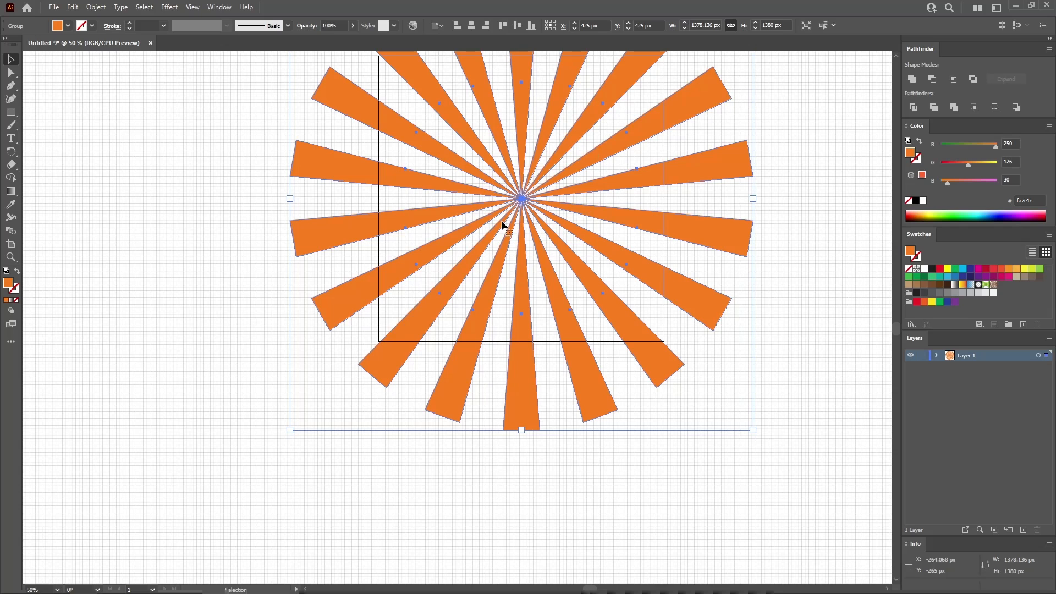
key("ctrl+0")
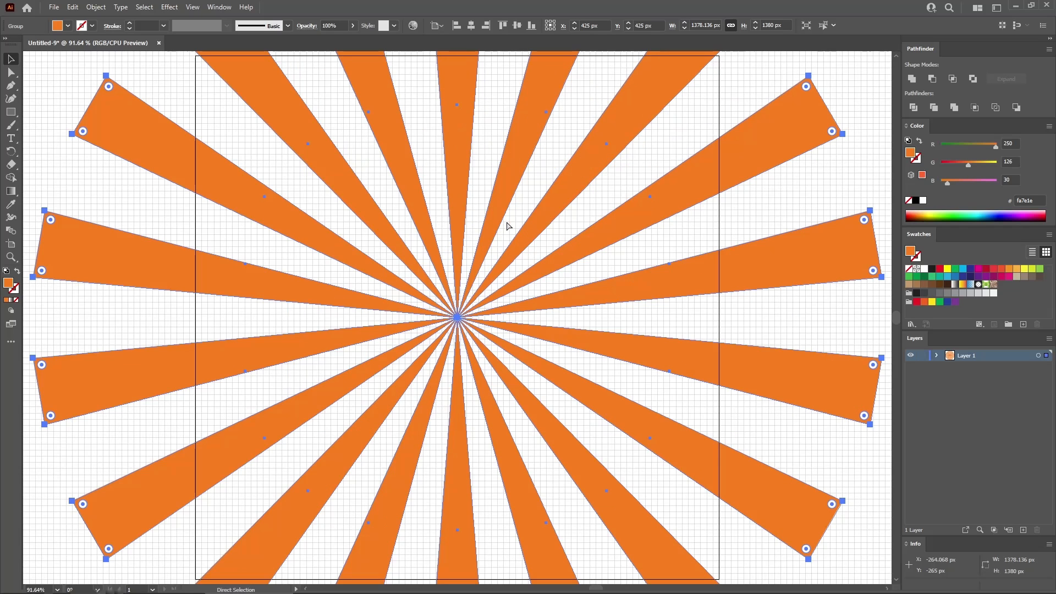
key("ctrl+minus")
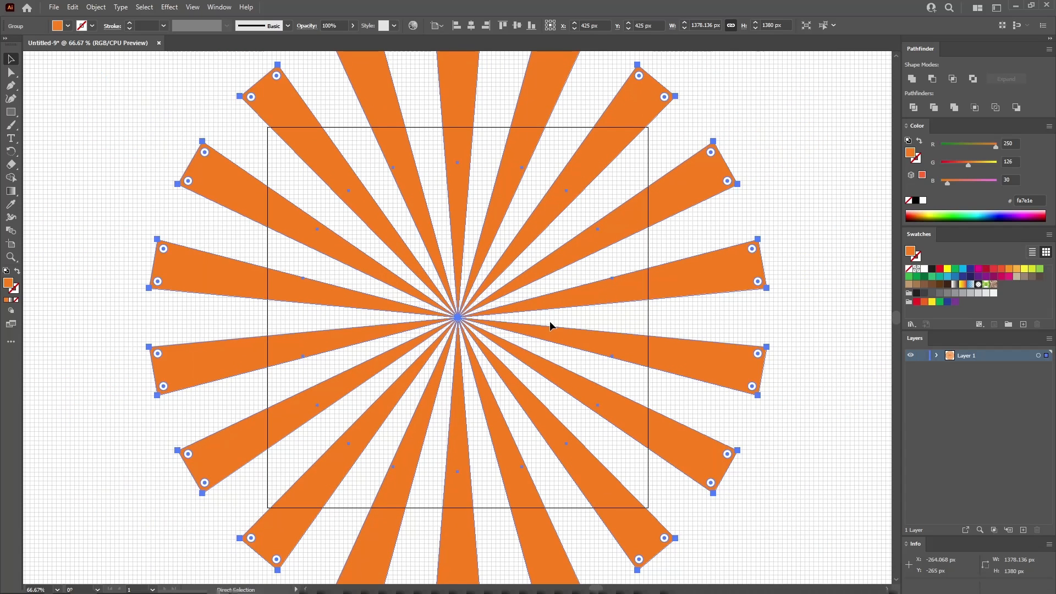
Ungroup the sunburst so that each ray is a separate path within Layer 1.
left_click(937, 356)
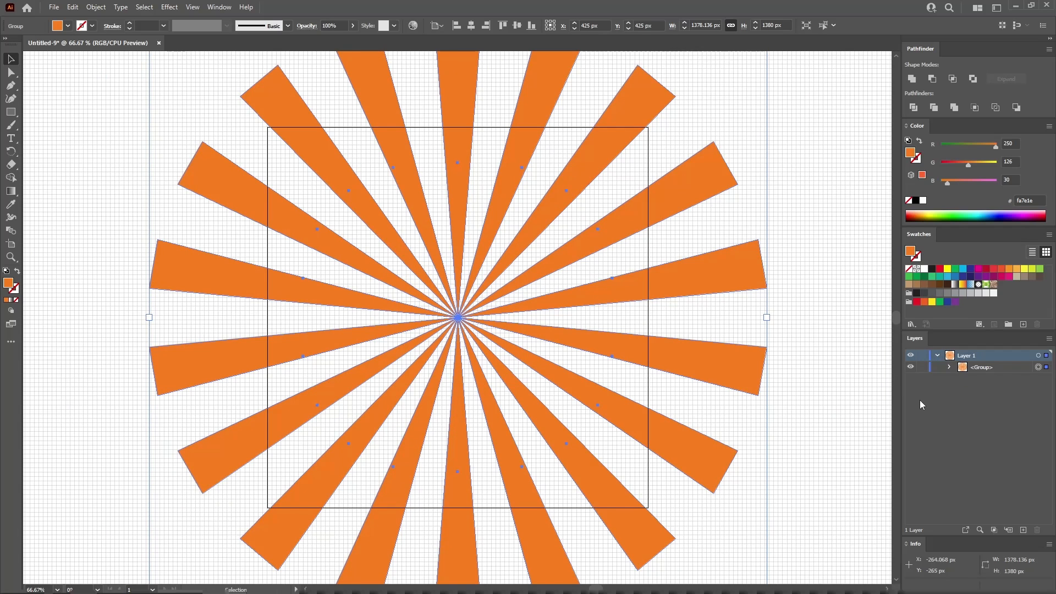
key("ctrl+shift+g")
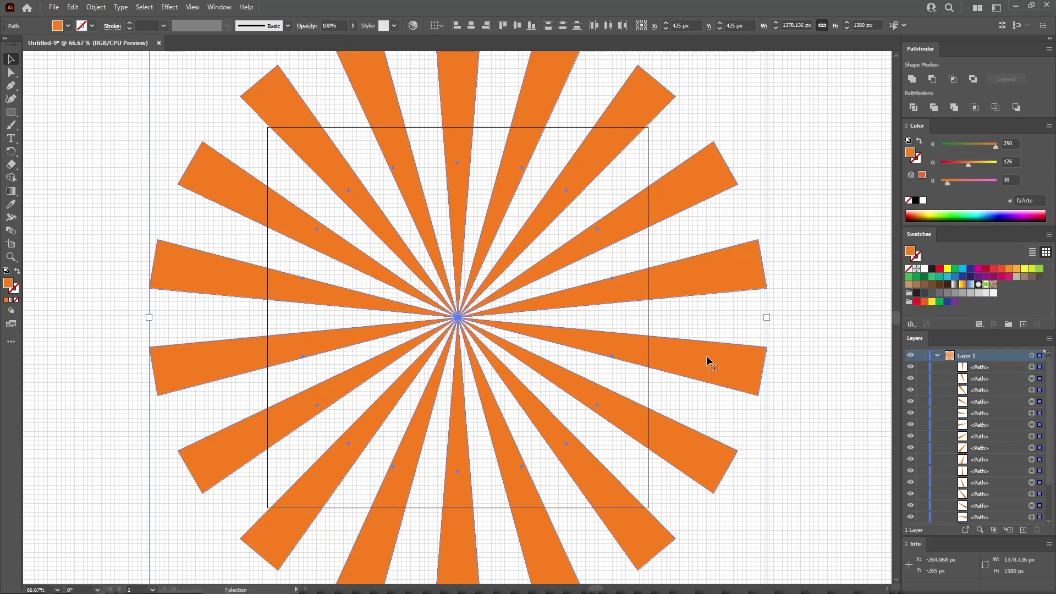
left_click(795, 306)
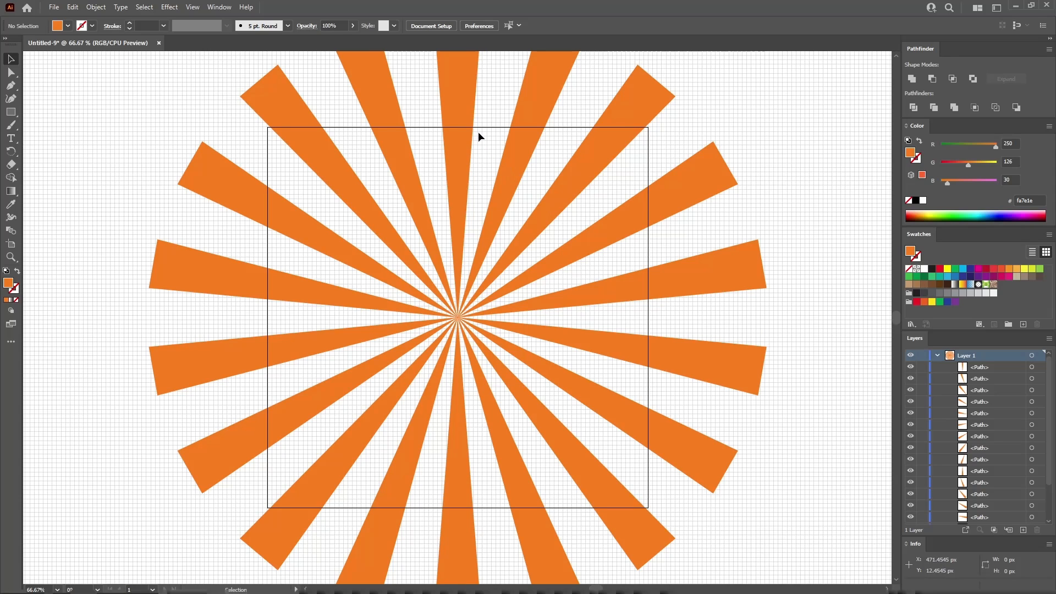
Fill every third ray, starting just clockwise of the top vertical ray, with RGB 214, 42, 118.
left_click(524, 146)
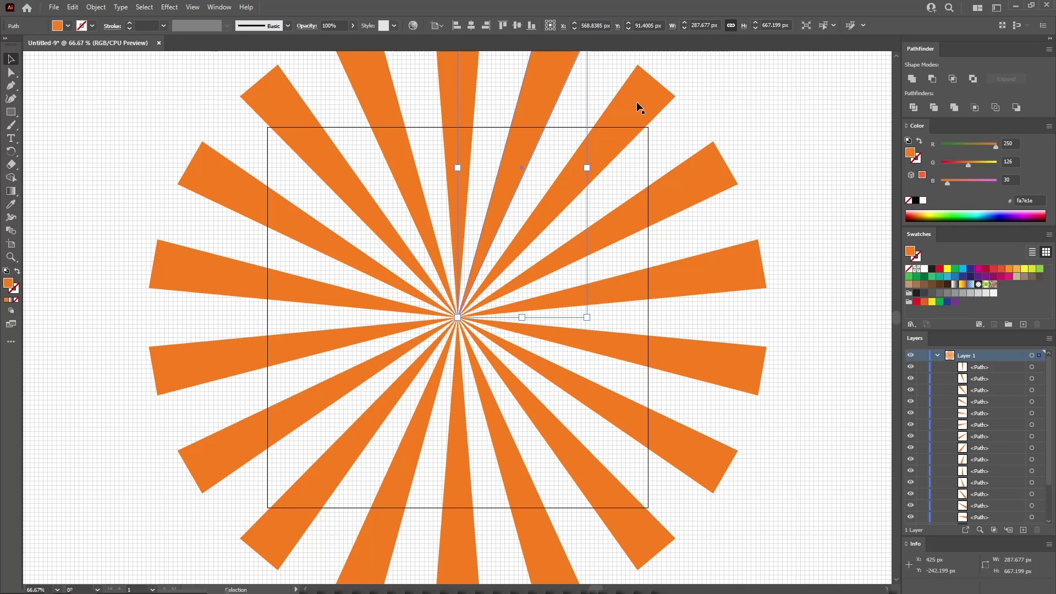
left_click(737, 263, "shift")
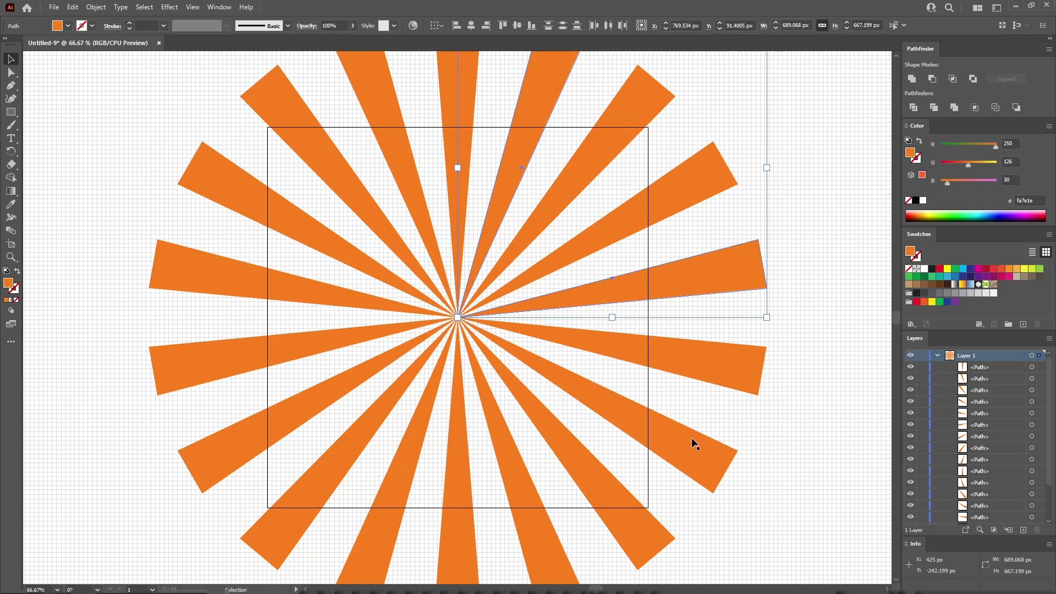
left_click(628, 522, "shift")
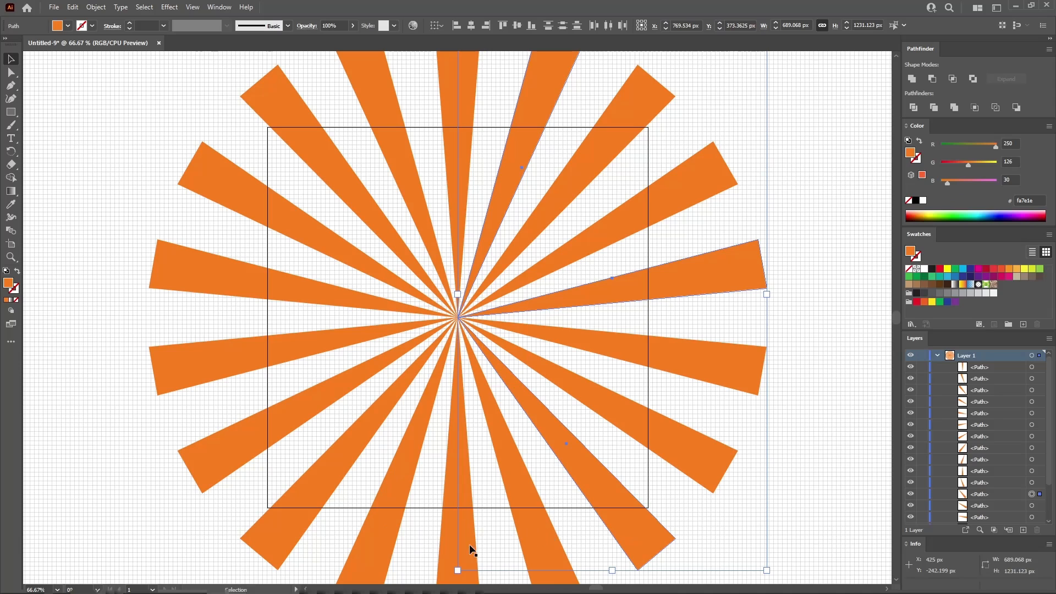
left_click(369, 547, "shift")
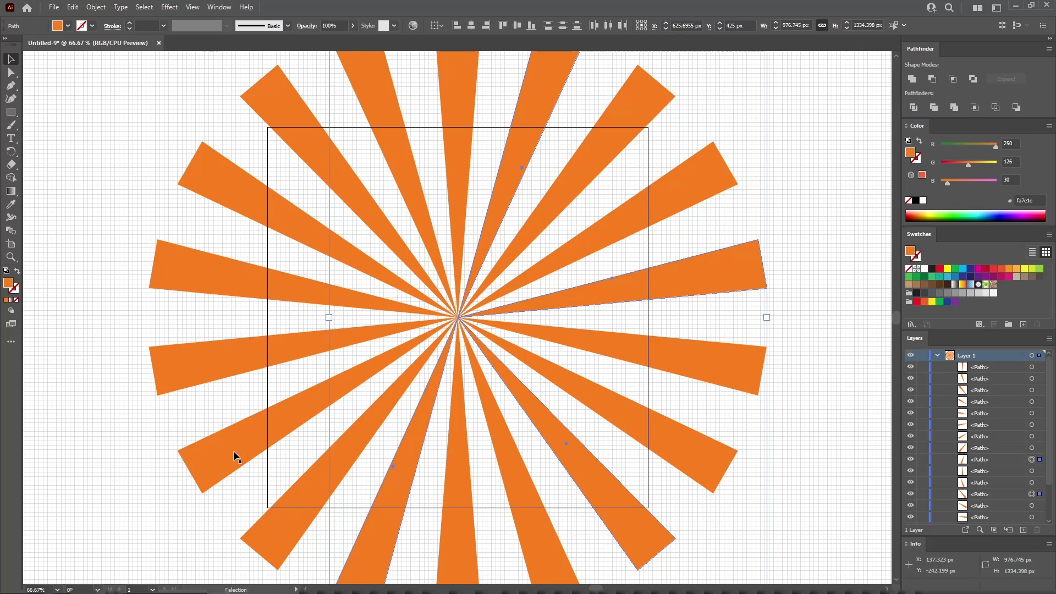
left_click(202, 358, "shift")
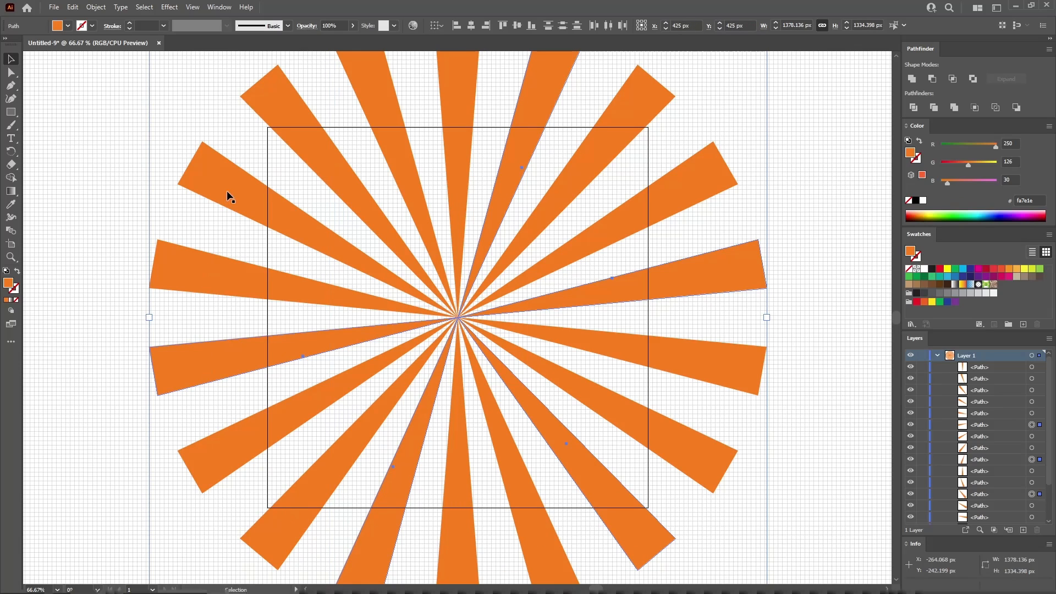
left_click(274, 120, "shift")
type("214")
key("Tab")
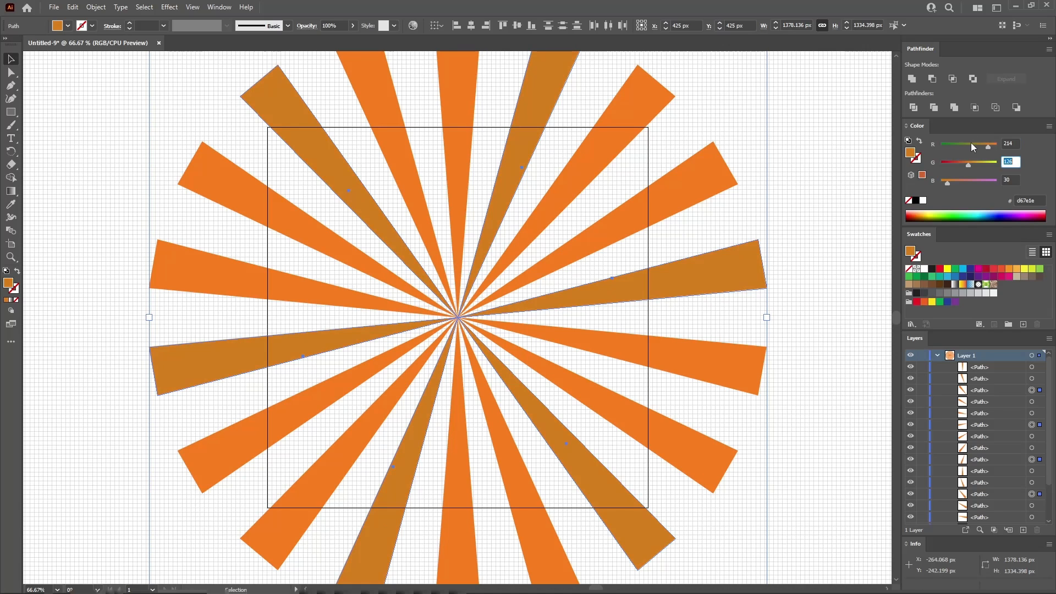
type("42")
key("Tab")
type("1")
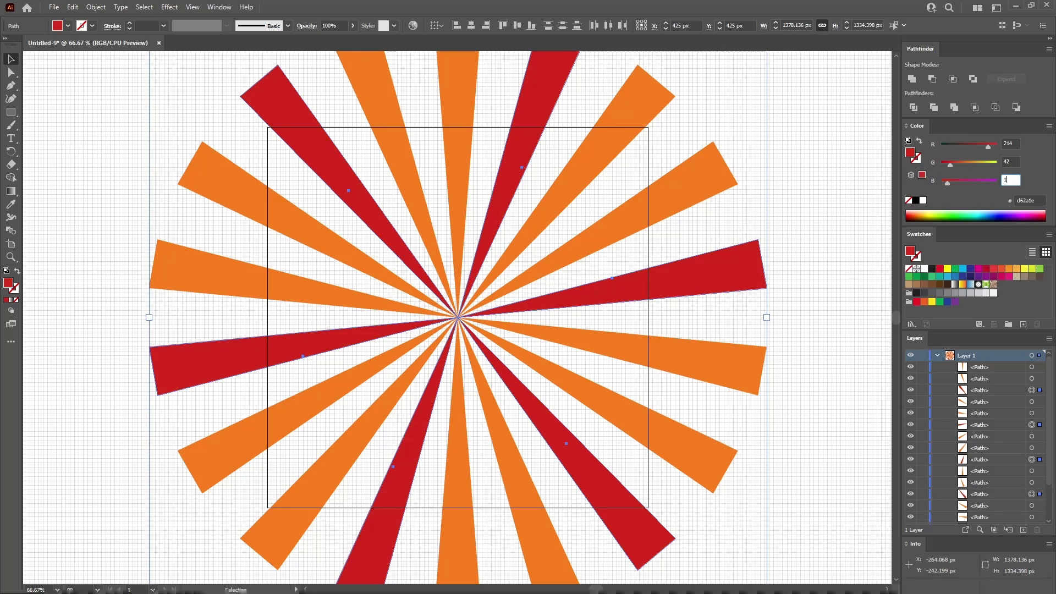
type("18")
key("Return")
left_click(798, 204)
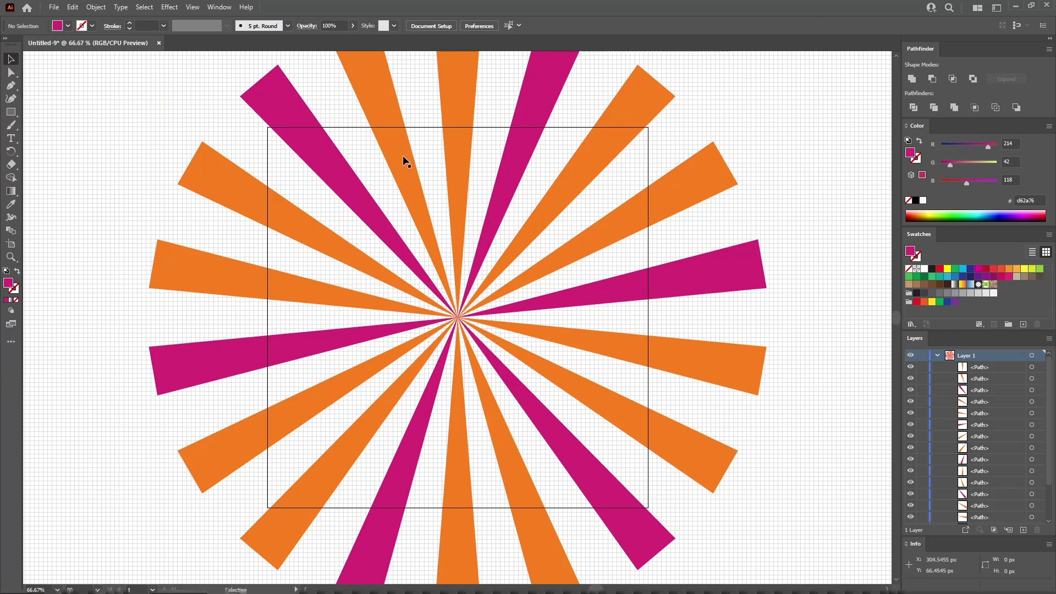
Fill every third ray, starting just counterclockwise of the top vertical ray, with RGB 68, 73, 154.
left_click(396, 142)
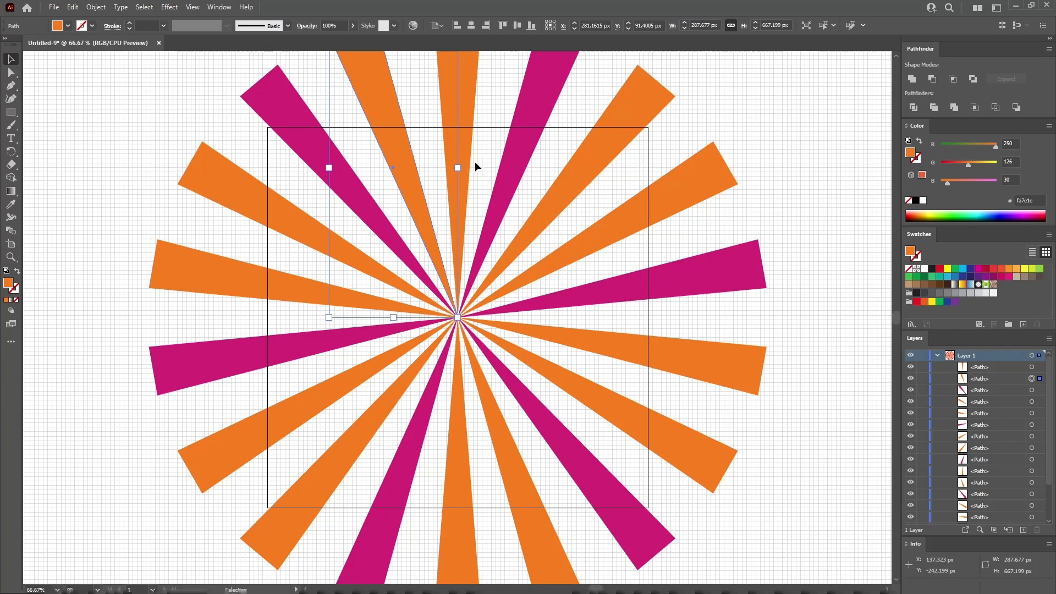
left_click(607, 158, "shift")
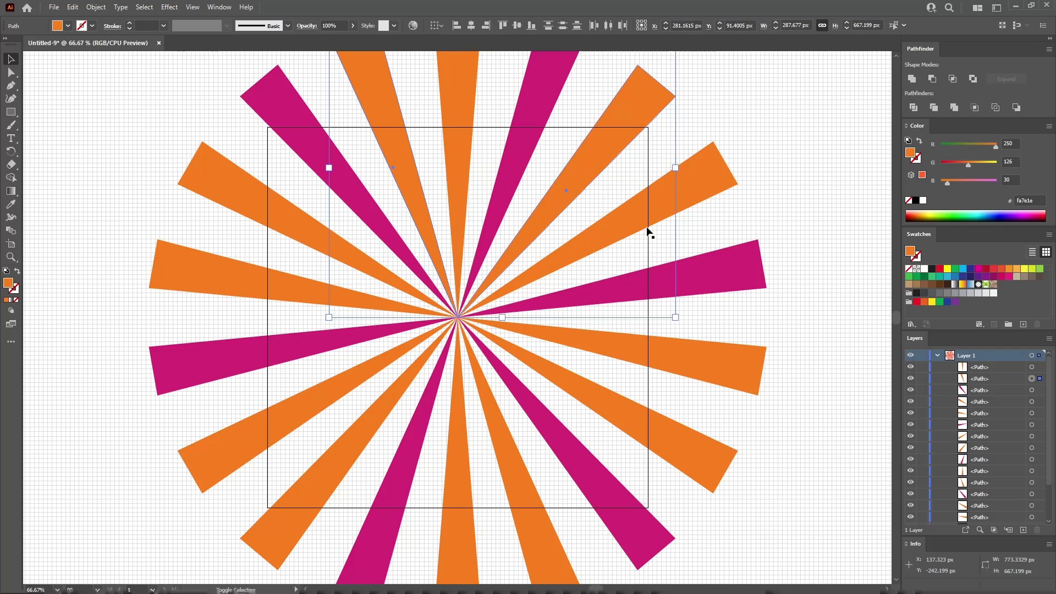
left_click(697, 361, "shift")
left_click(536, 517, "shift")
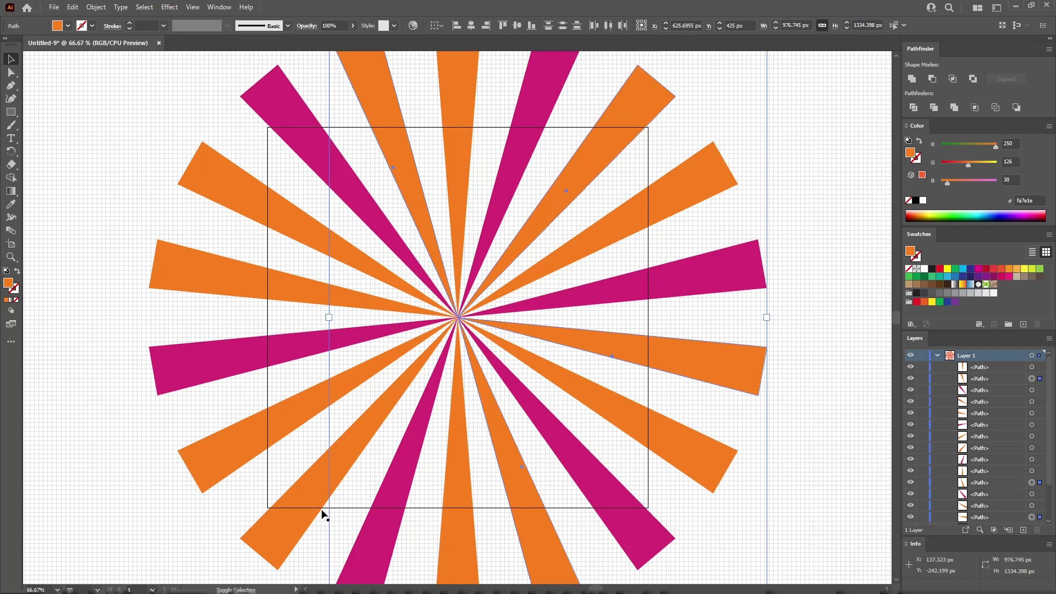
left_click(321, 509, "shift")
left_click(270, 284, "shift")
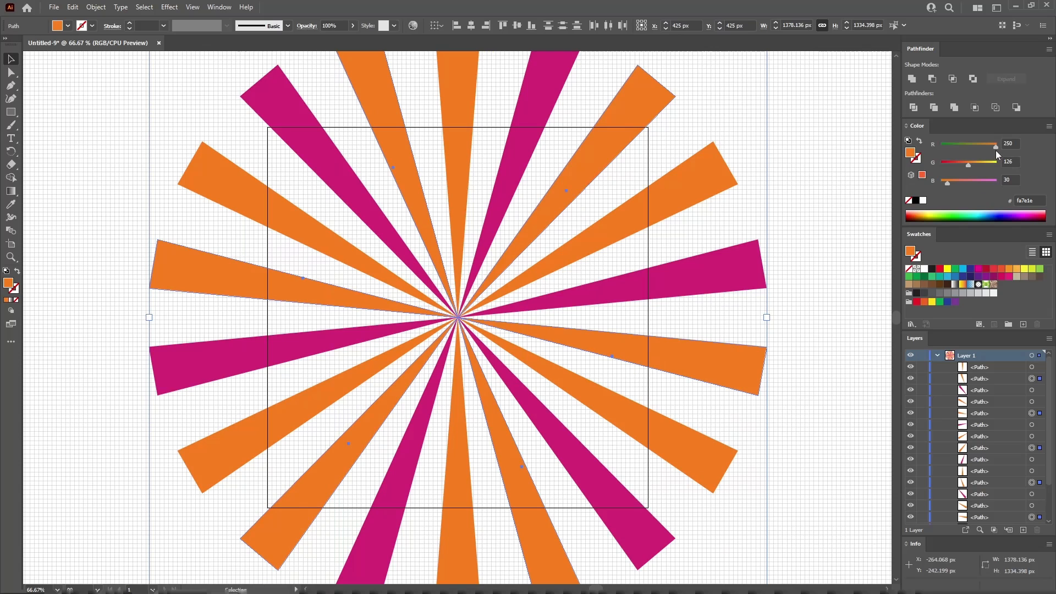
left_click(1010, 143)
type("68")
key("Tab")
type("73")
key("Tab")
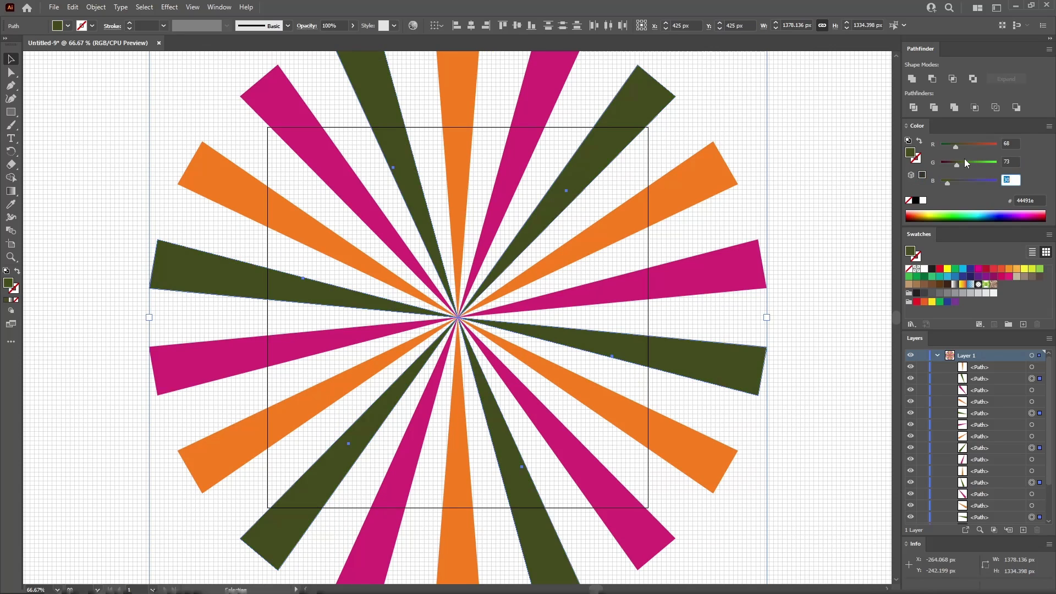
type("154")
key("Return")
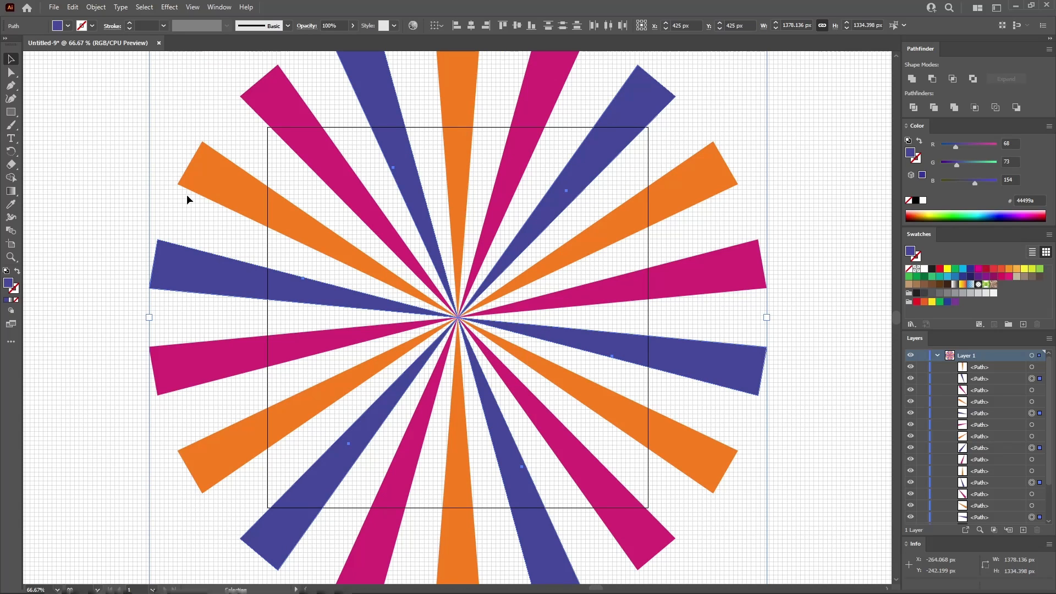
Draw an 870 by 870 px square over the artboard and rays.
key("m")
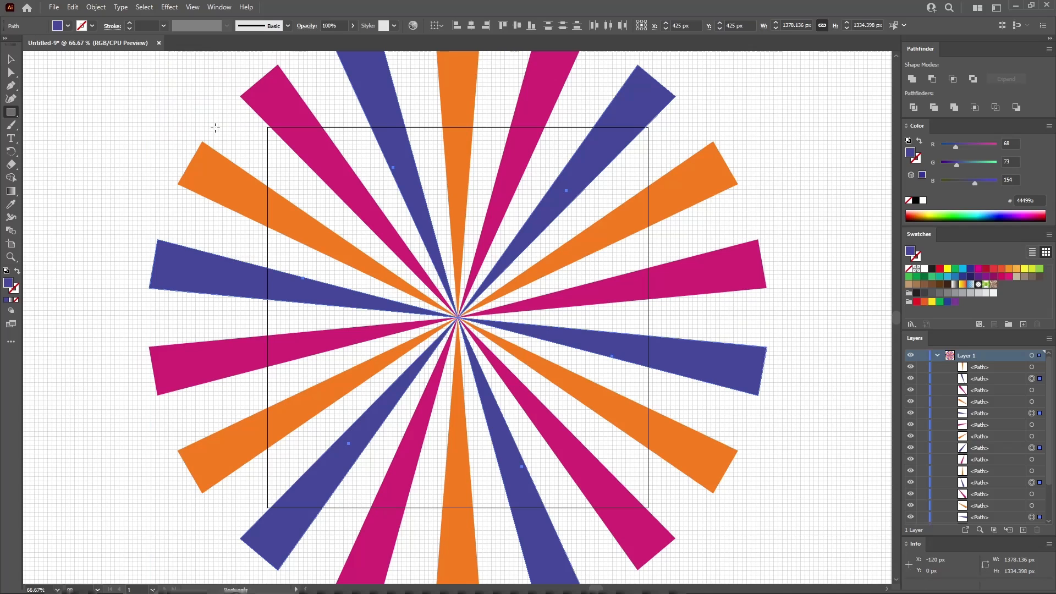
left_click(232, 130)
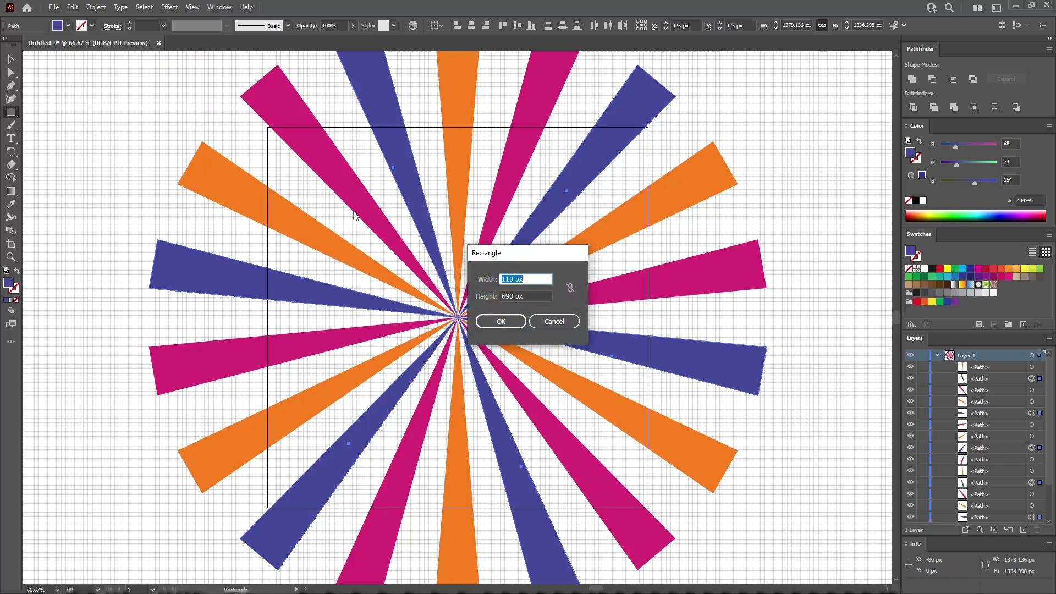
type("870")
key("Tab")
type("870")
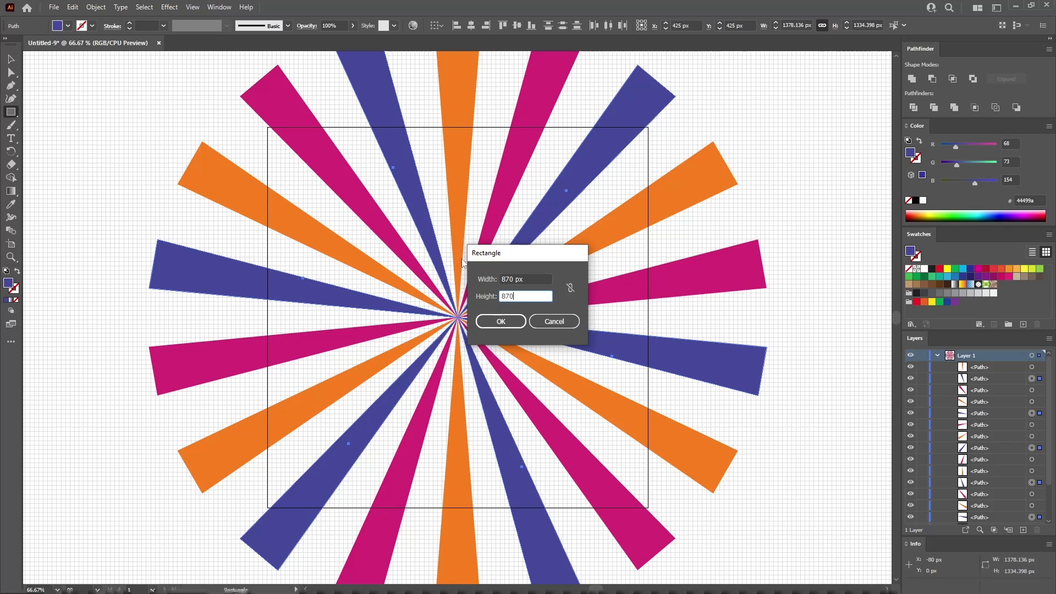
key("Return")
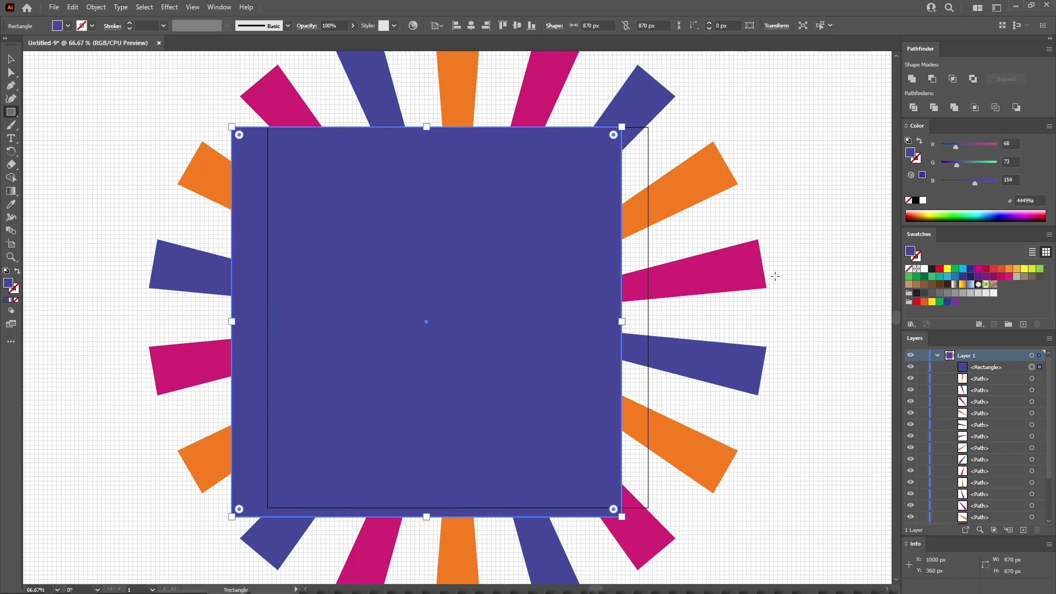
Fill the square with RGB 254, 228, 167.
left_click(1011, 143)
type("254")
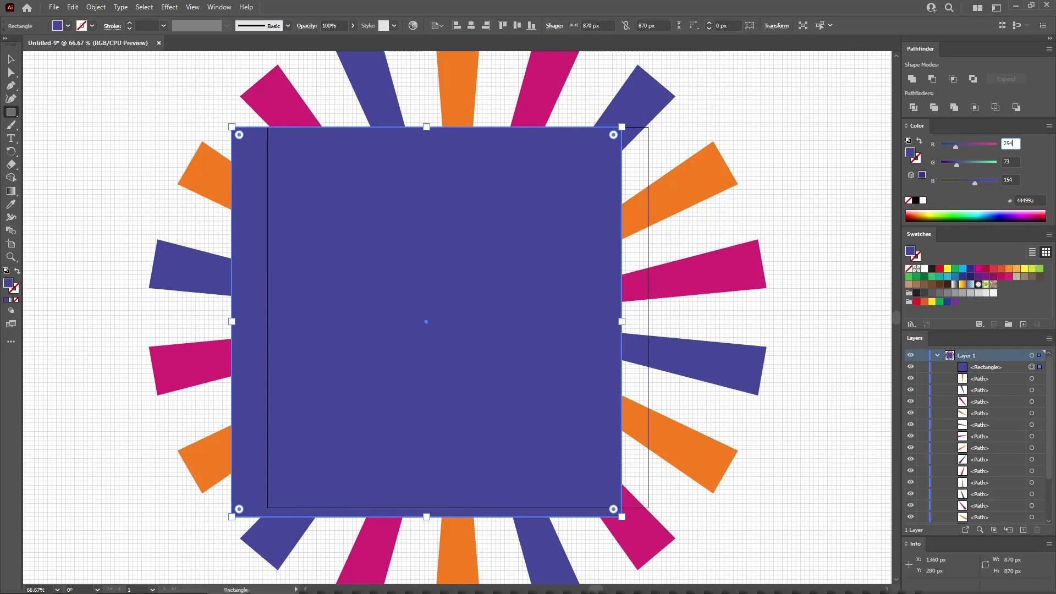
key("Tab")
type("228")
key("Tab")
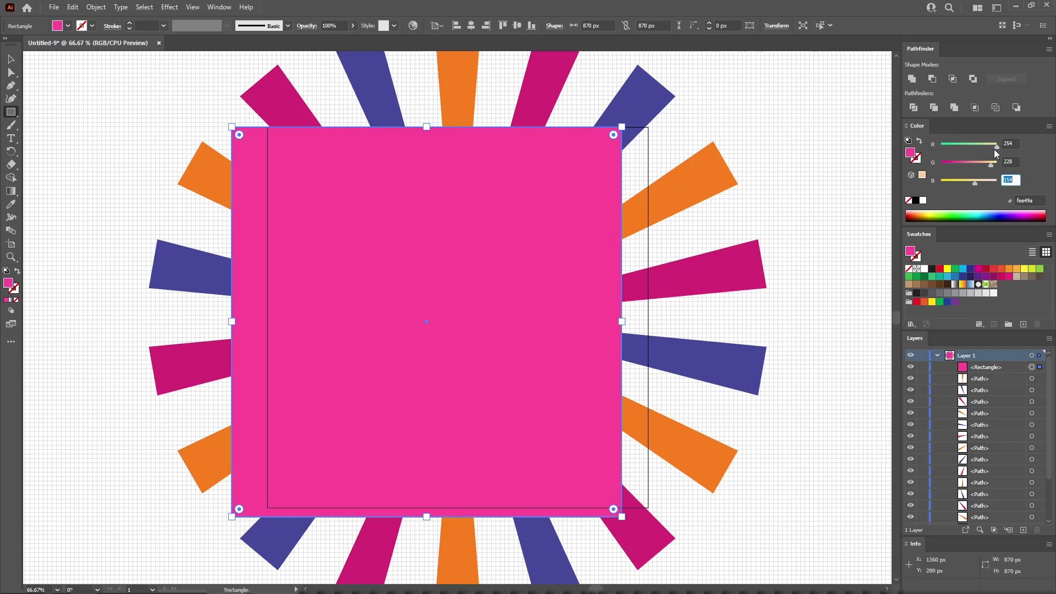
type("167")
key("Return")
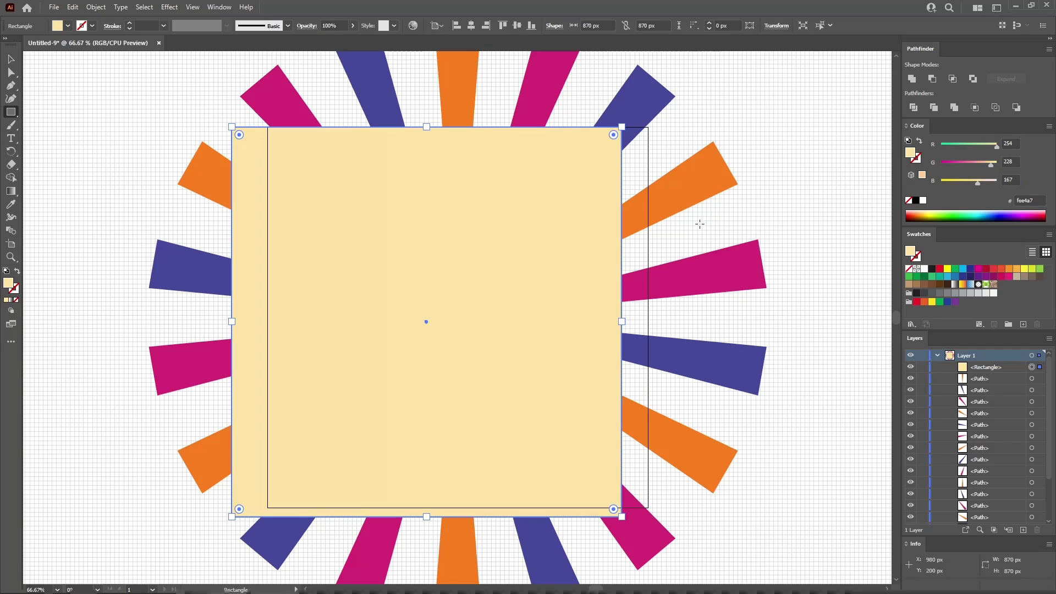
Centre the cream square horizontally and vertically on the artboard and send it behind all the rays.
left_click(471, 26)
left_click(517, 25)
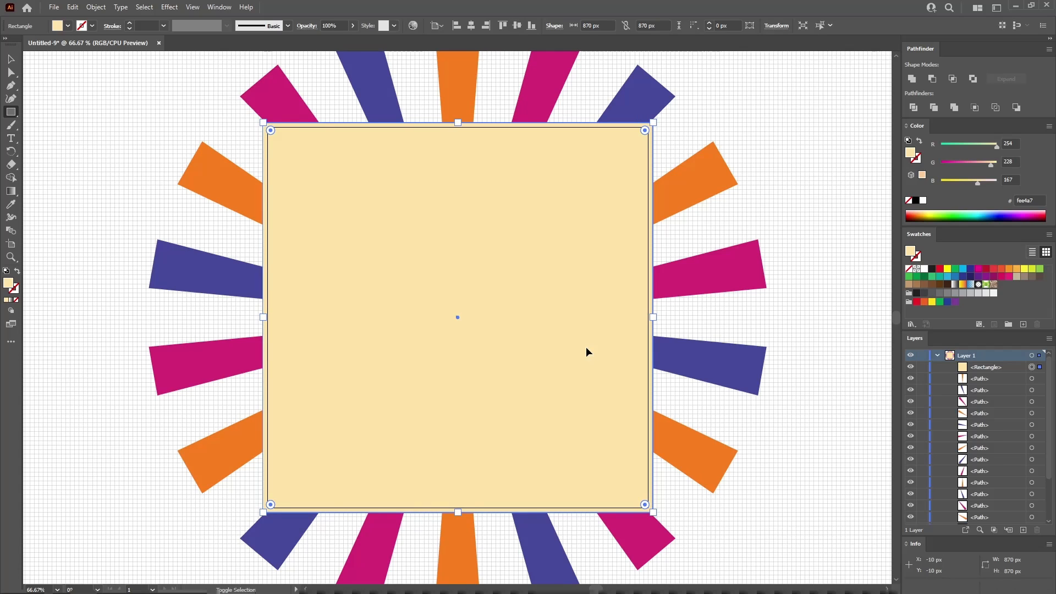
key("ctrl+shift+bracketleft")
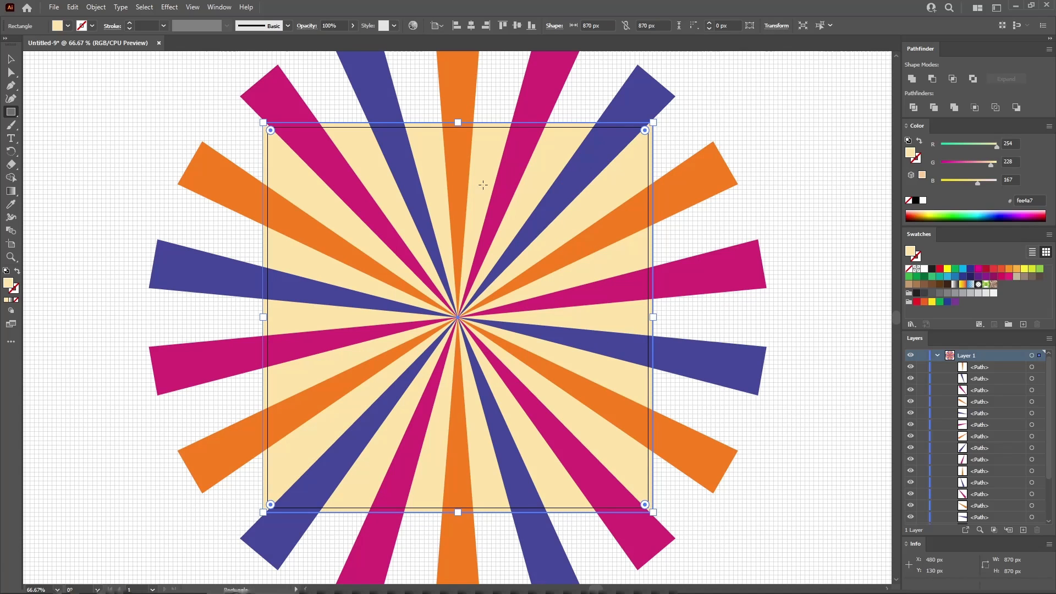
Hide Layer 1 and add a new layer above it with the layer colour set to Black.
left_click(938, 356)
left_click(911, 355)
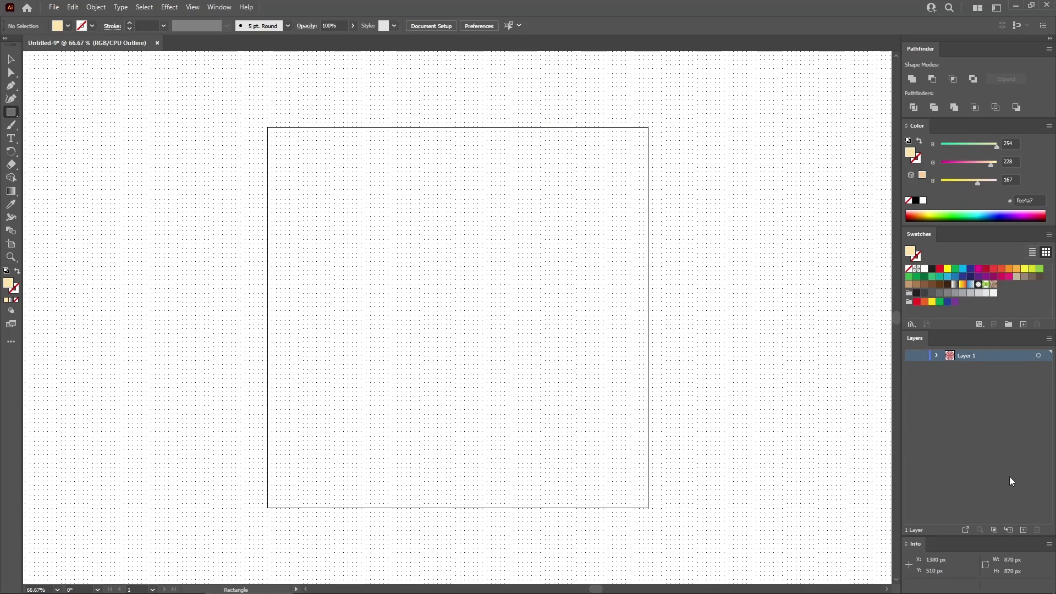
left_click(1024, 530)
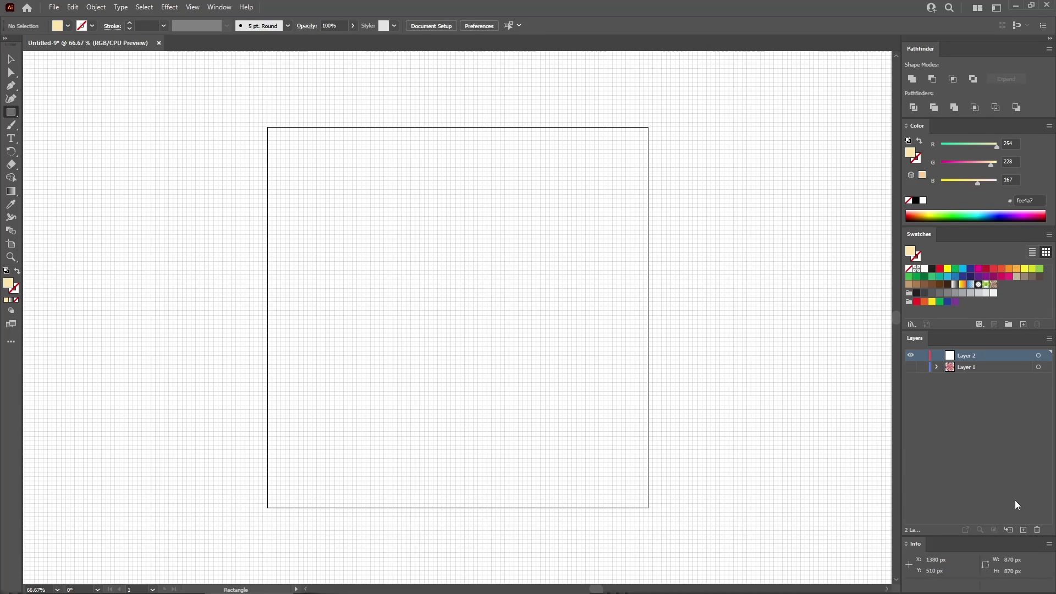
double_click(996, 355)
left_click(689, 340)
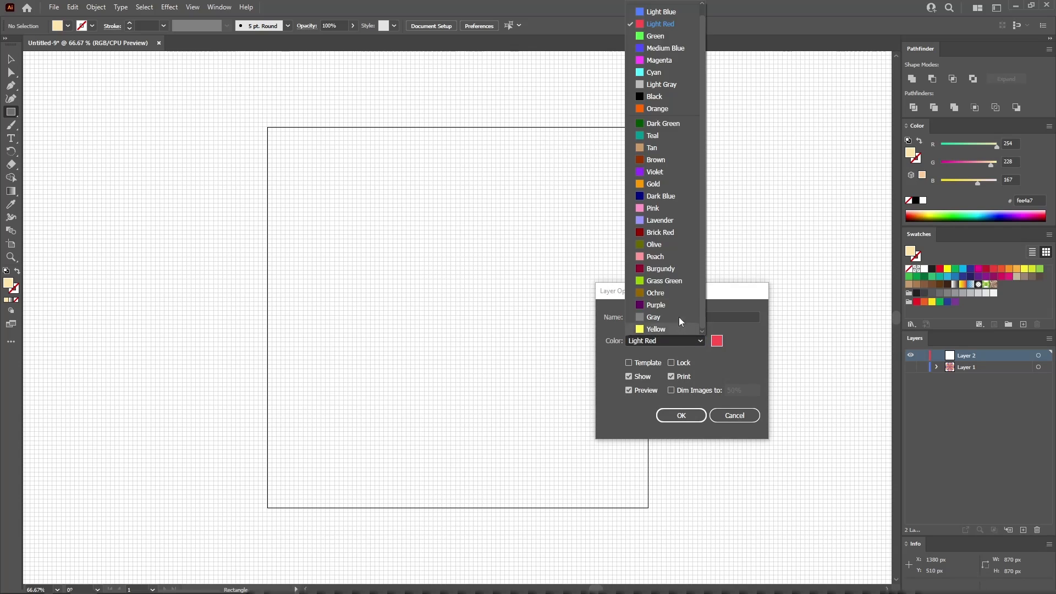
left_click(651, 100)
left_click(683, 416)
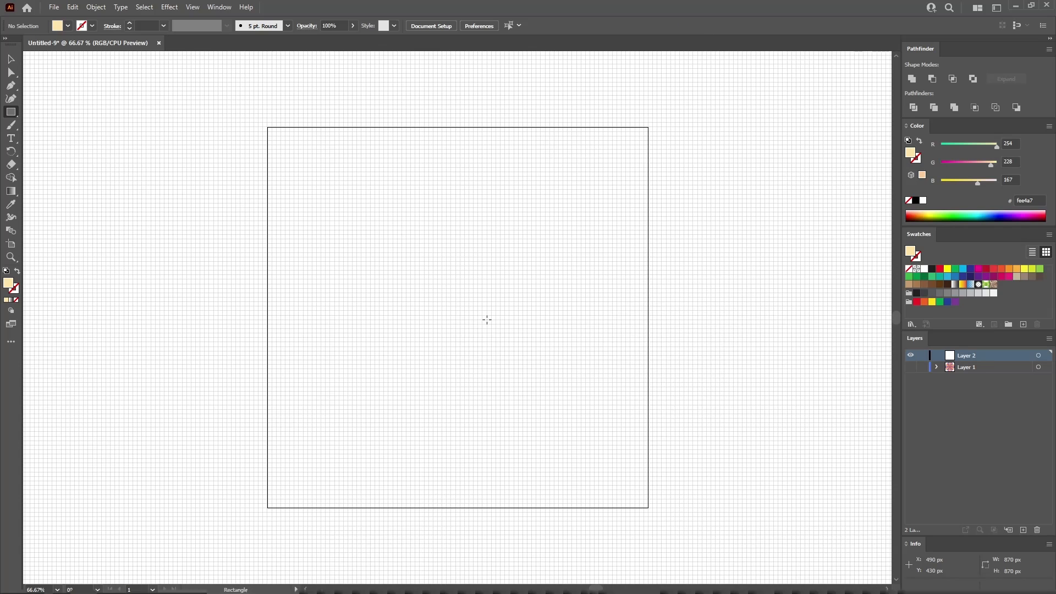
Paste the copied orange tapered triangle in place on the new layer and deselect it.
key("ctrl+f")
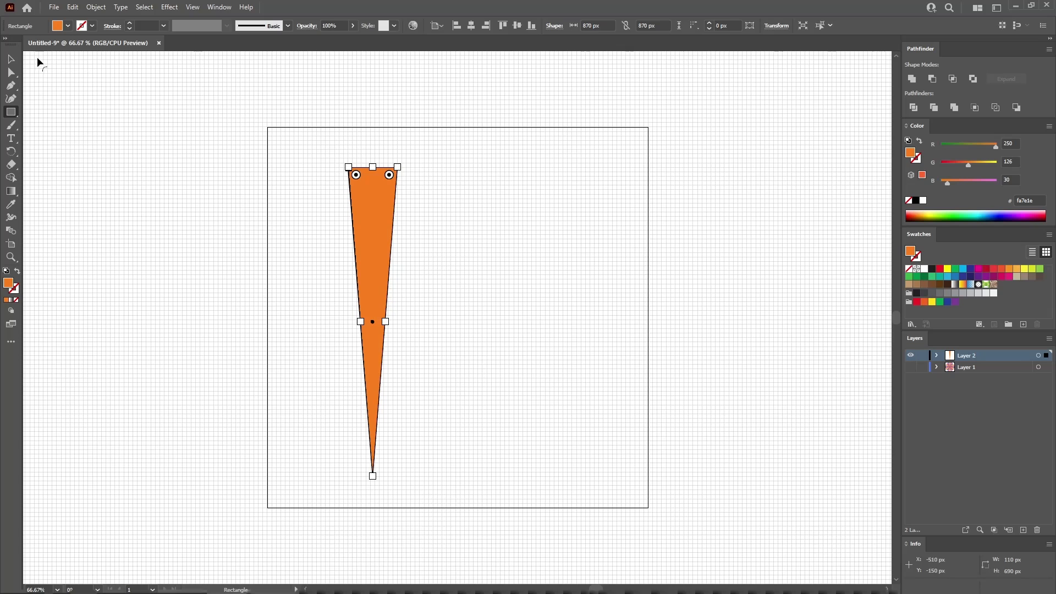
left_click(16, 62)
left_click(402, 221)
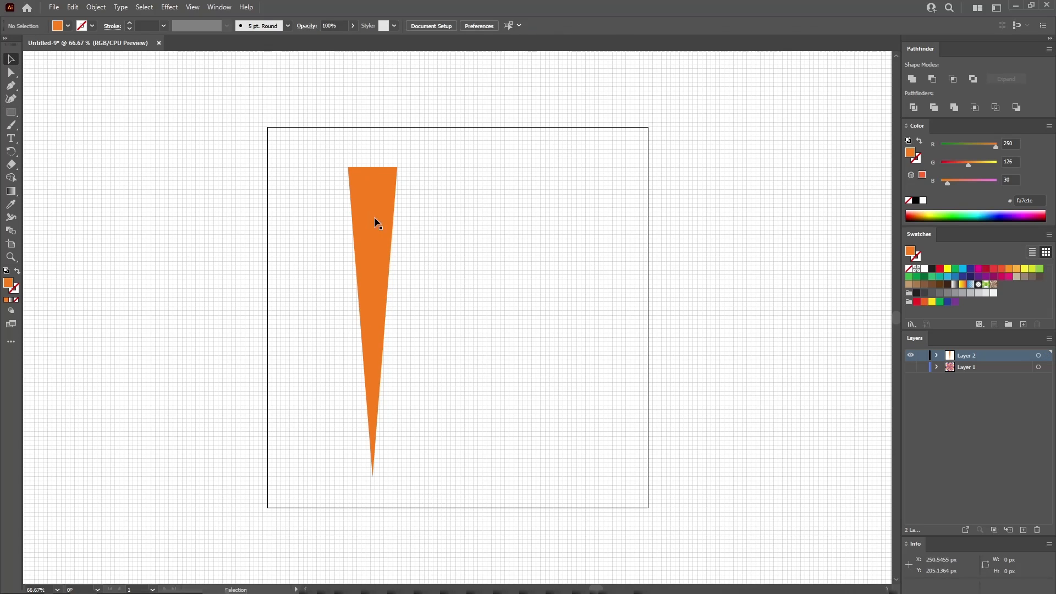
Apply a vertical Flag warp to the orange tapered triangle so its upper part bends left and its lower part bends right.
left_click(372, 222)
left_click(169, 7)
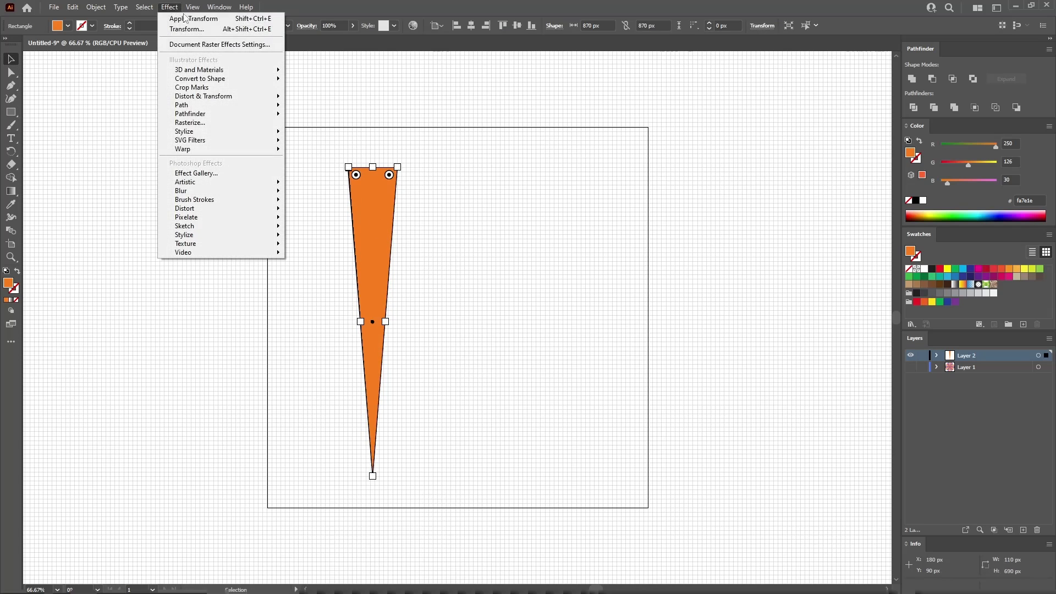
mouse_move(204, 151)
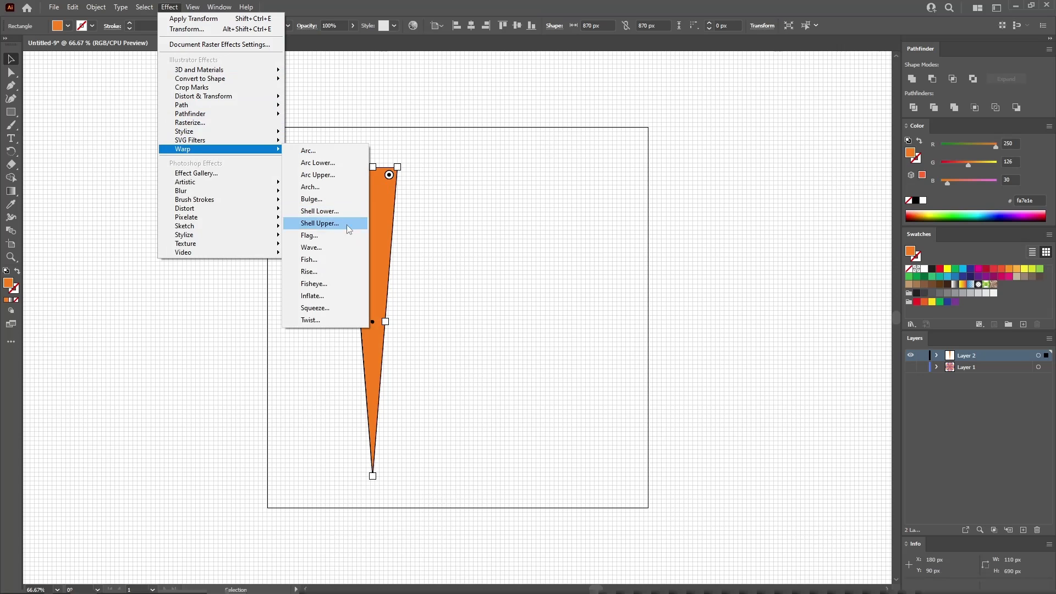
left_click(341, 235)
left_click(622, 184)
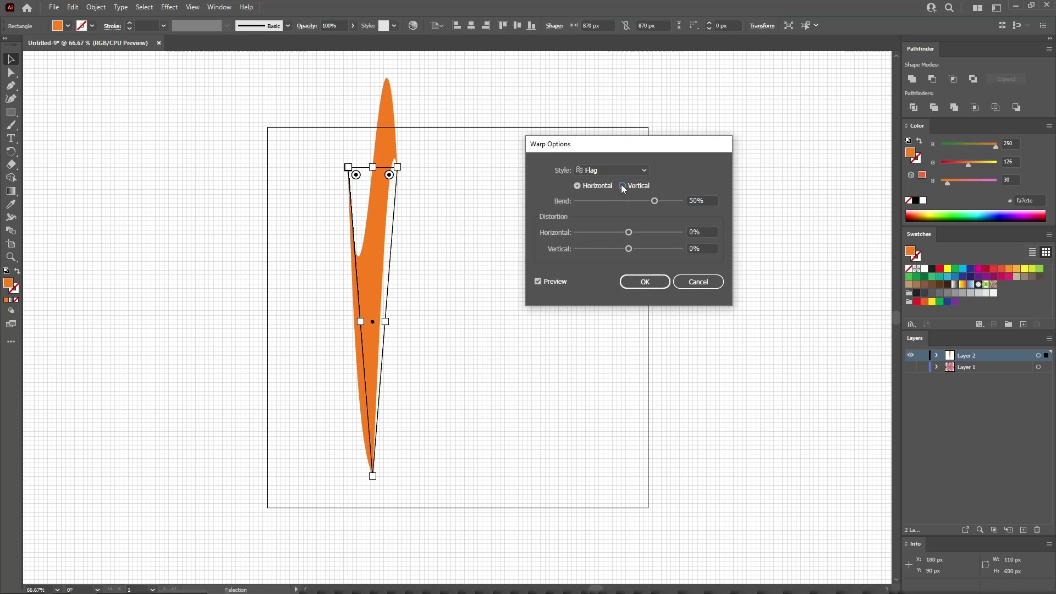
left_click_drag(656, 203, 598, 201)
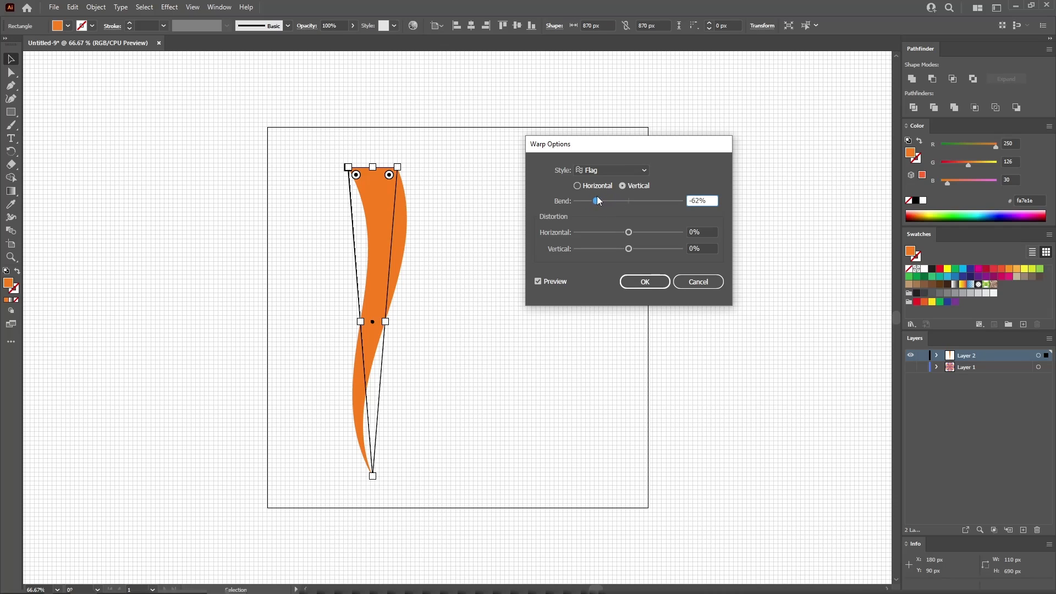
left_click(646, 284)
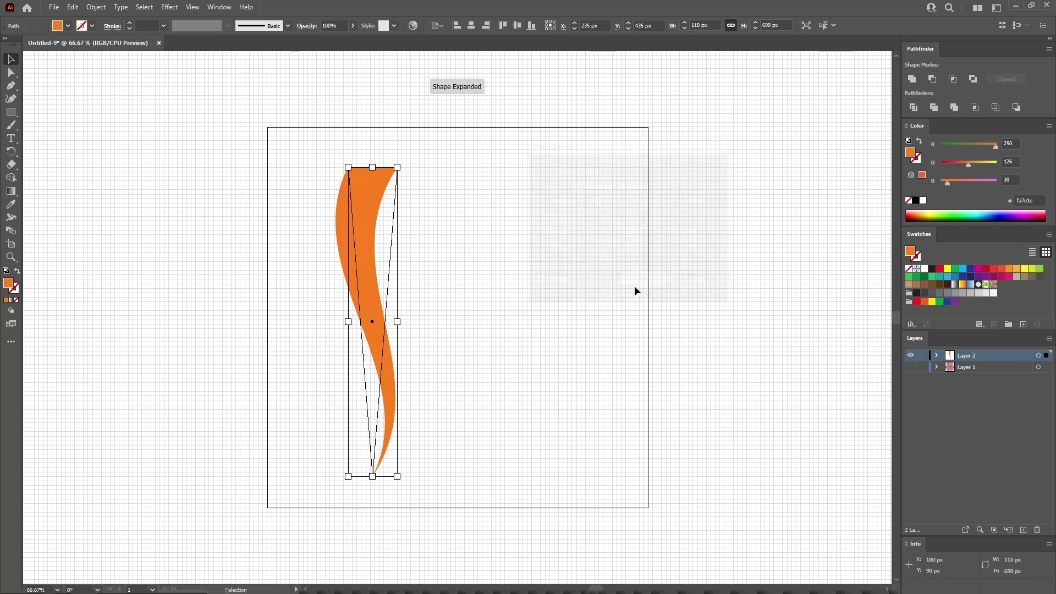
Add a Transform effect to the wavy ray with 1 copy, reflected in X and Y about the bottom-centre reference point.
left_click(169, 7)
left_click(170, 7)
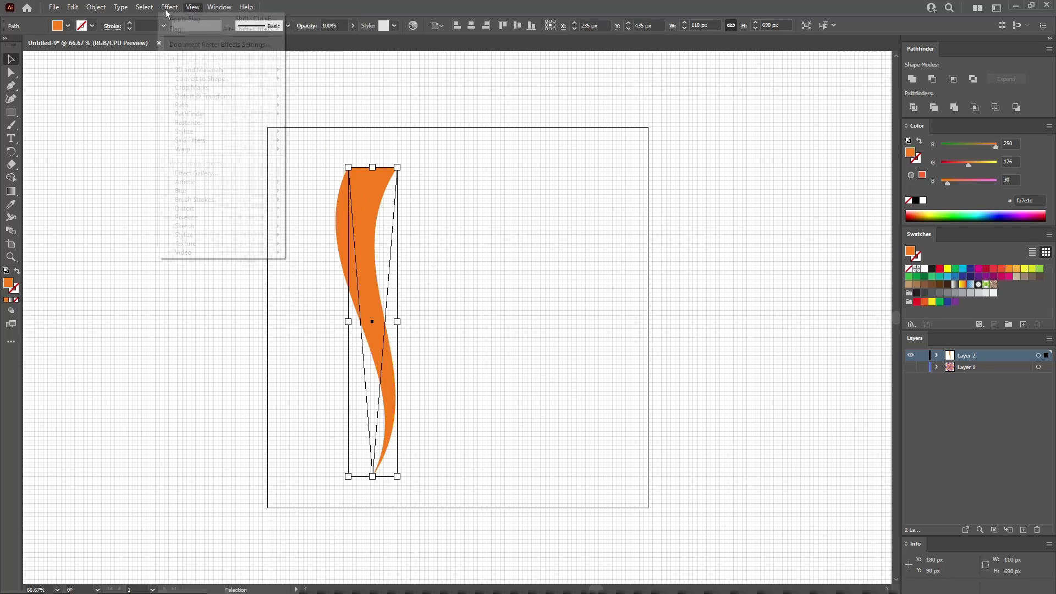
left_click(170, 7)
mouse_move(232, 98)
left_click(318, 134)
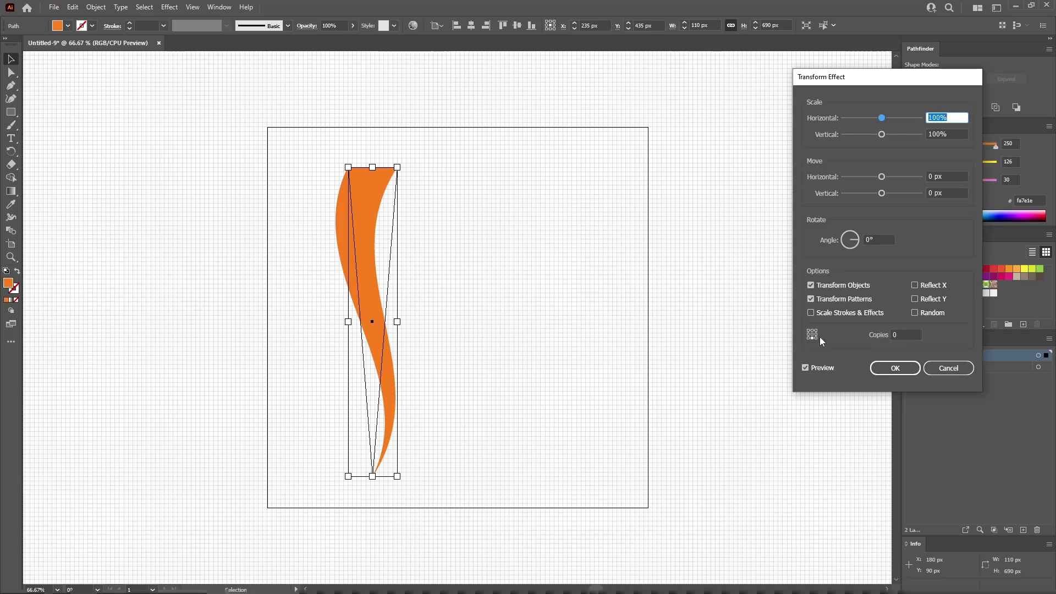
left_click(905, 335)
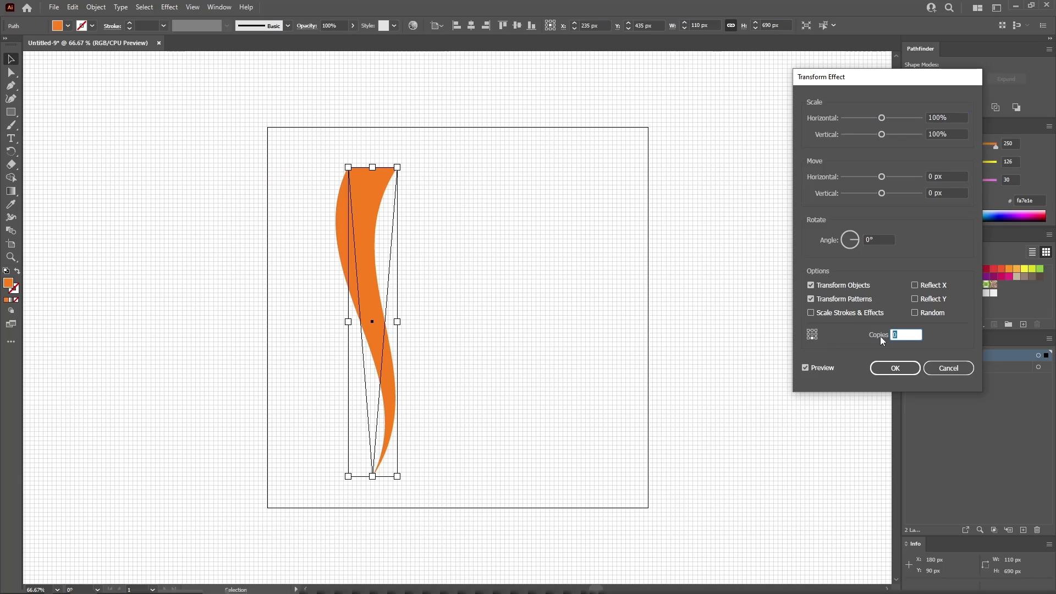
type("1")
left_click(916, 285)
left_click(915, 300)
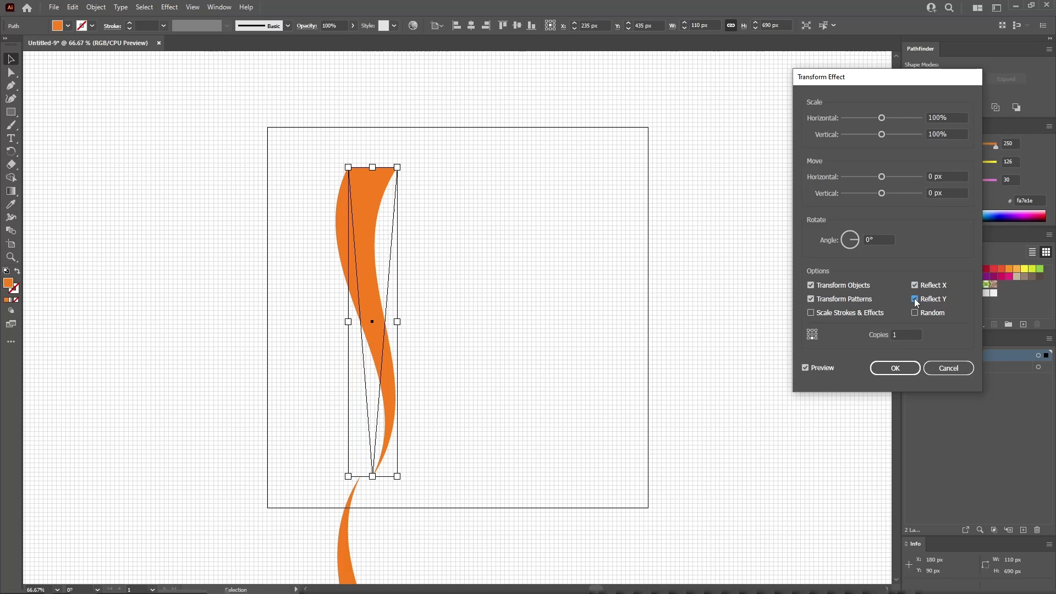
Set the Transform effect's horizontal move to 27.5 px so the reflected copy meets the ray's tip, and apply it.
left_click_drag(882, 177, 886, 176)
type("27.5")
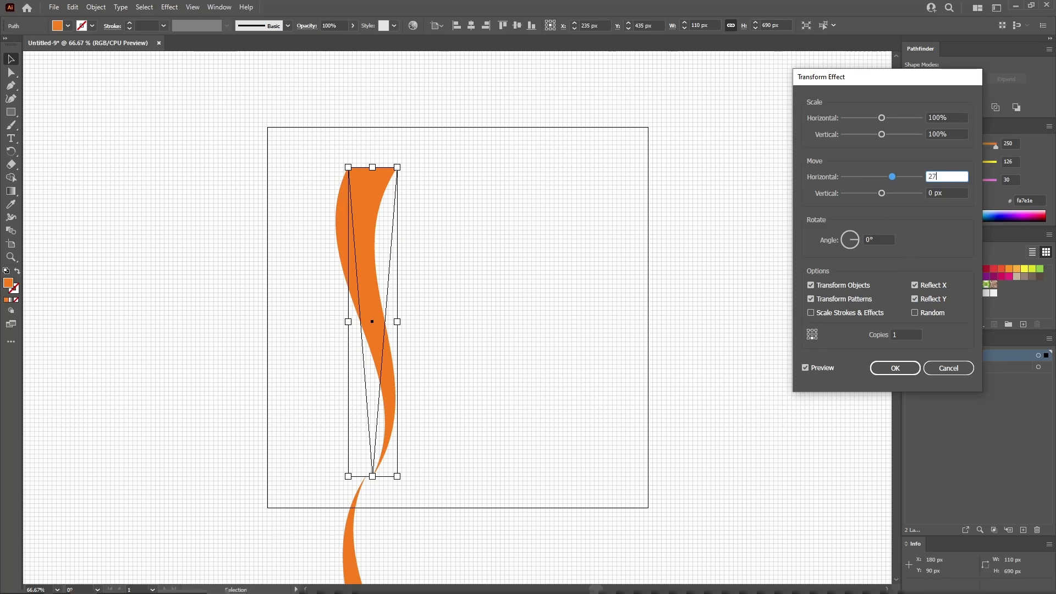
left_click(908, 365)
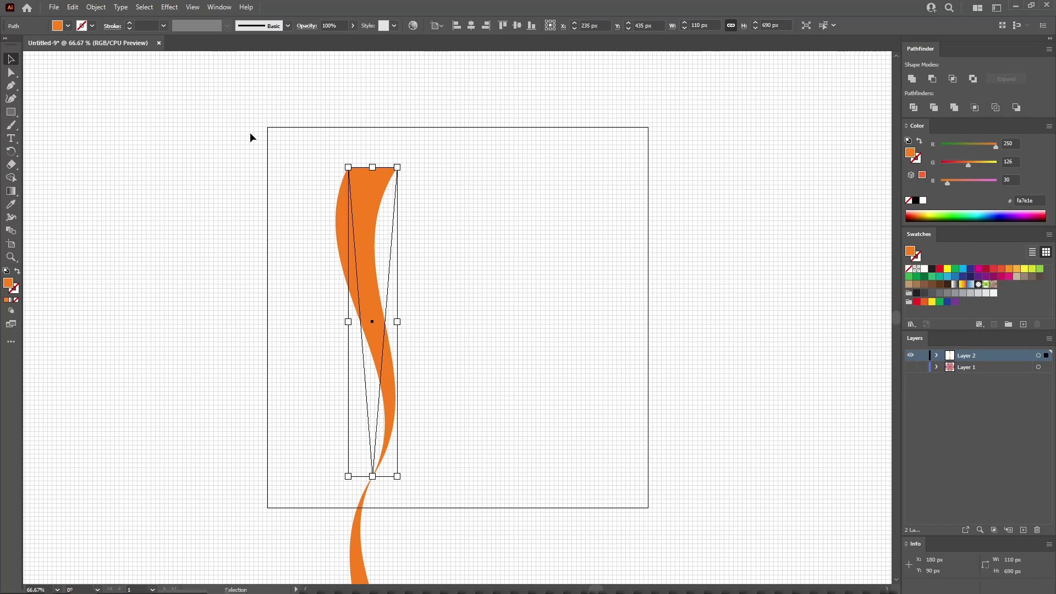
Add a second Transform effect to the mirrored wavy rays with 8 copies rotated by 20°.
key("ctrl+minus")
key("ctrl+minus")
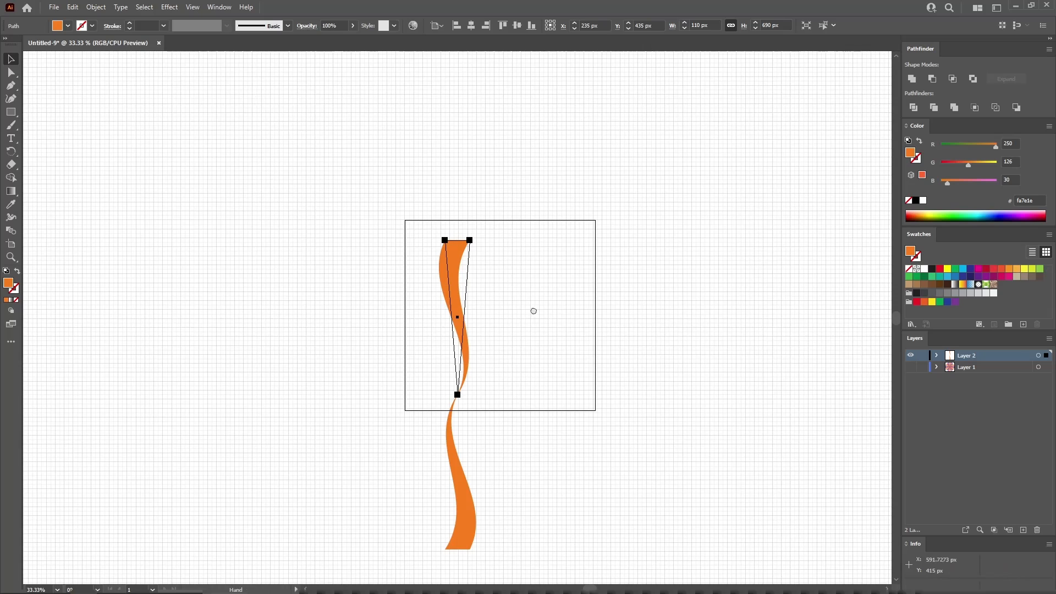
left_click_drag(533, 308, 494, 266)
left_click(170, 7)
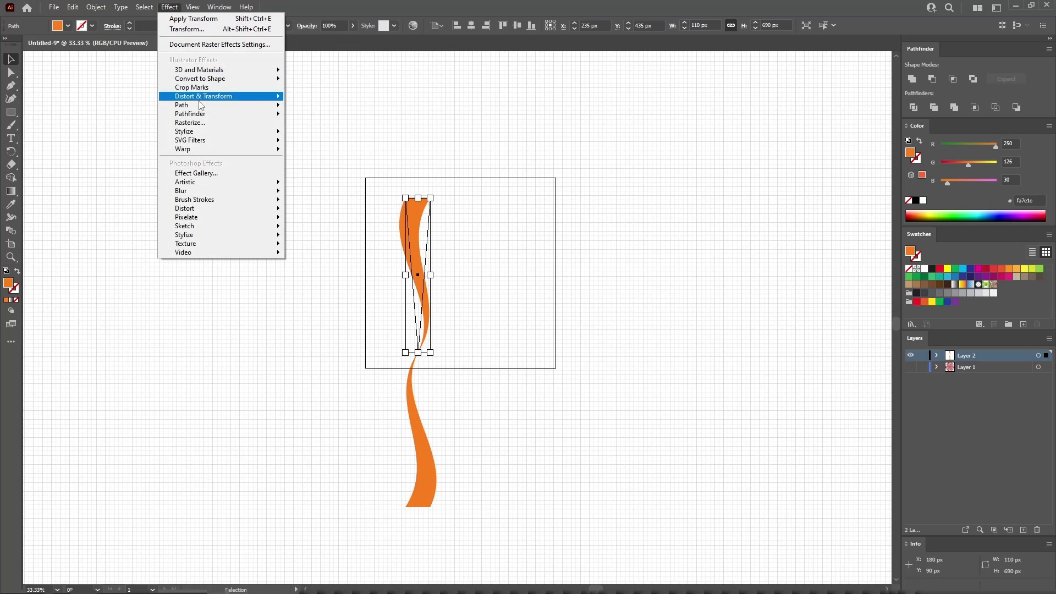
mouse_move(248, 97)
left_click(318, 134)
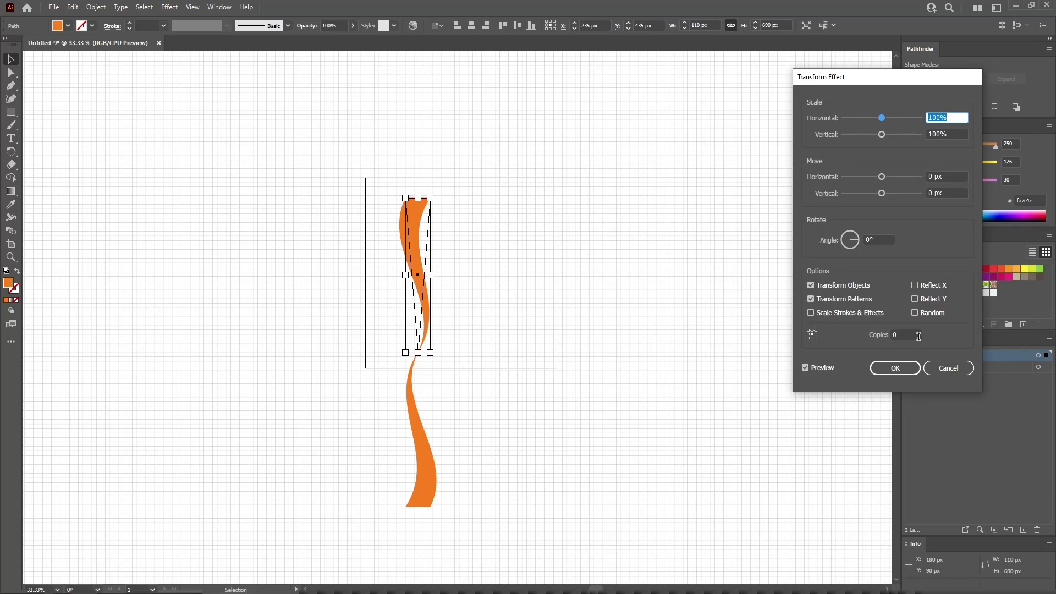
left_click(892, 334)
type("8")
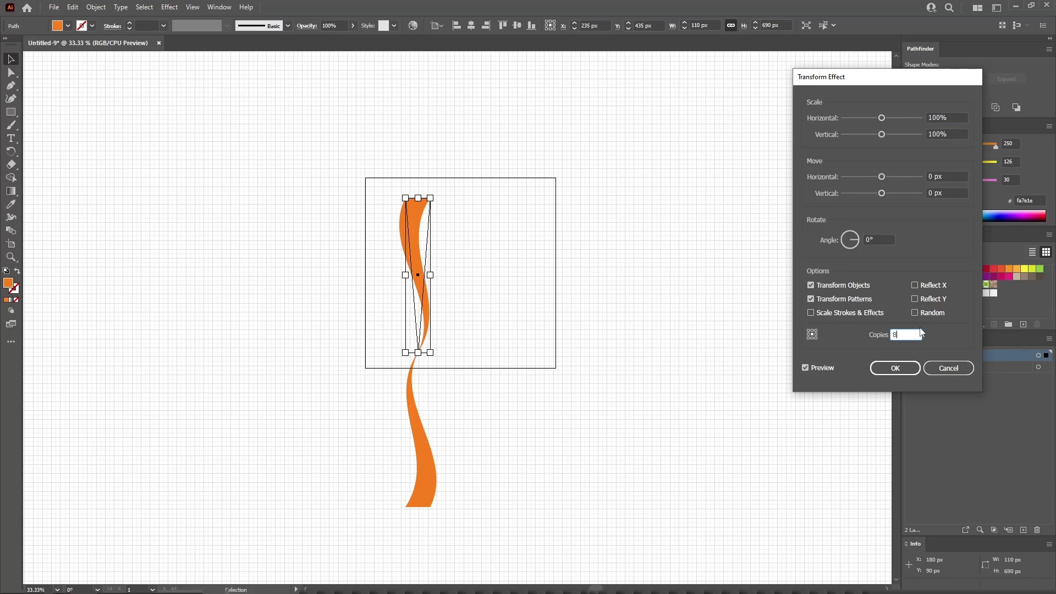
left_click(884, 243)
type("2")
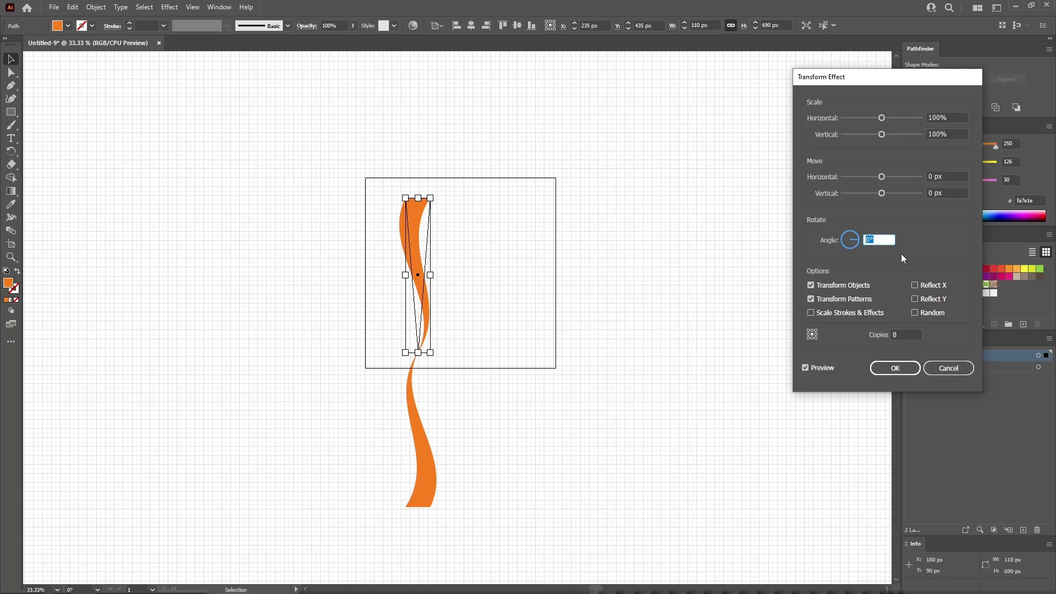
left_click(951, 193)
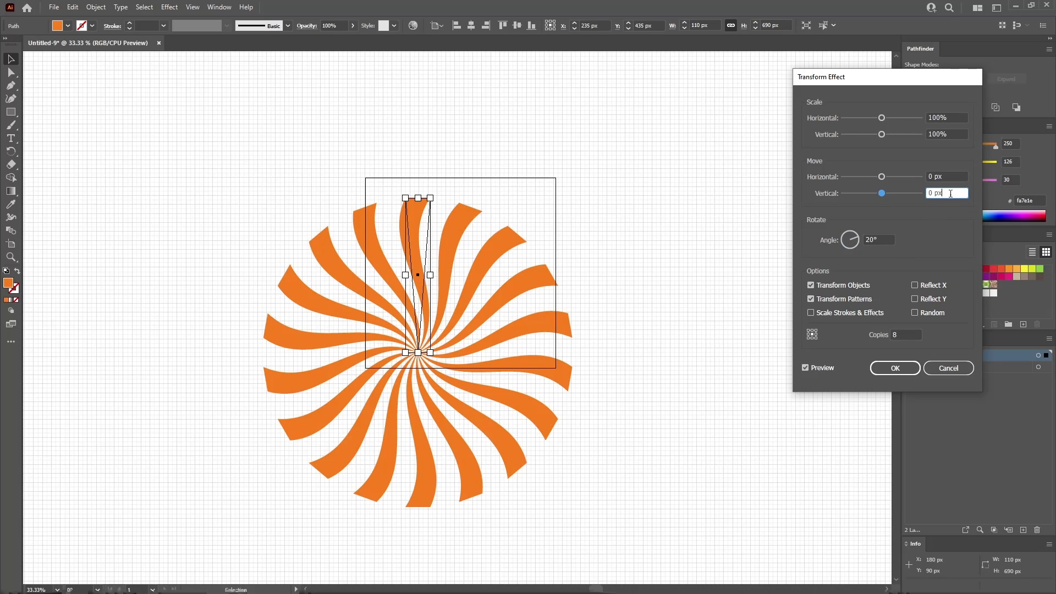
left_click(895, 369)
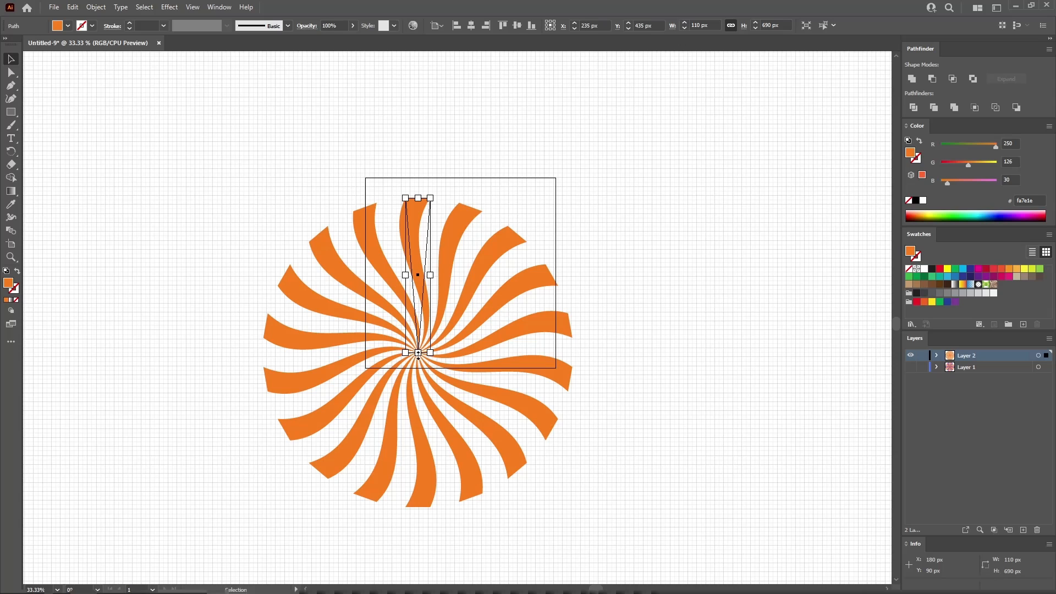
Expand the appearance of the wavy sunburst, centre it horizontally and vertically on the artboard, and deselect it.
left_click(95, 8)
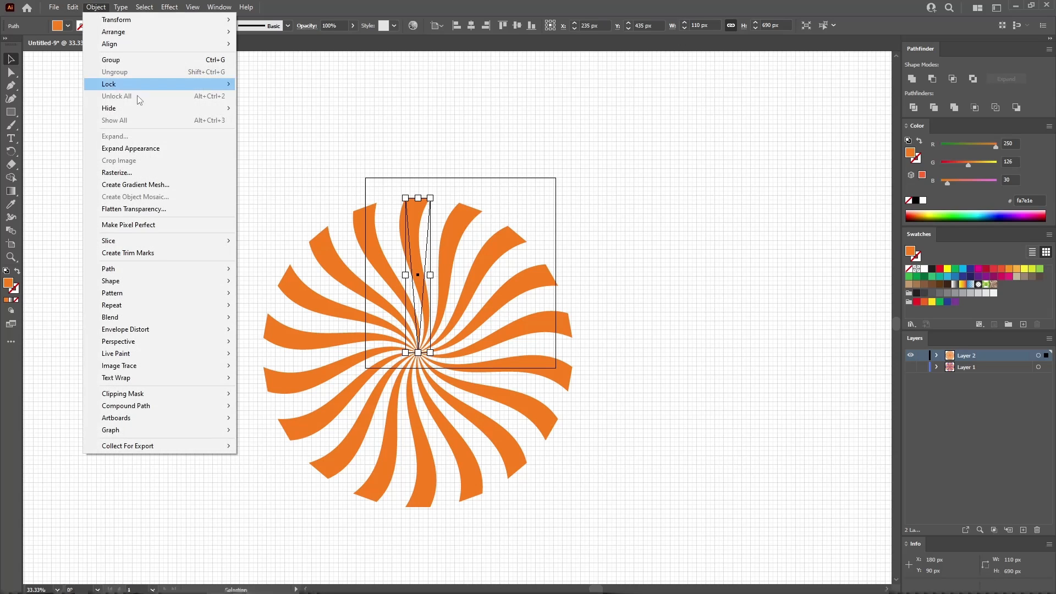
left_click(142, 146)
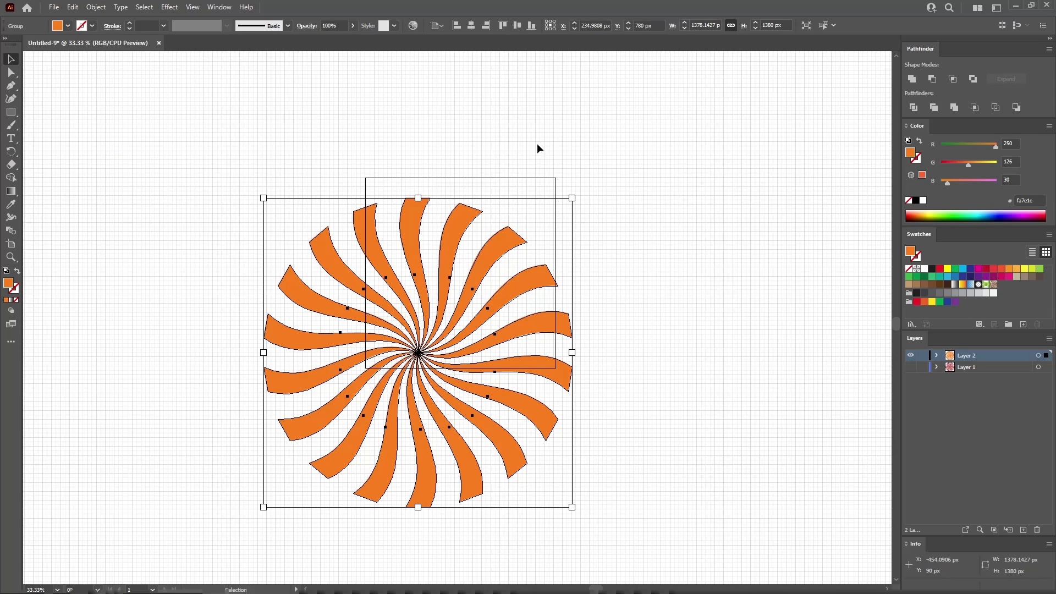
left_click(472, 25)
left_click(517, 25)
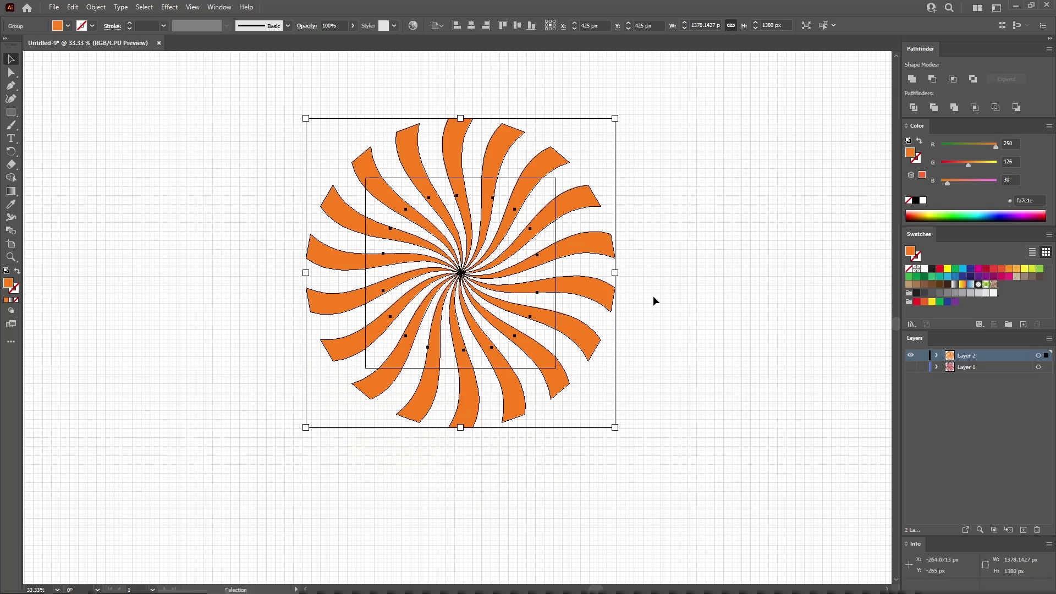
left_click(657, 302)
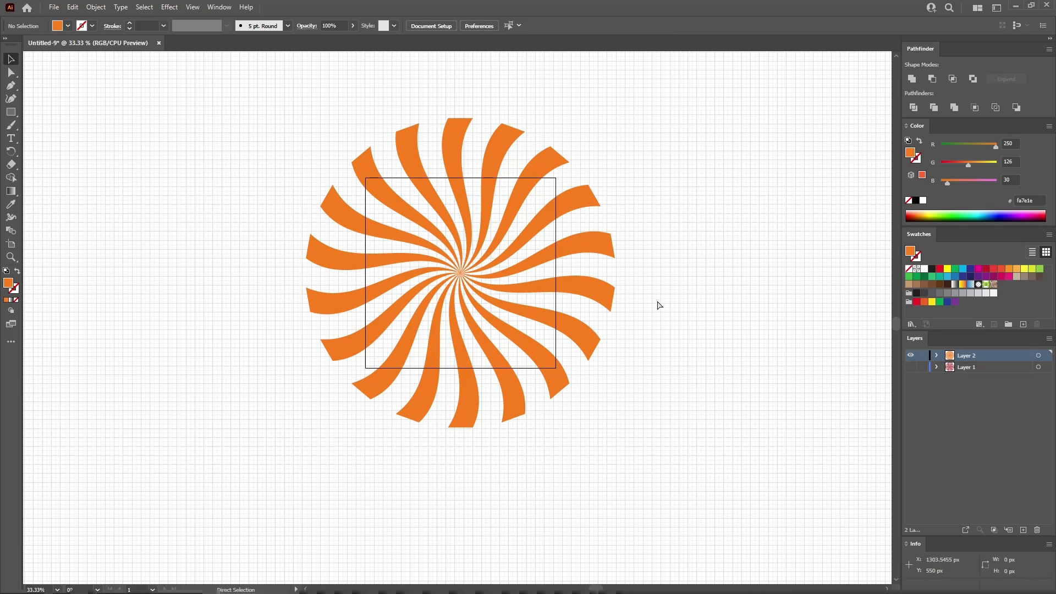
Expand Layer 2's contents and ungroup the wavy sunburst twice so every ray is a separate path.
key("ctrl+0")
key("ctrl+minus")
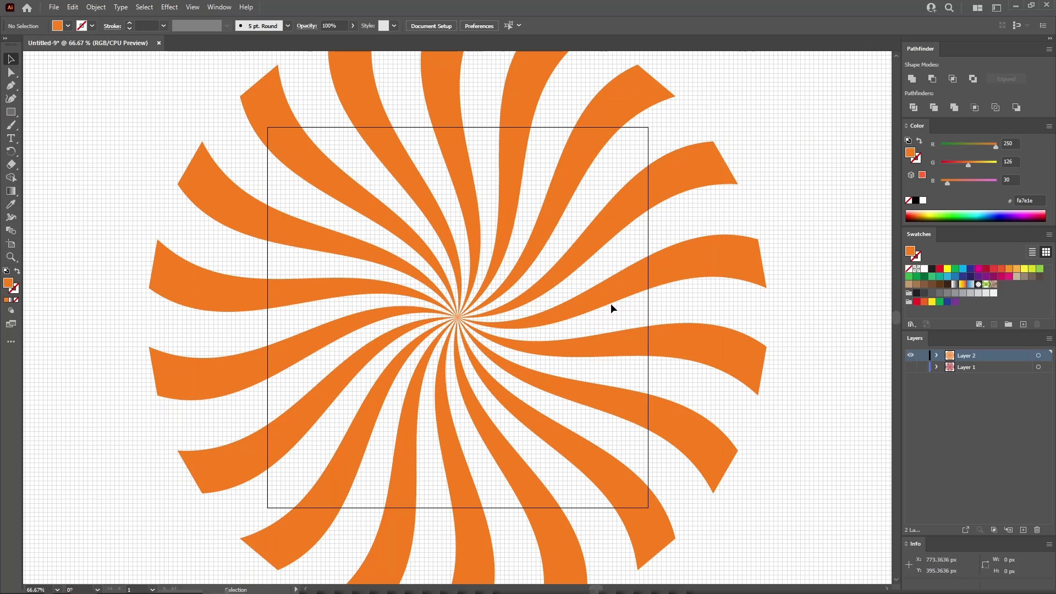
left_click(586, 299)
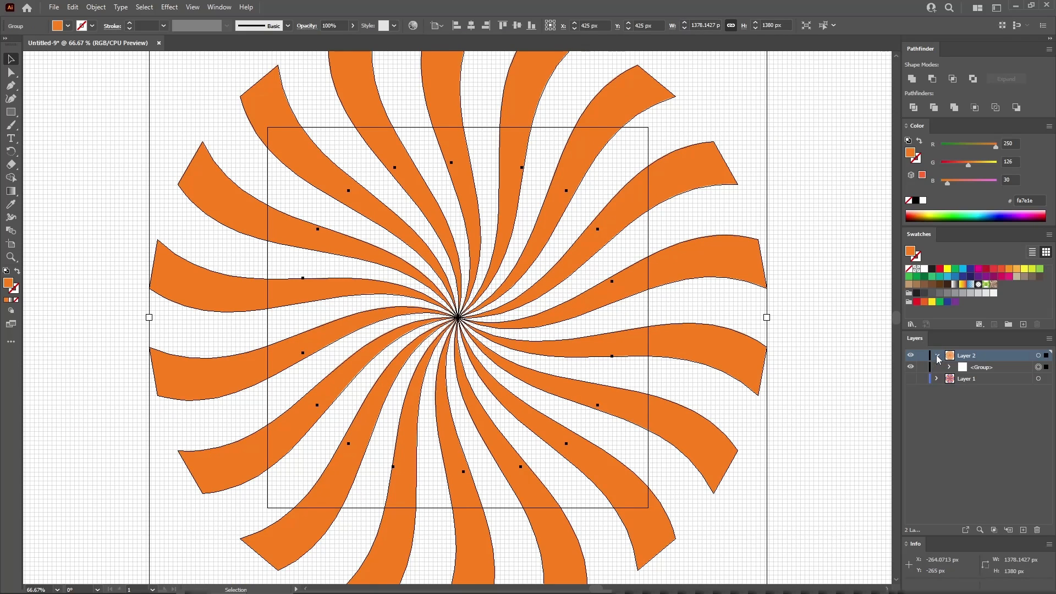
key("ctrl")
key("ctrl+shift+g")
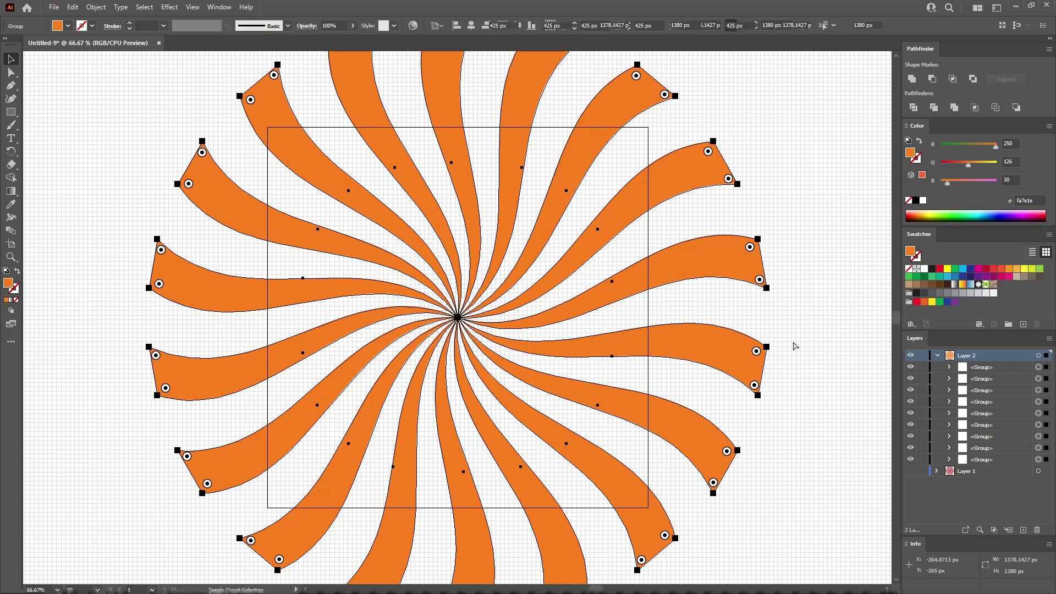
key("ctrl+shift+g")
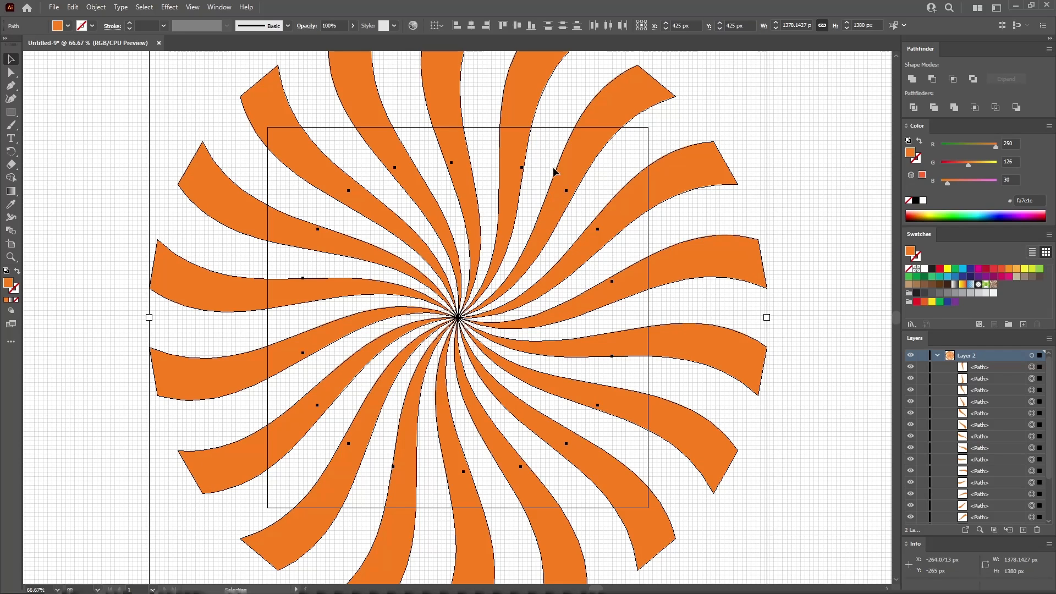
Fill every third wavy ray, starting with the one just right of the top ray, with RGB 214, 42, 118.
left_click(528, 161)
left_click(525, 167)
left_click(671, 267, "shift")
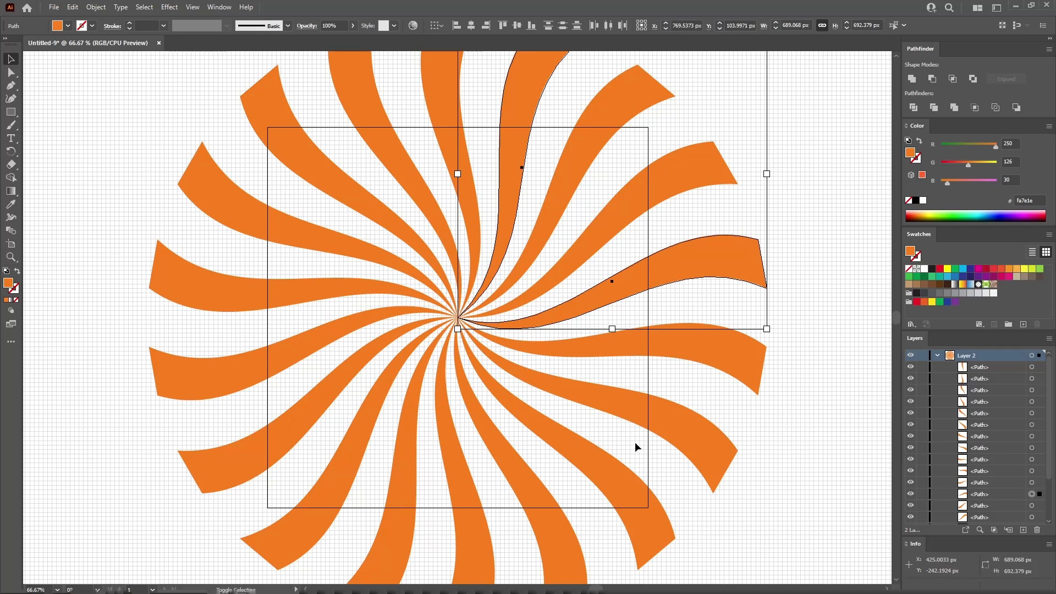
left_click(618, 480, "shift")
left_click(385, 504, "shift")
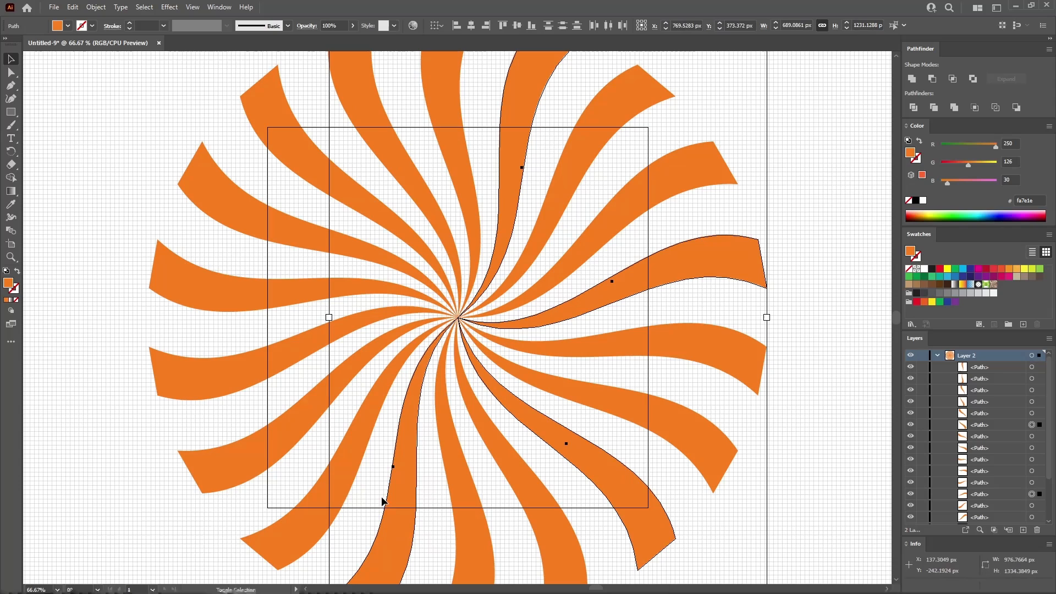
left_click(256, 373, "shift")
left_click(333, 184, "shift")
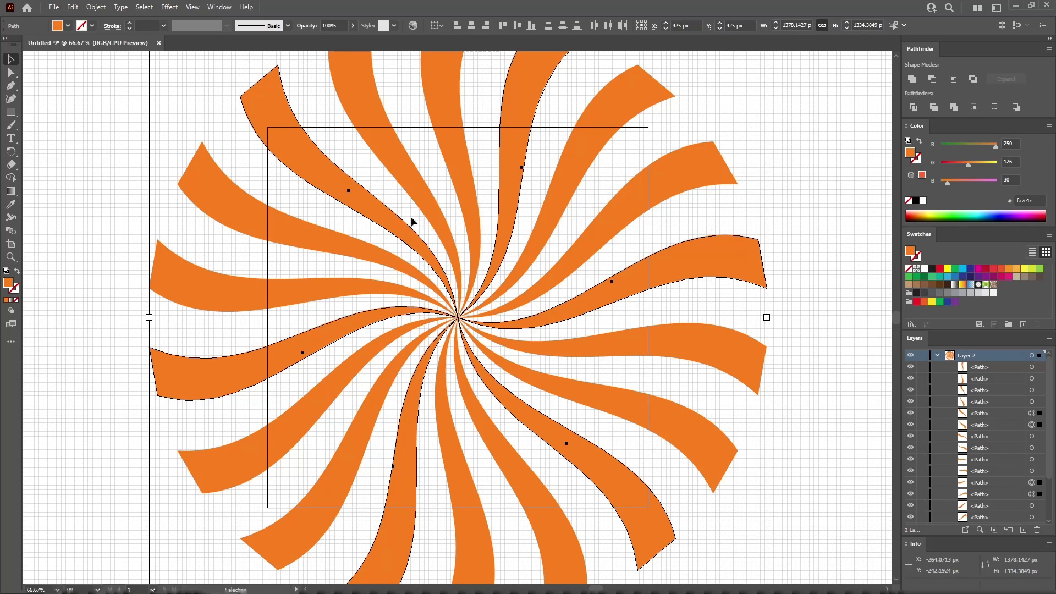
left_click(1010, 144)
type("214")
key("Tab")
type("42")
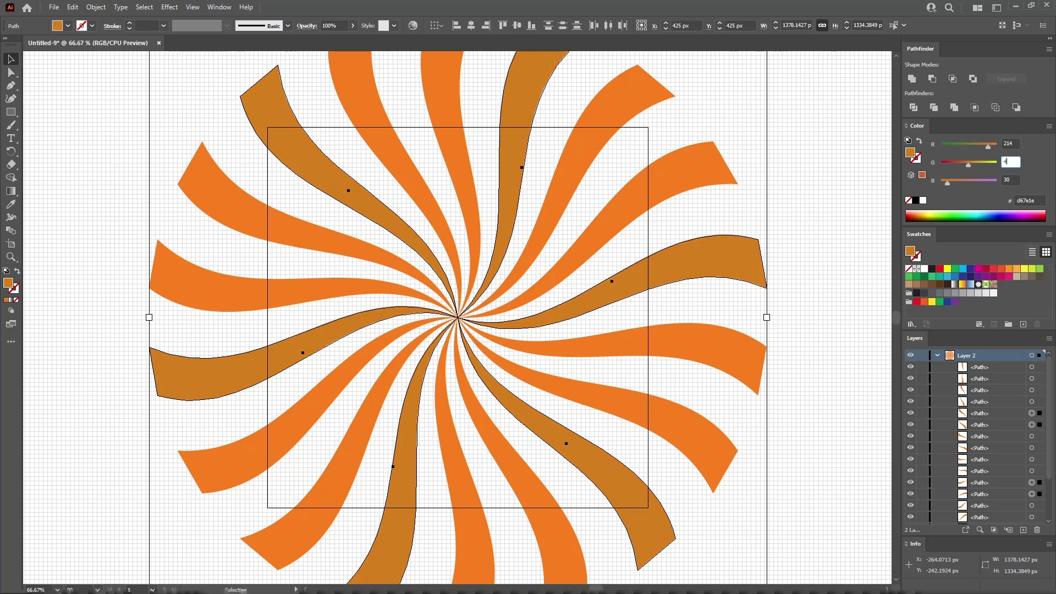
key("Tab")
type("118")
key("Return")
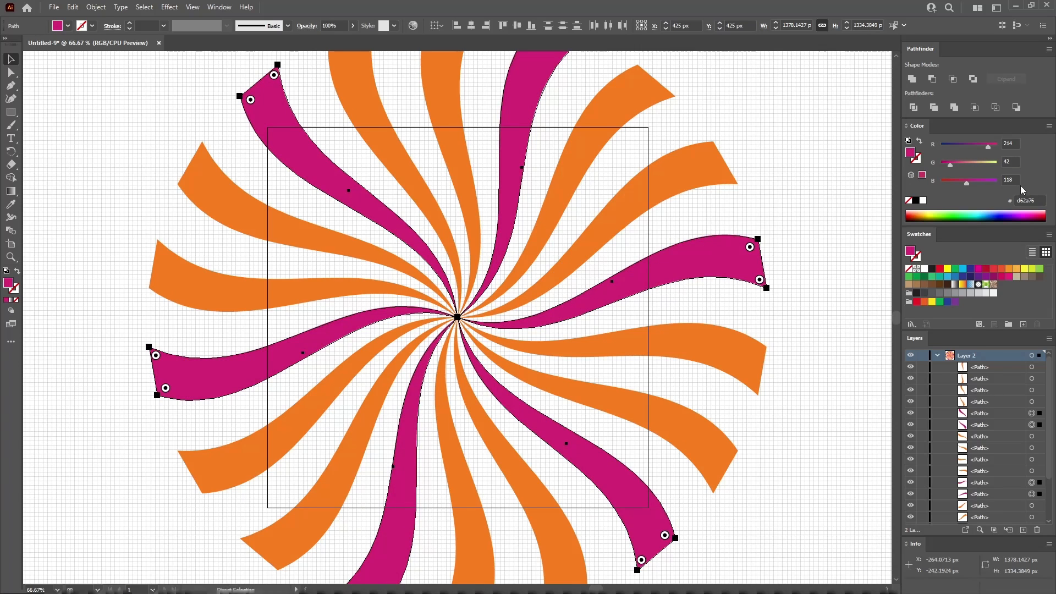
left_click(652, 160)
Fill every third wavy ray, starting with the orange one just clockwise of the top pink ray, with RGB 68, 73, 154.
left_click(585, 156)
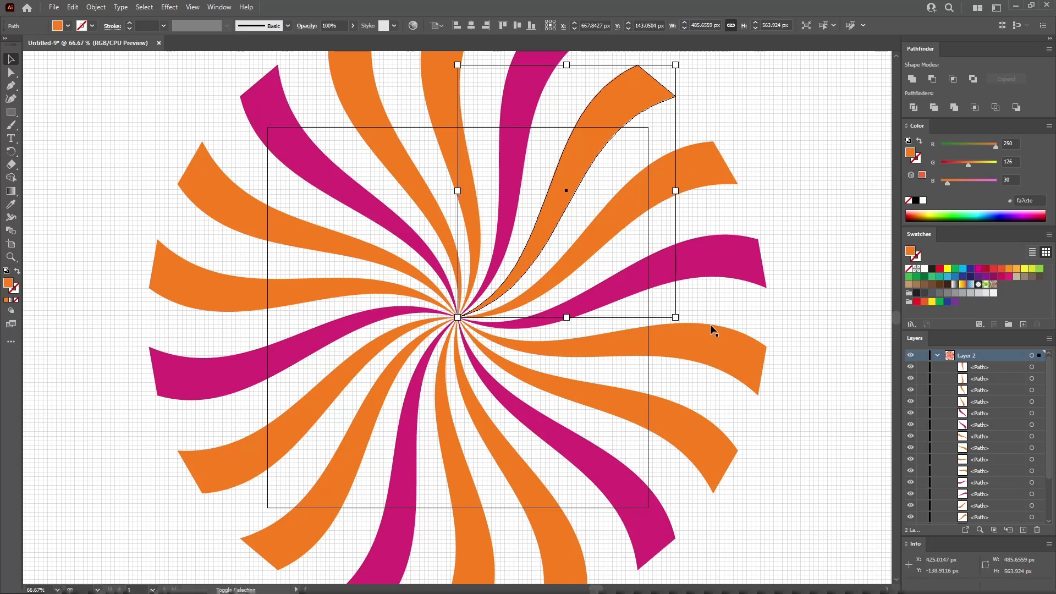
left_click(712, 330, "shift")
left_click(554, 531, "shift")
left_click(316, 472, "shift")
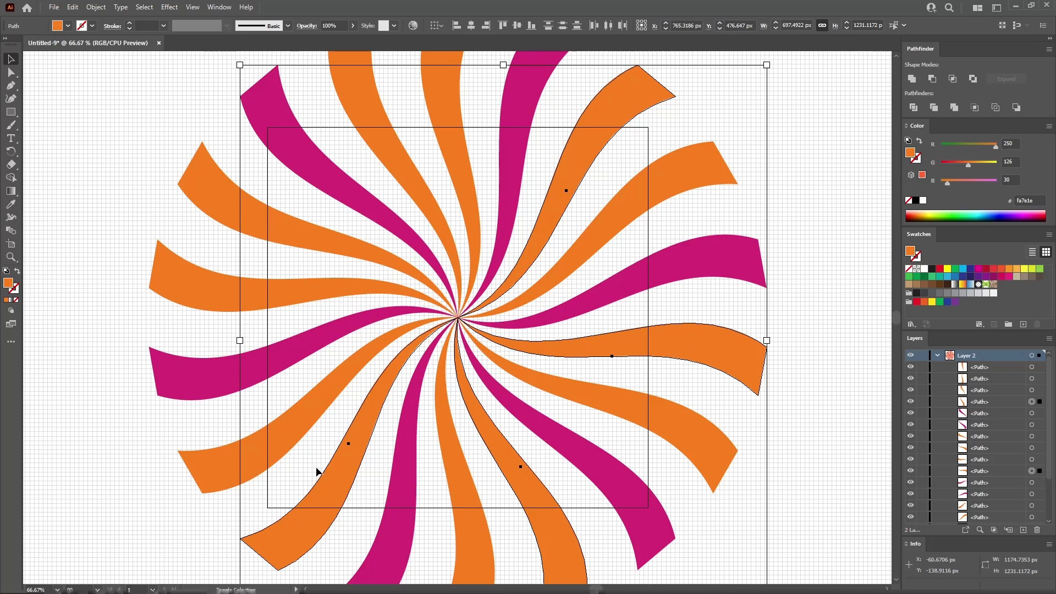
left_click(274, 296, "shift")
left_click(398, 174, "shift")
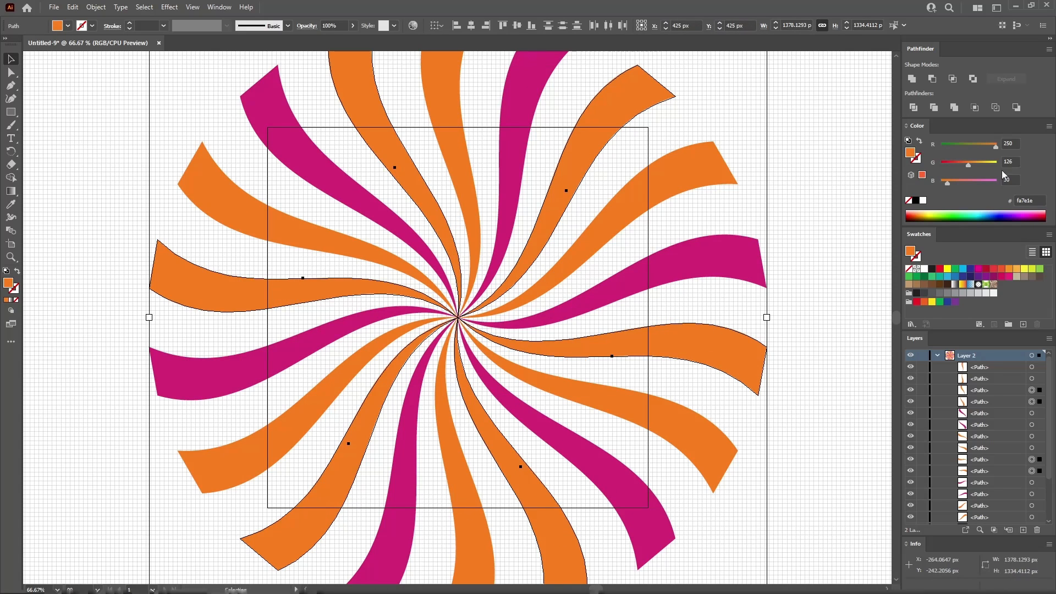
type("68")
key("Tab")
type("73")
key("Tab")
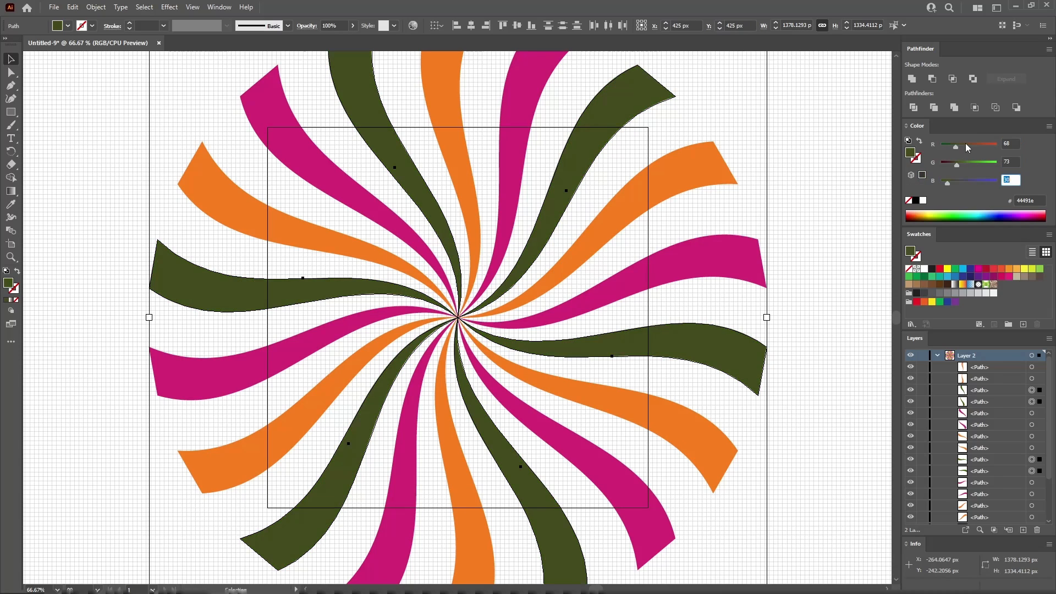
type("154")
key("Return")
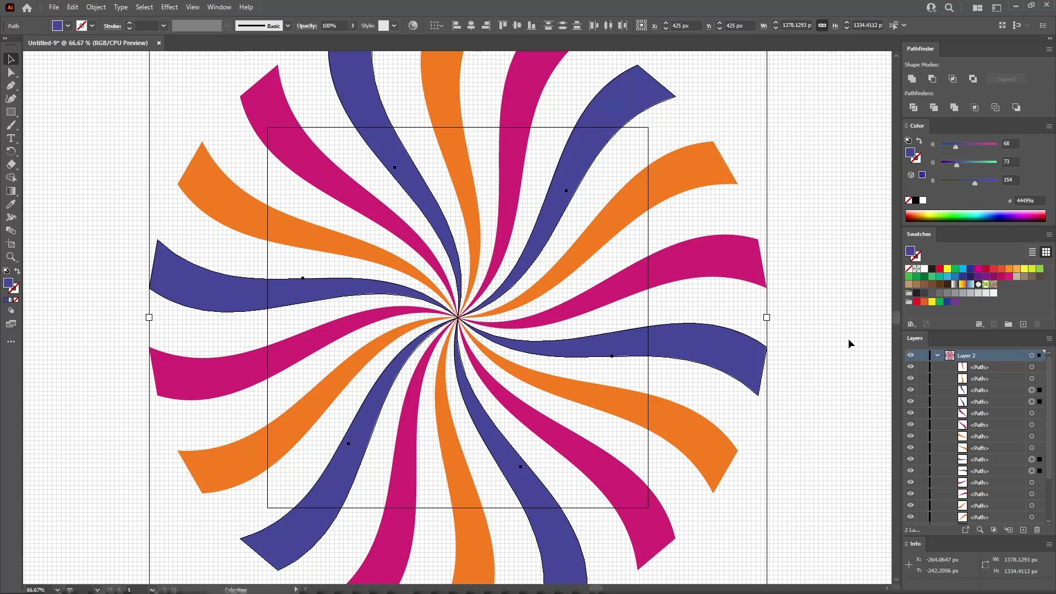
Collapse and hide Layer 2, show Layer 1, and copy its cream background rectangle.
left_click(937, 356)
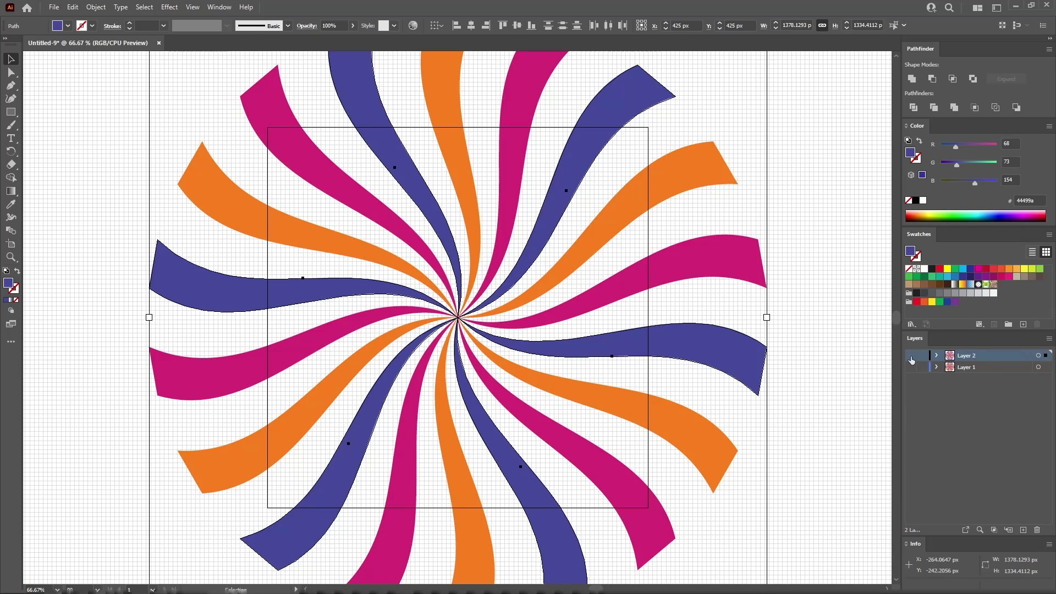
left_click(911, 356)
left_click(910, 367)
left_click(962, 368)
left_click(636, 319)
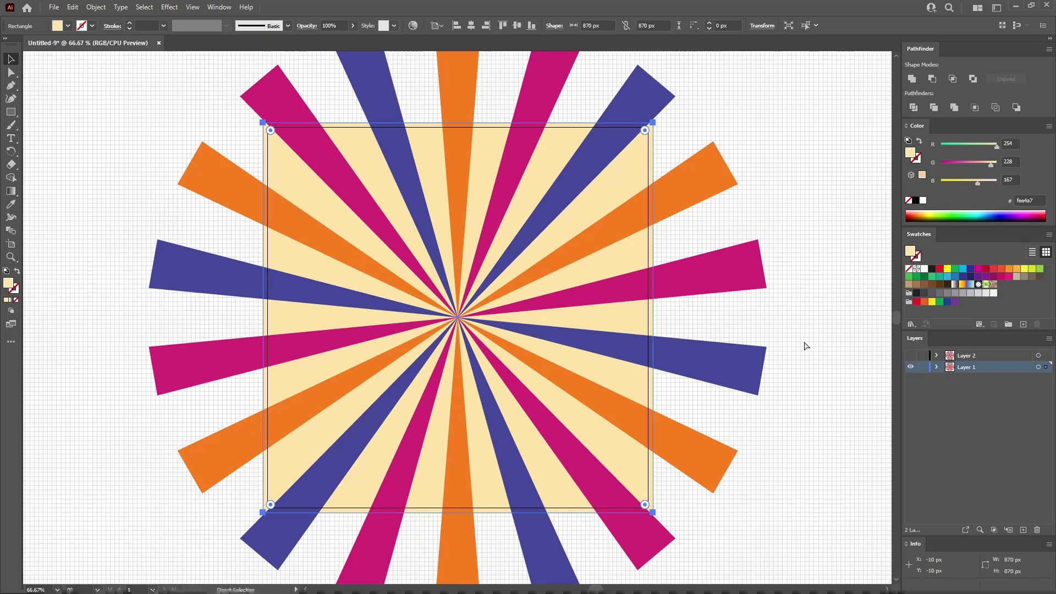
left_click(829, 324)
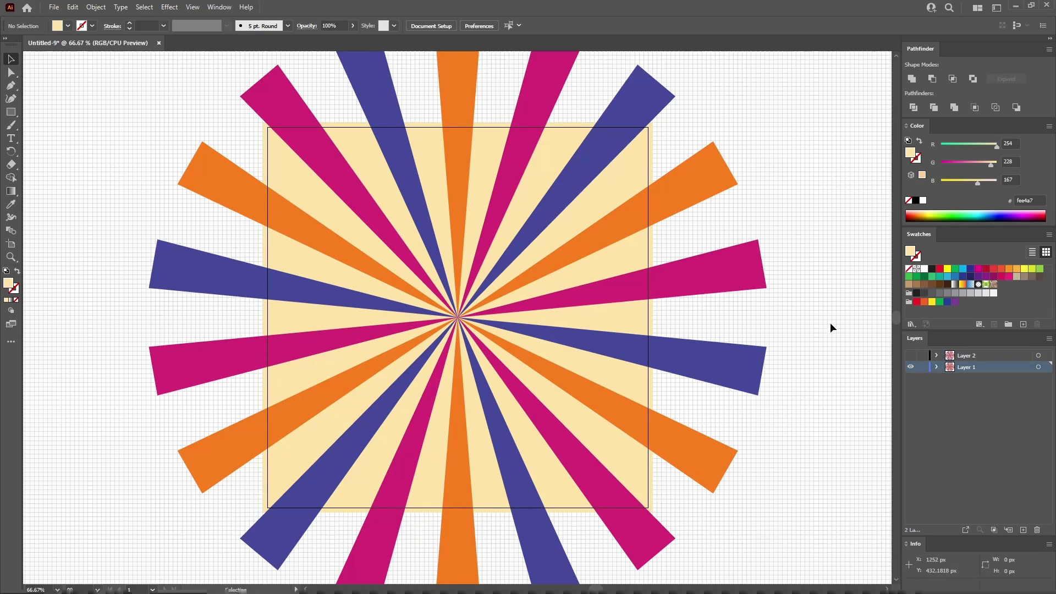
Show only Layer 2, paste the cream rectangle in place on it, and send it behind the wavy rays.
left_click(911, 367)
left_click(911, 356)
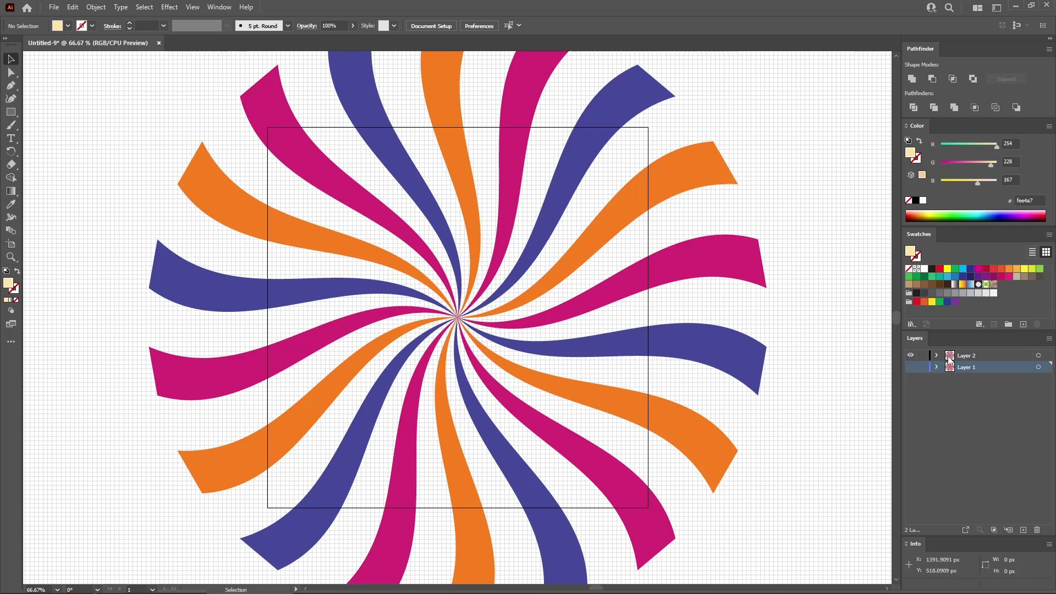
left_click(964, 358)
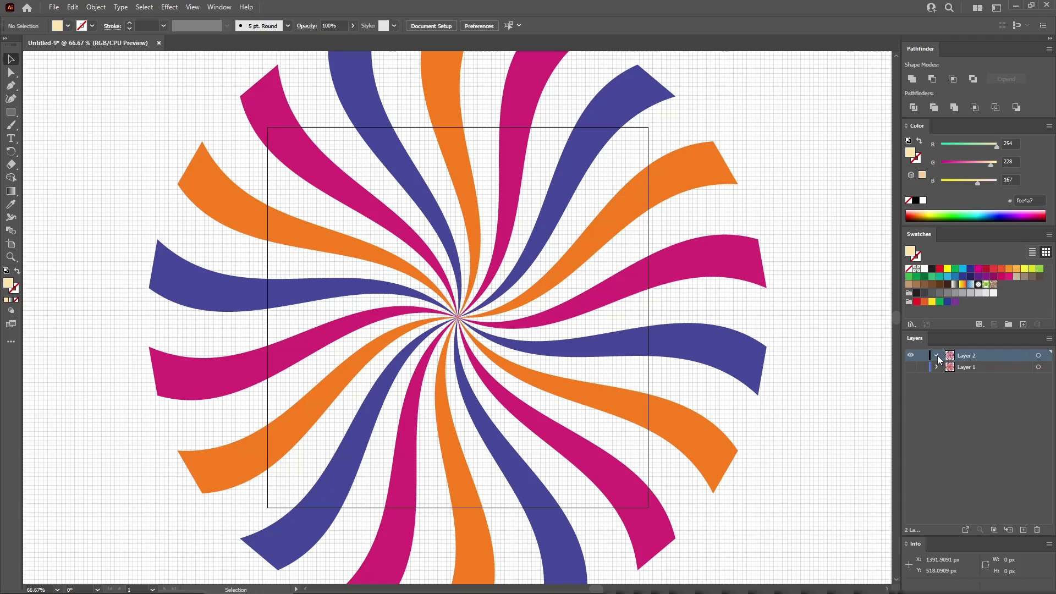
left_click(937, 356)
key("ctrl+f")
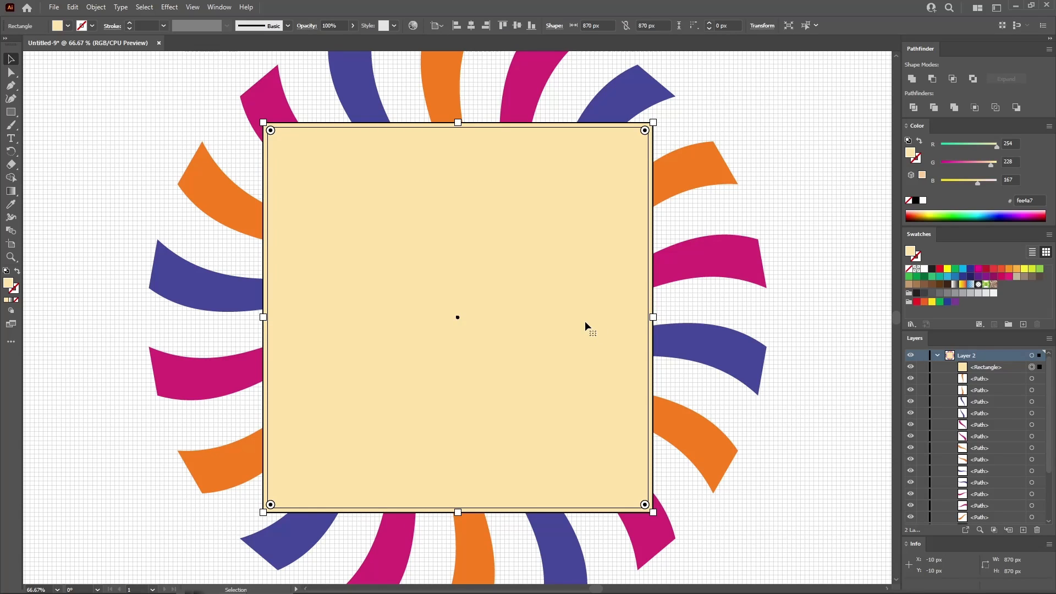
key("a")
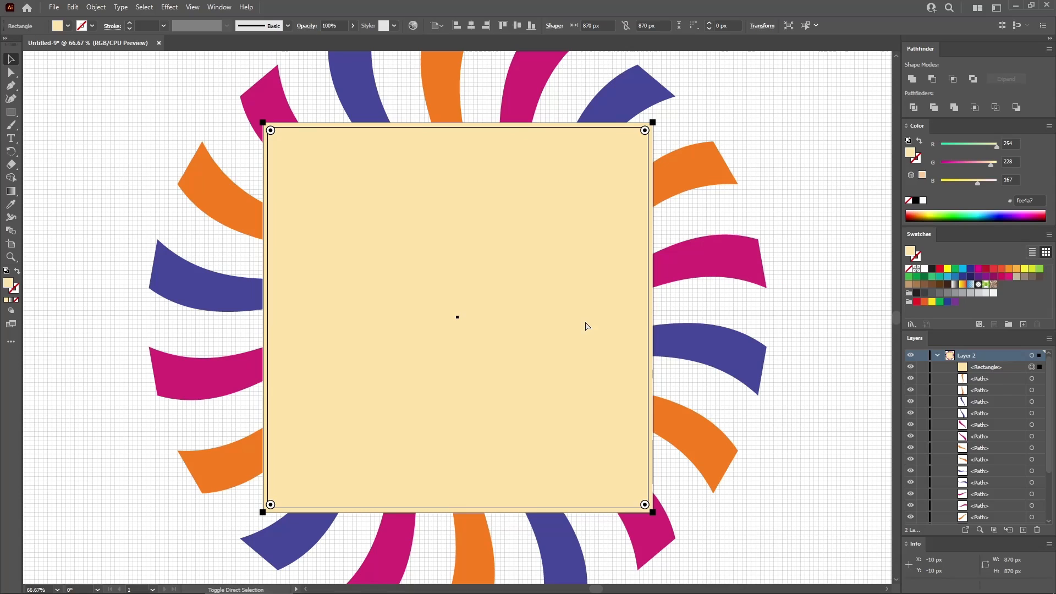
key("ctrl+shift+bracketleft")
key("v")
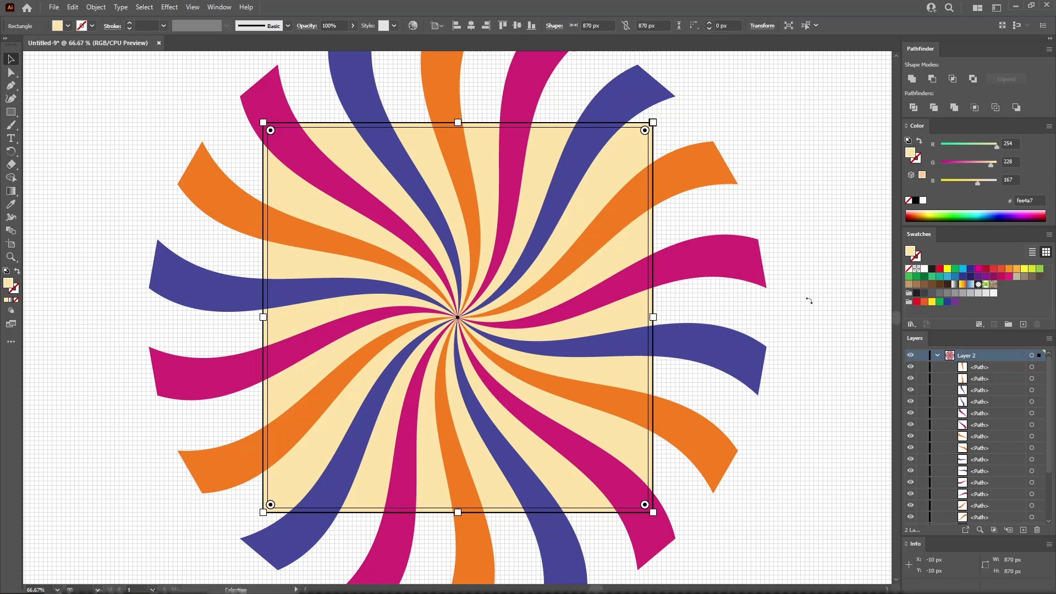
Duplicate Layer 2 and hide the original so only the copy is shown.
left_click(936, 356)
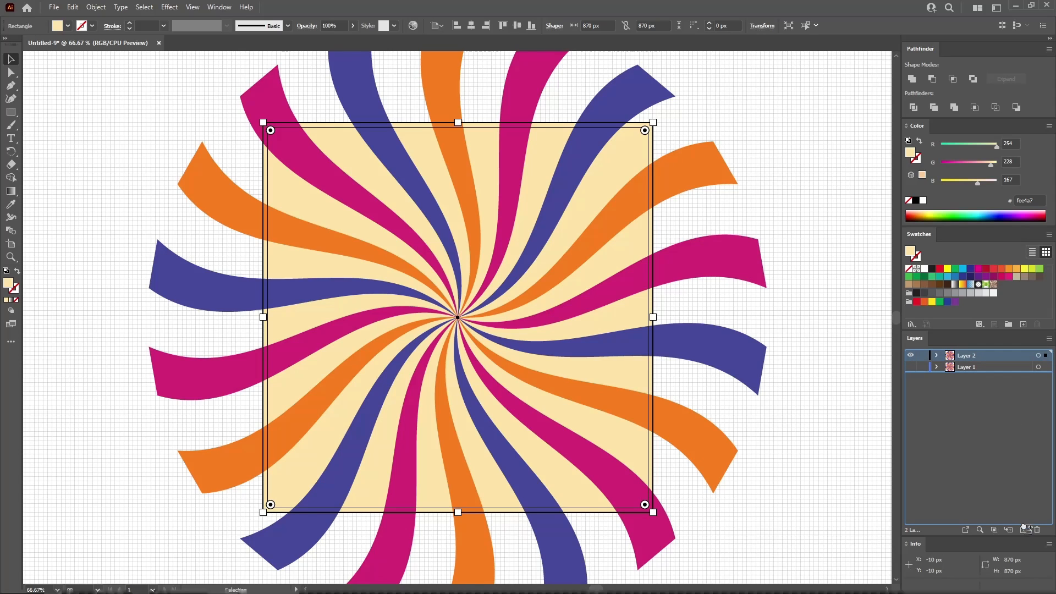
left_click_drag(1028, 532, 1025, 531)
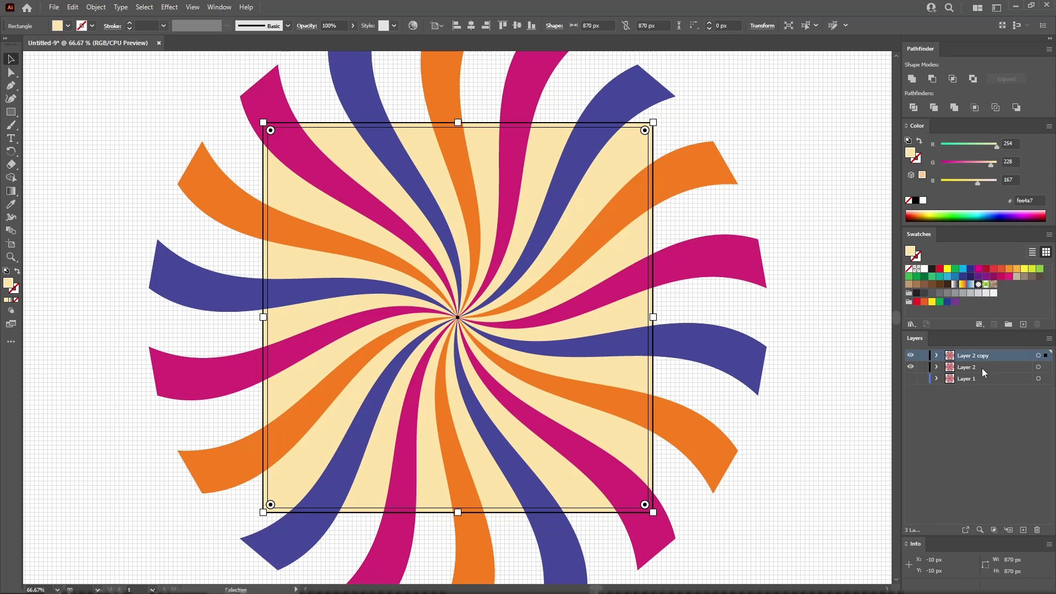
left_click(911, 367)
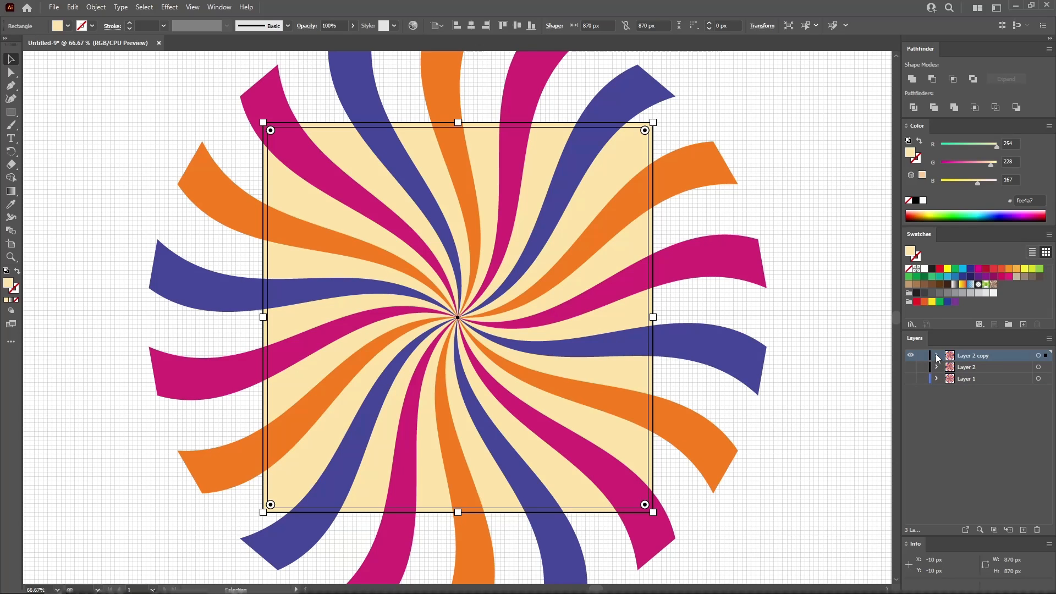
Select all the wavy rays in Layer 2 copy and combine them into one compound path.
left_click(937, 356)
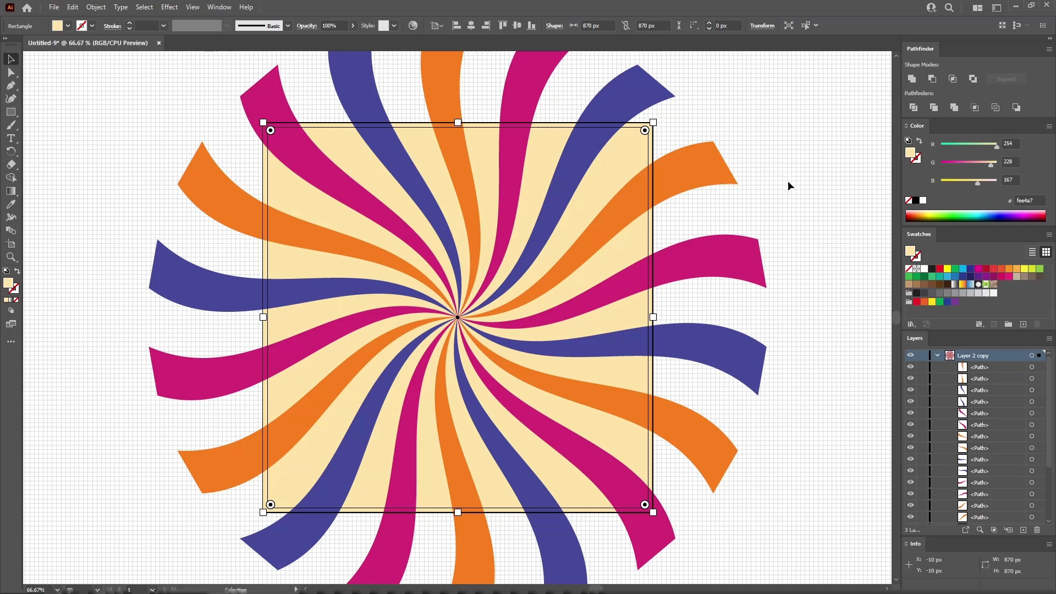
left_click_drag(550, 365, 211, 457)
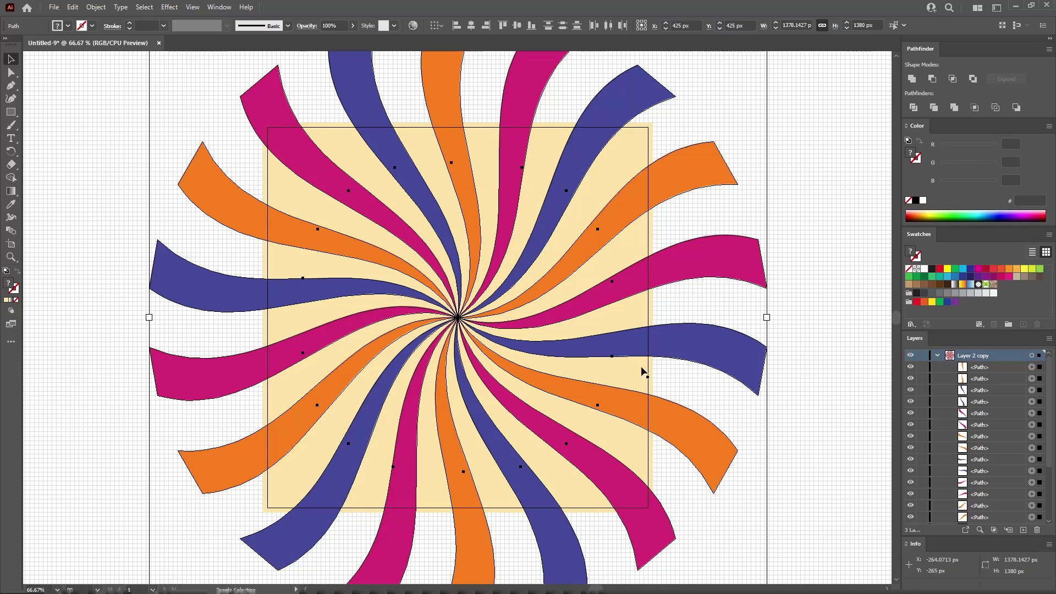
key("a")
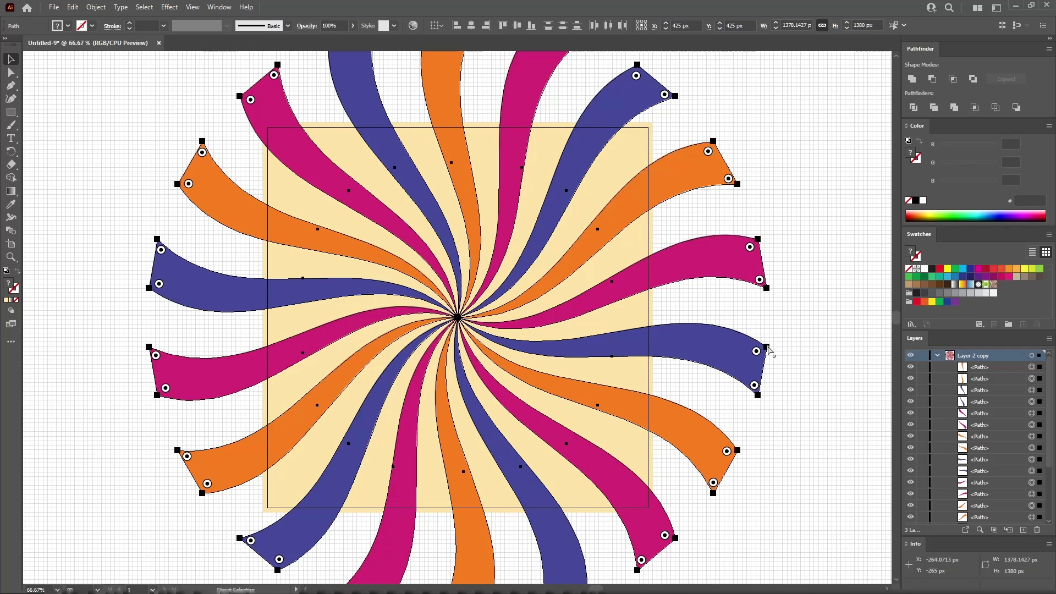
key("ctrl+8")
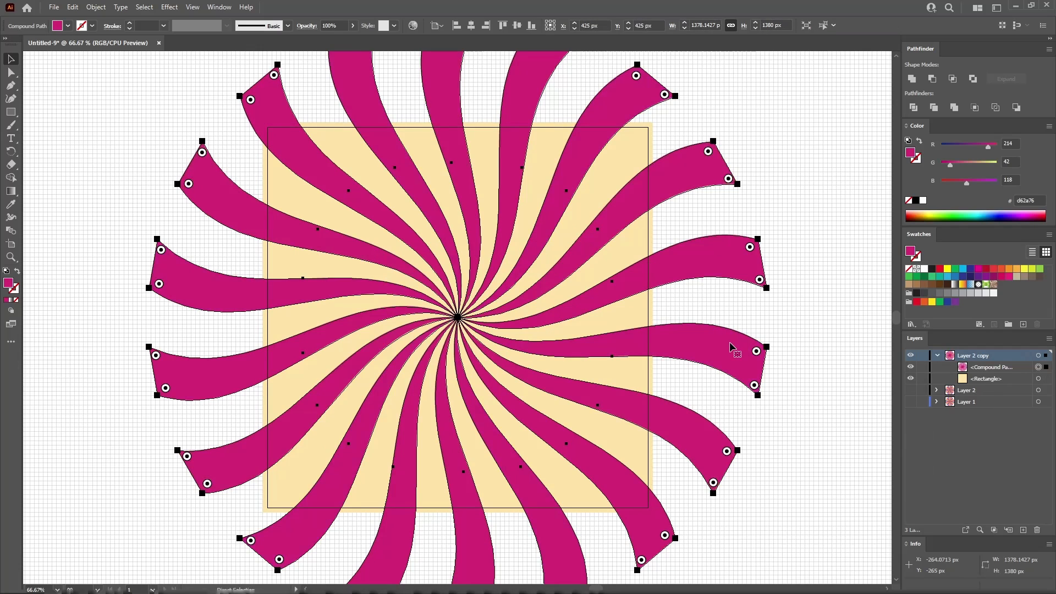
key("v")
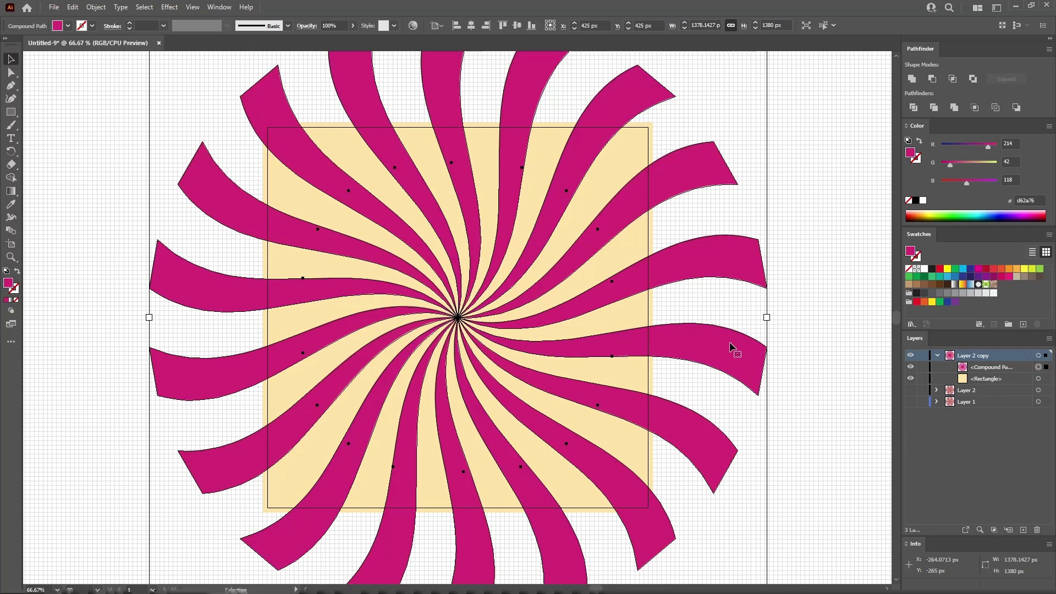
Duplicate the cream rectangle in place, directly in front of the original in Layer 2 copy.
left_click(627, 374)
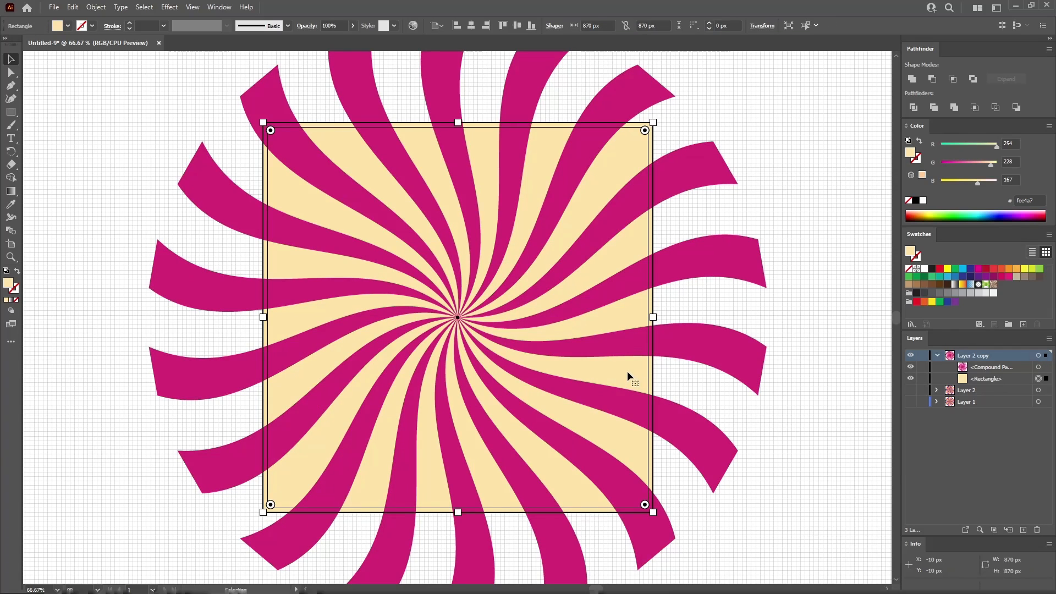
key("a")
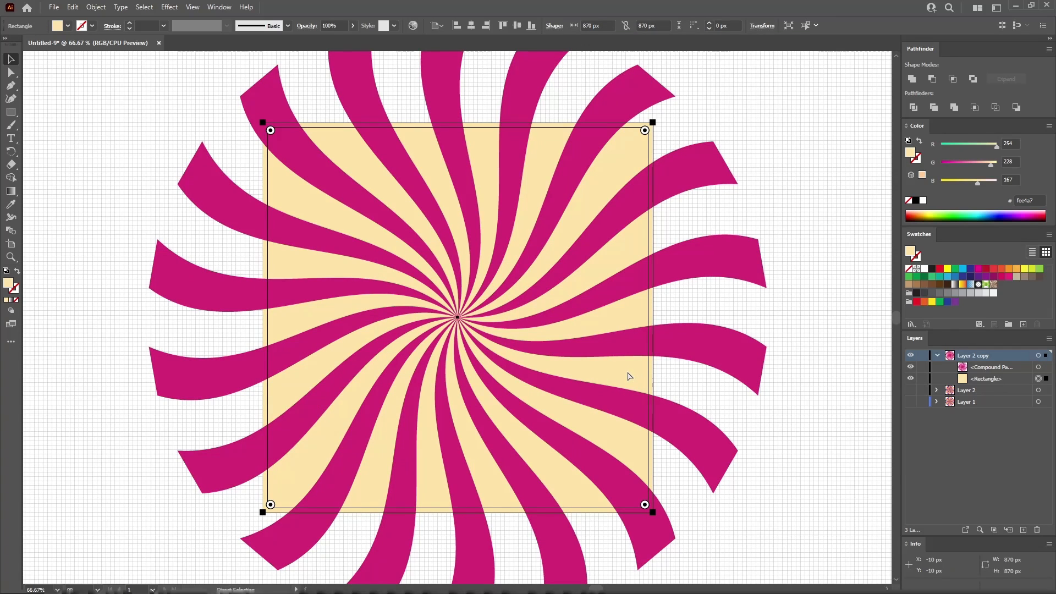
key("ctrl+c")
key("ctrl+f")
key("v")
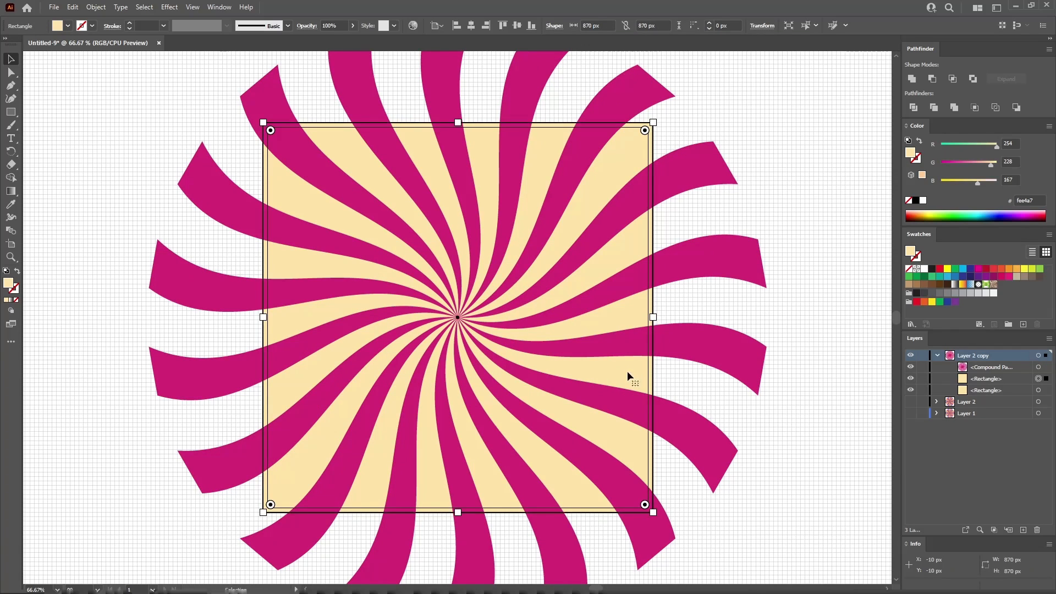
Trim the compound wavy rays to the duplicate cream rectangle with the Intersect shape mode, and deselect the result.
left_click(1038, 367, "shift")
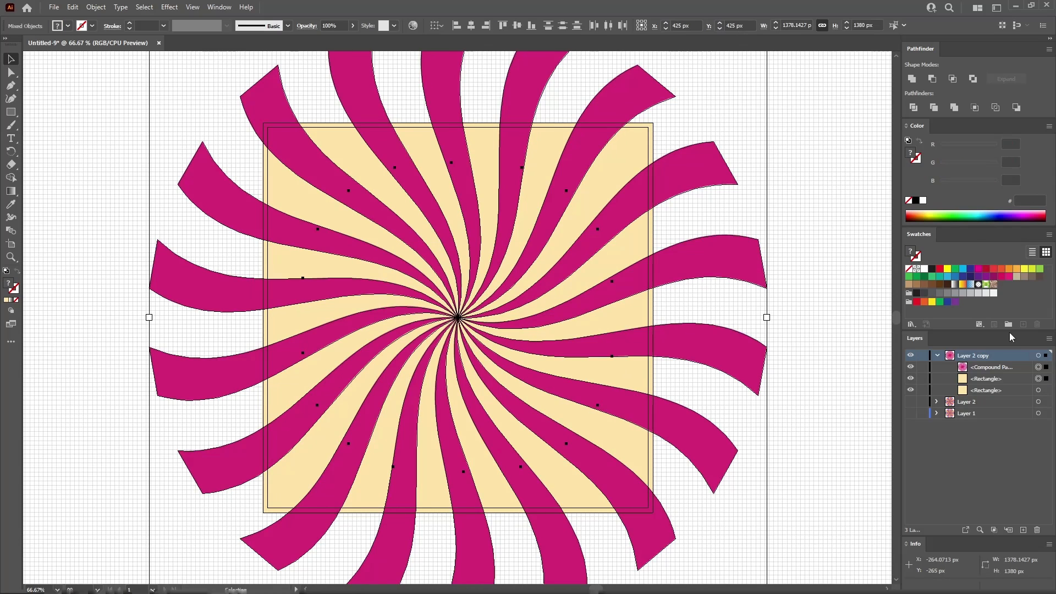
left_click(952, 78)
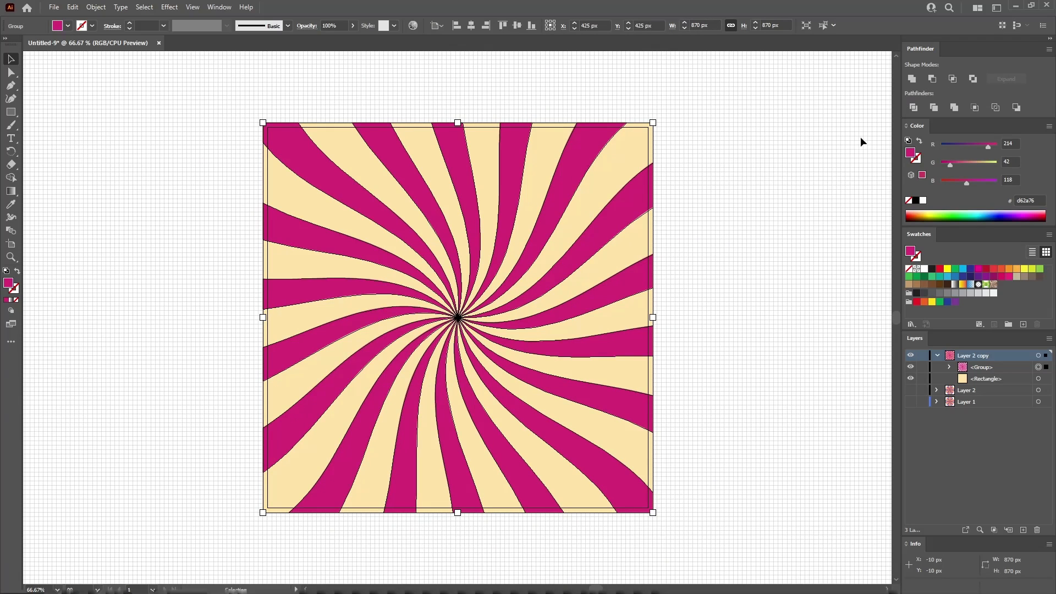
left_click(780, 219)
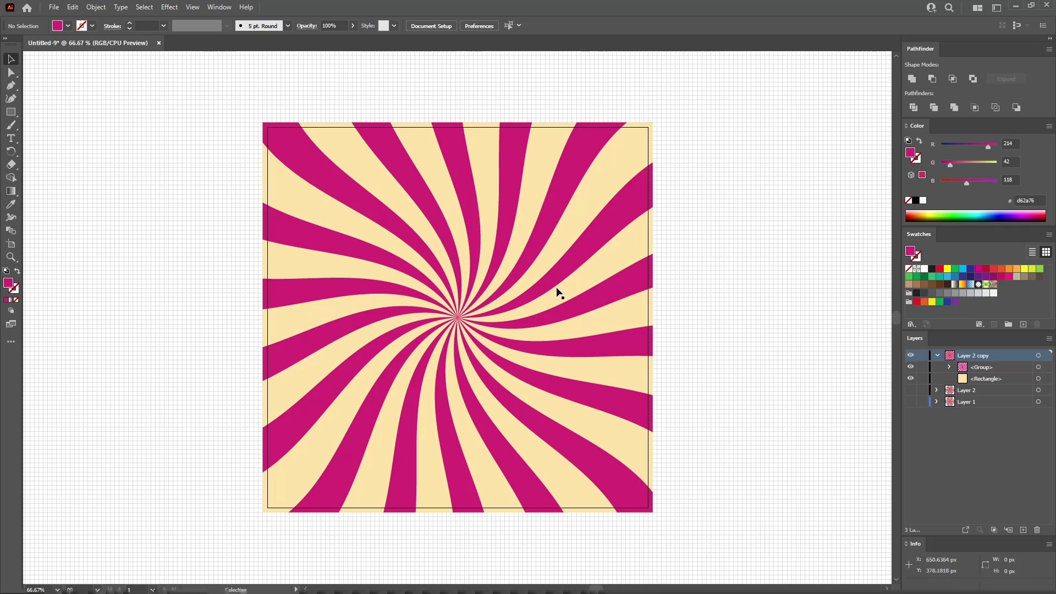
Create a new process colour swatch with RGB 91, 206, 250.
left_click(1024, 324)
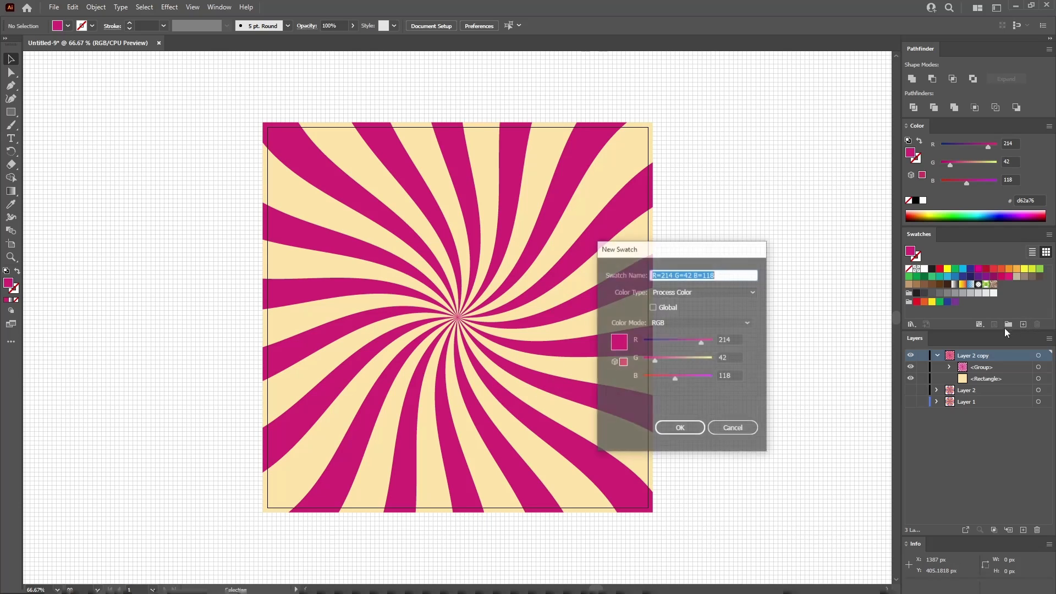
double_click(735, 341)
type("91")
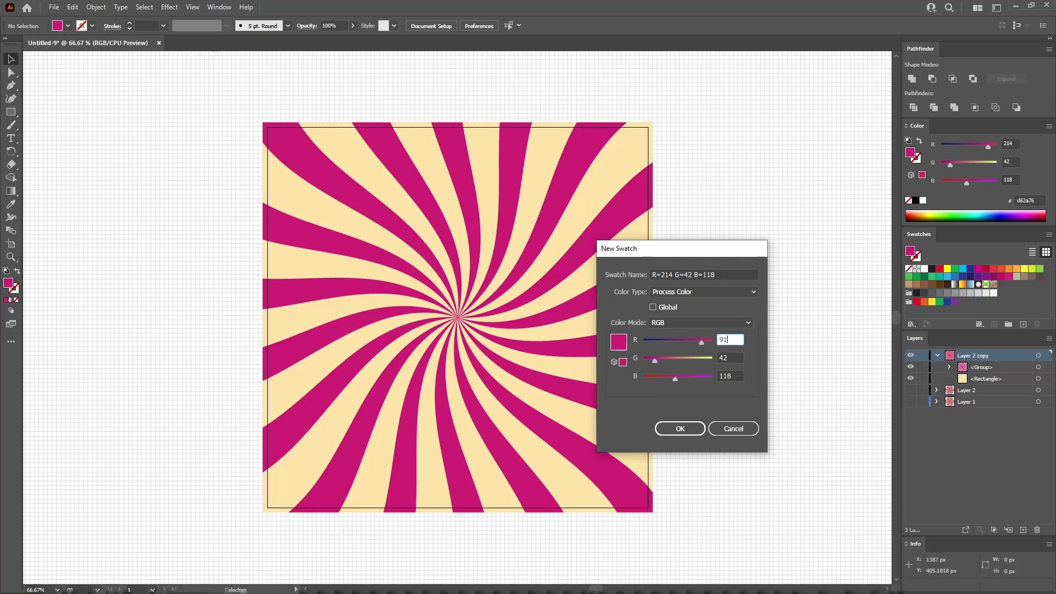
key("Tab")
type("206")
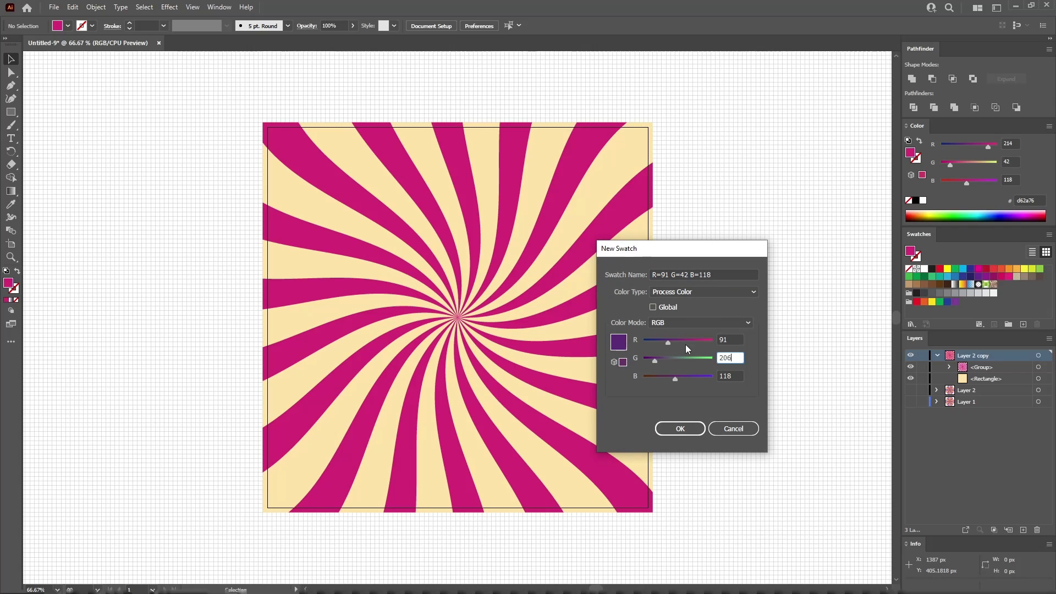
key("Tab")
type("250")
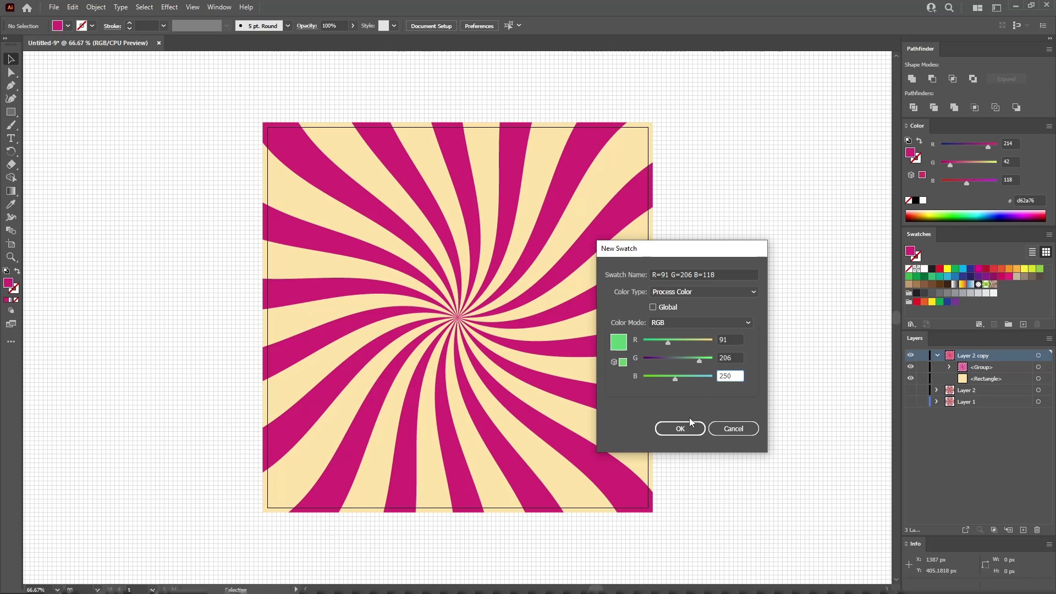
left_click(682, 431)
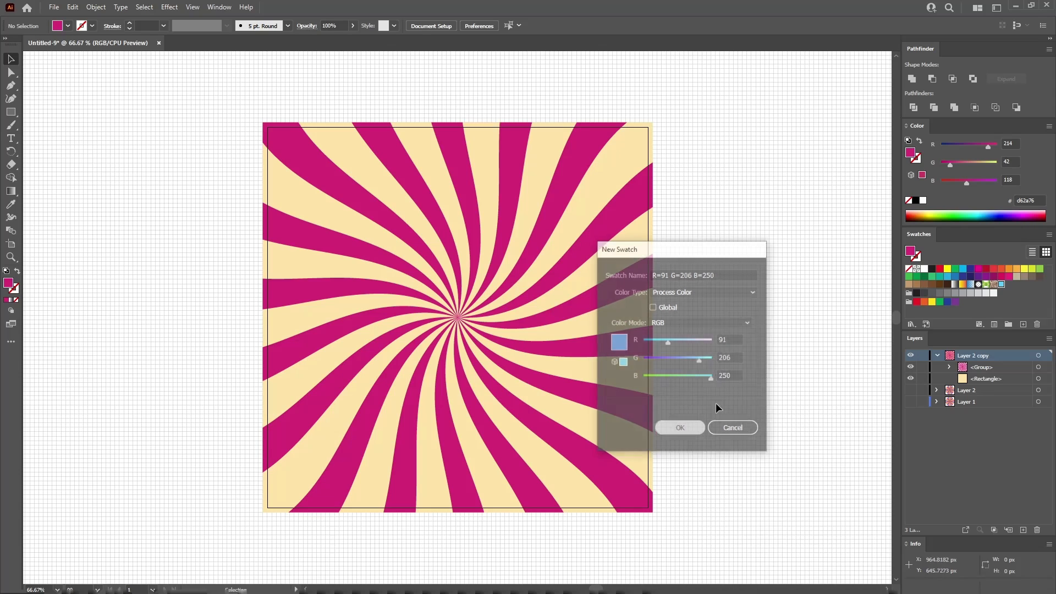
Create a new process colour swatch with RGB 245, 169, 184.
left_click(1023, 323)
double_click(723, 340)
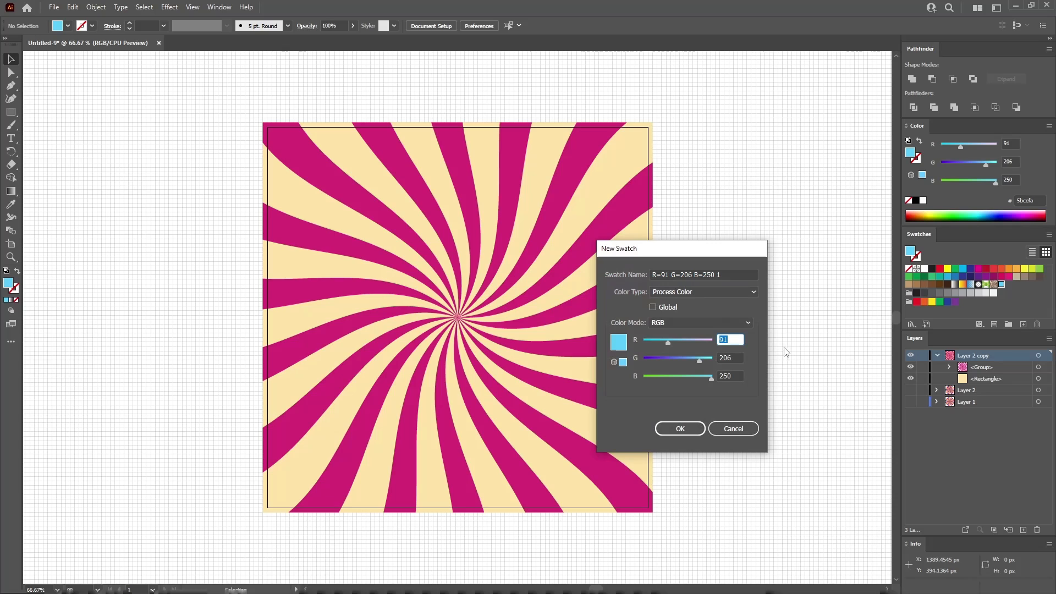
key("Tab")
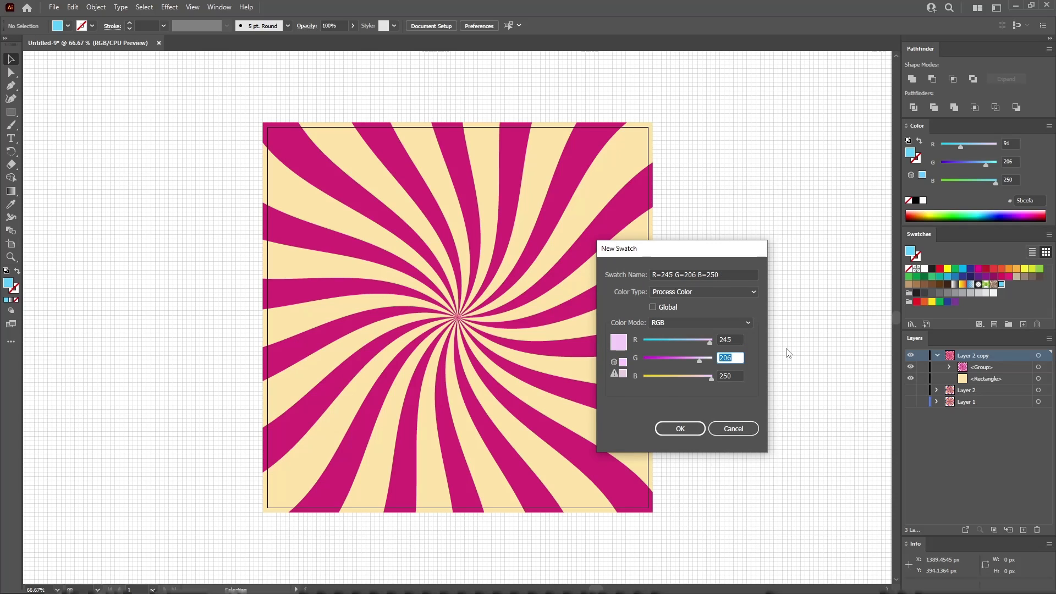
key("Tab")
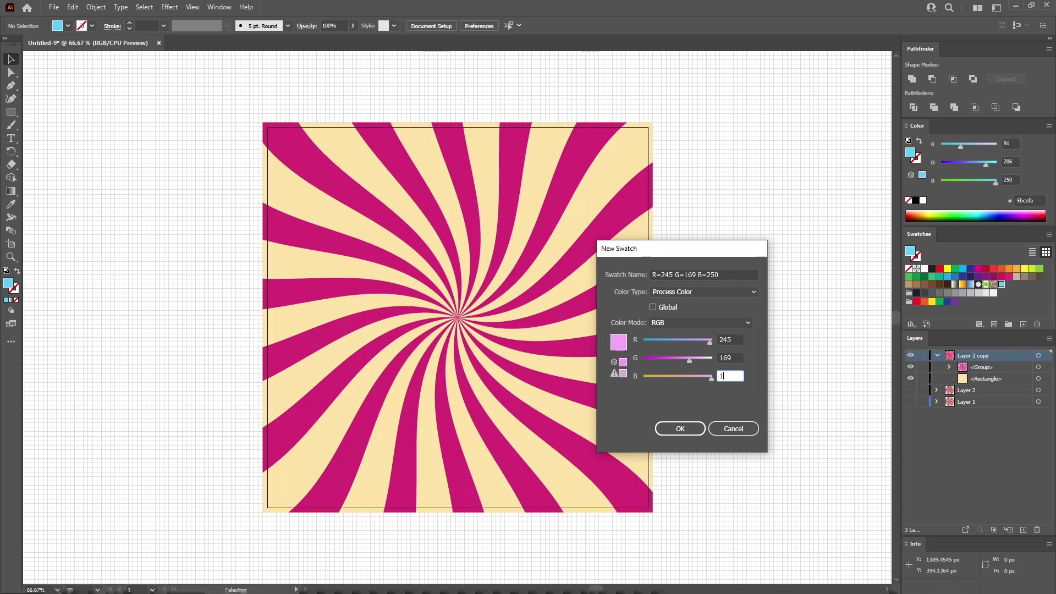
type("184")
left_click(681, 429)
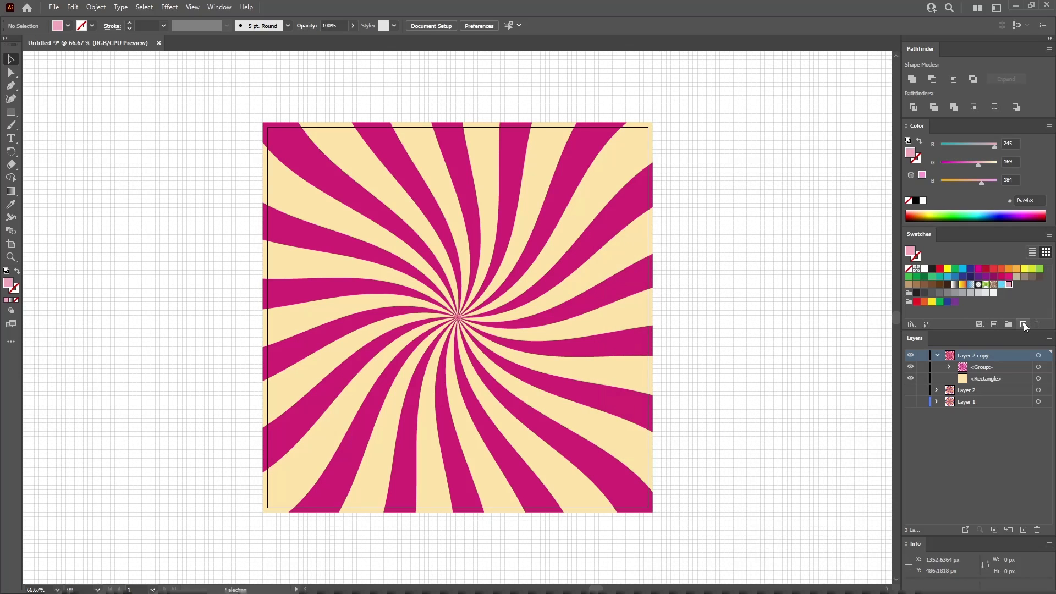
Create a new white process colour swatch with RGB 255, 255, 255.
left_click(1023, 324)
left_click_drag(711, 342, 729, 378)
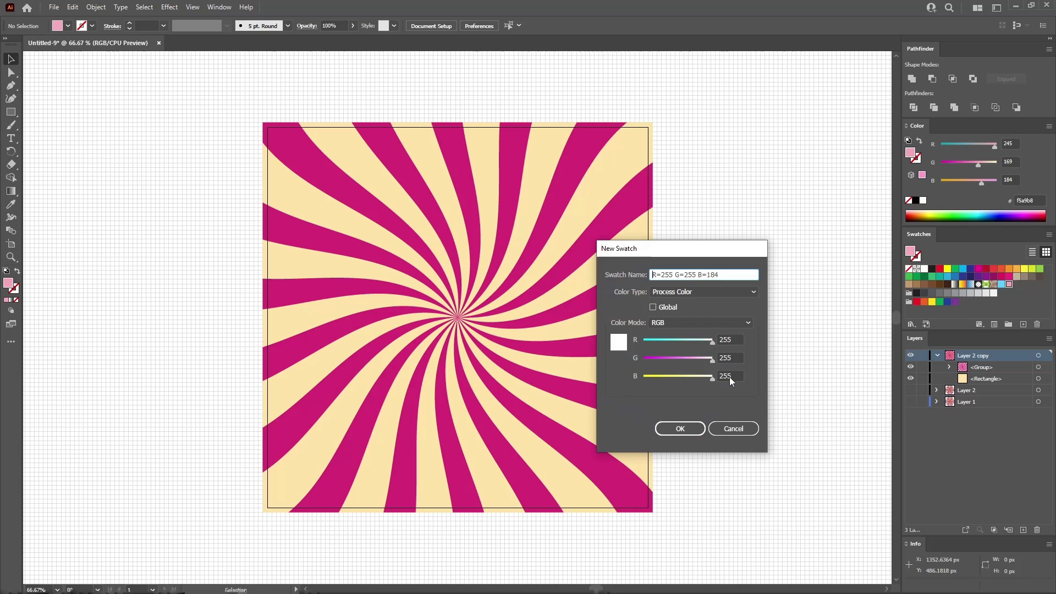
left_click(681, 428)
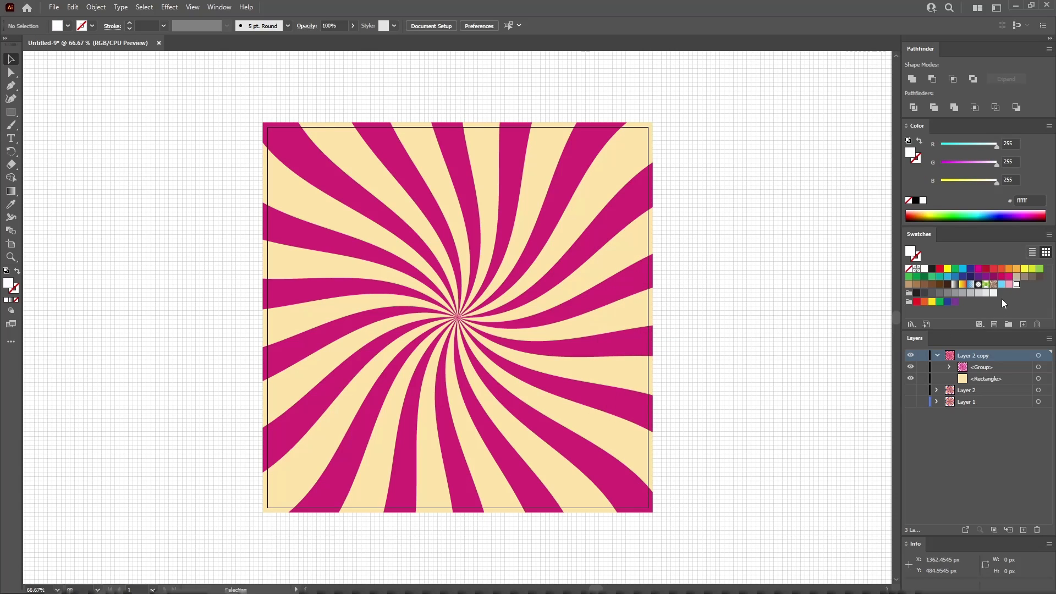
Gather the new blue, pink and white swatches into a colour group, keeping the default name.
left_click(1002, 284, "shift")
left_click(1008, 325)
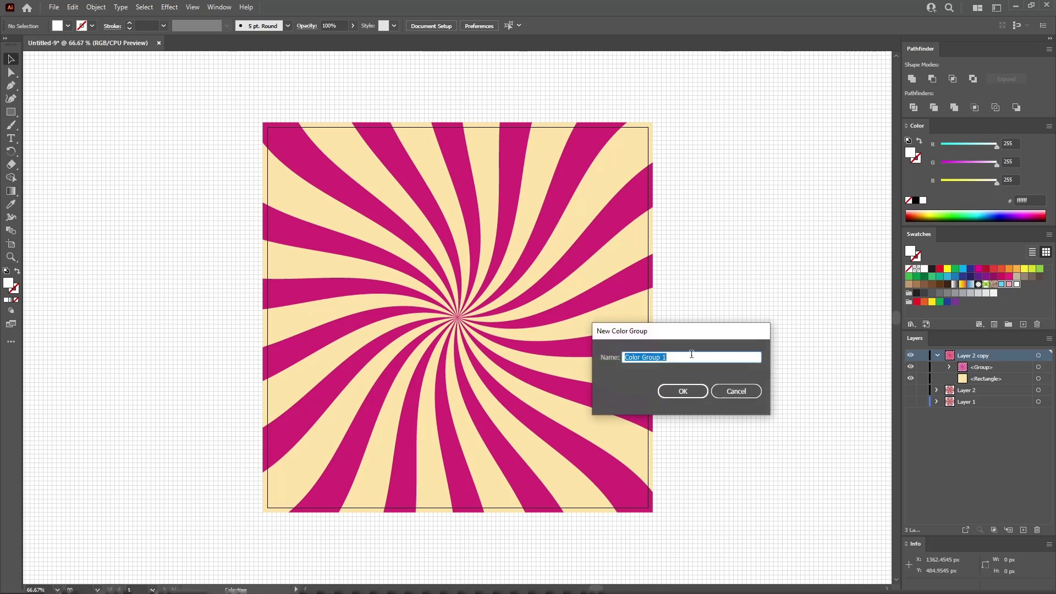
left_click(681, 389)
left_click(938, 308)
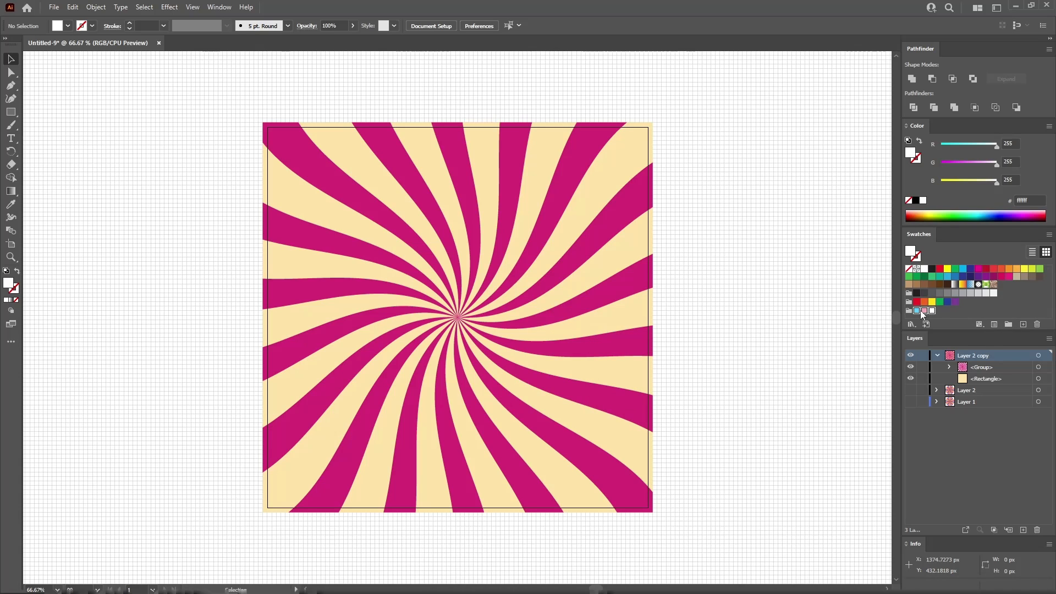
Turn the wavy rays and cream rectangle into a Live Paint group, filling the first ray above the centre with the new blue swatch.
left_click(918, 312)
left_click_drag(677, 115, 247, 529)
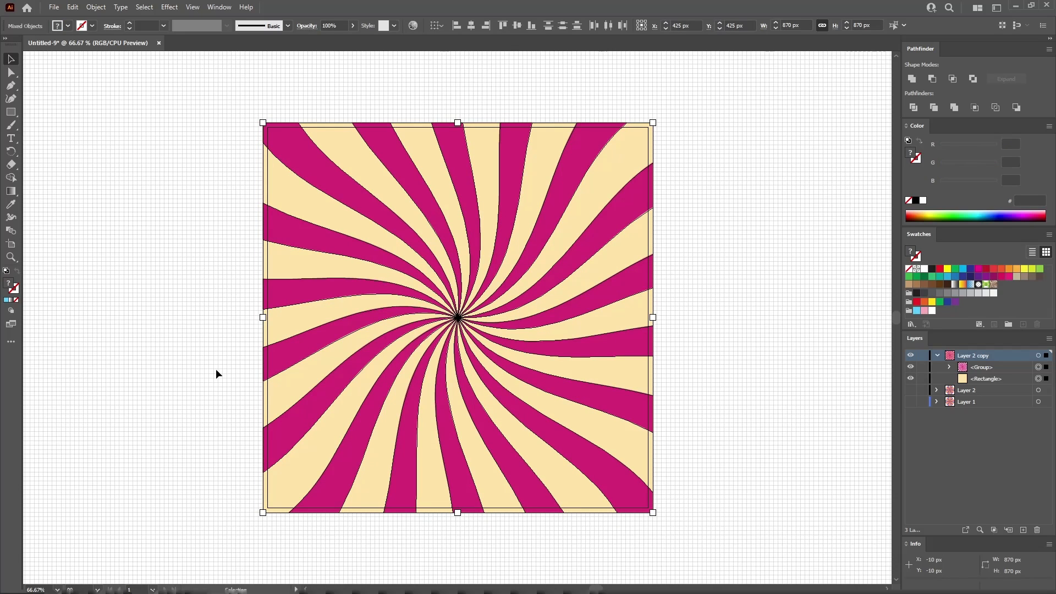
key("k")
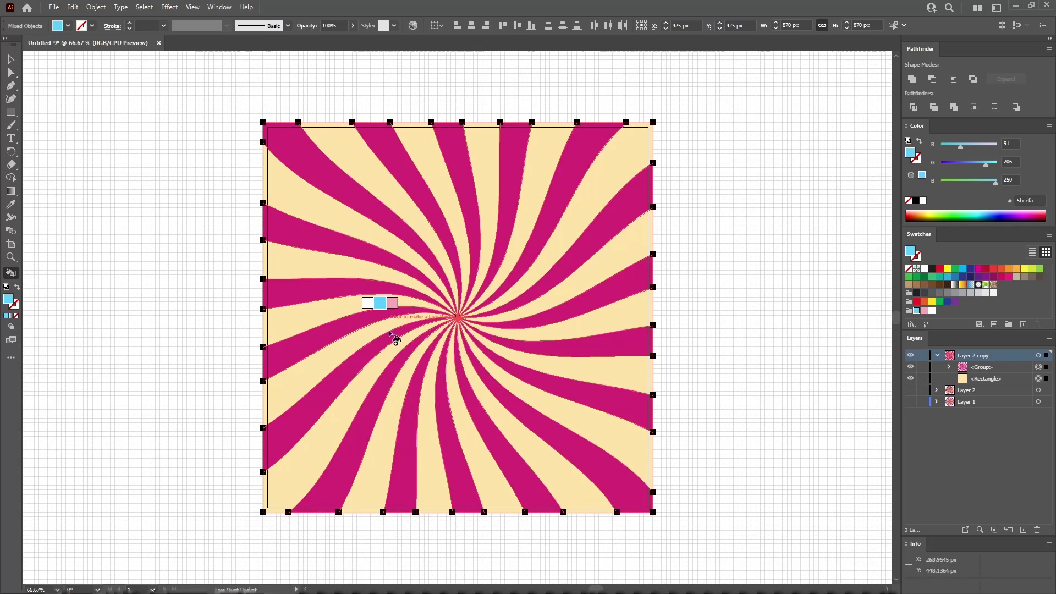
left_click(458, 160)
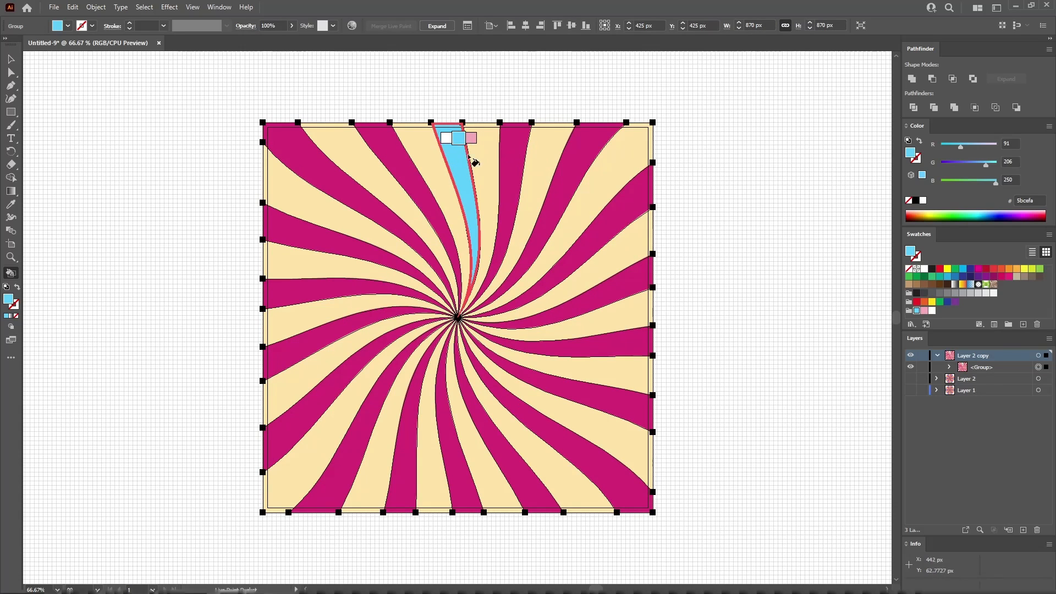
Fill every third ray around the rest of the sunburst with the blue swatch using the Live Paint Bucket.
left_click(543, 155)
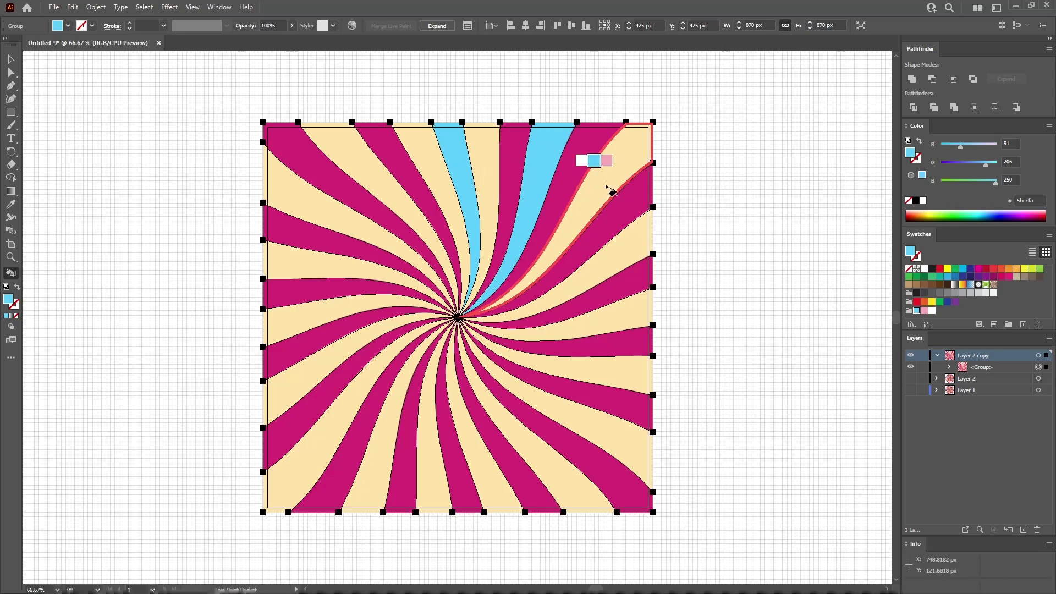
left_click(624, 214)
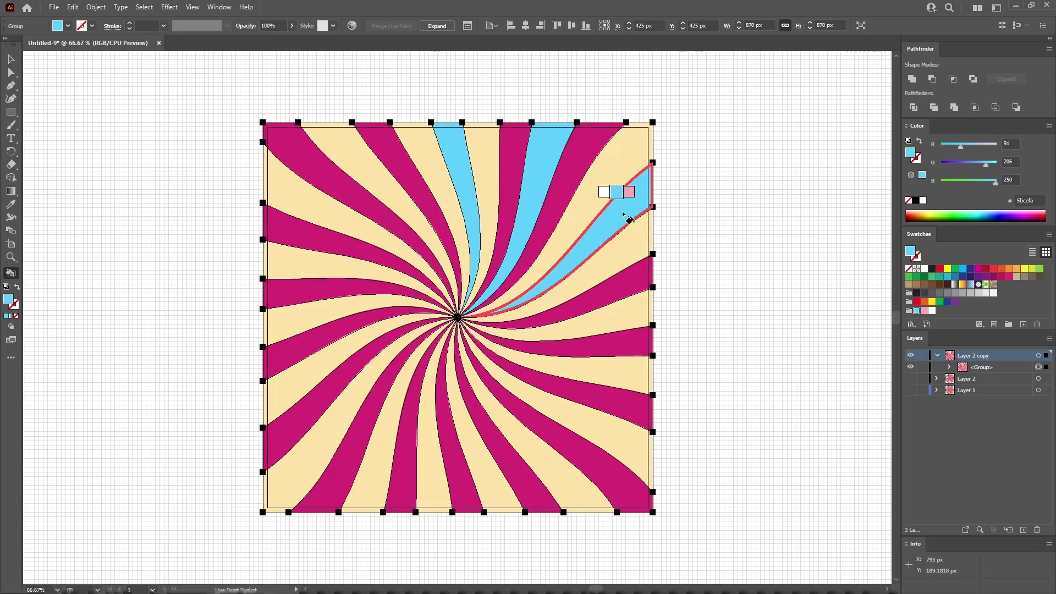
left_click(629, 318)
left_click(621, 399)
left_click(578, 454)
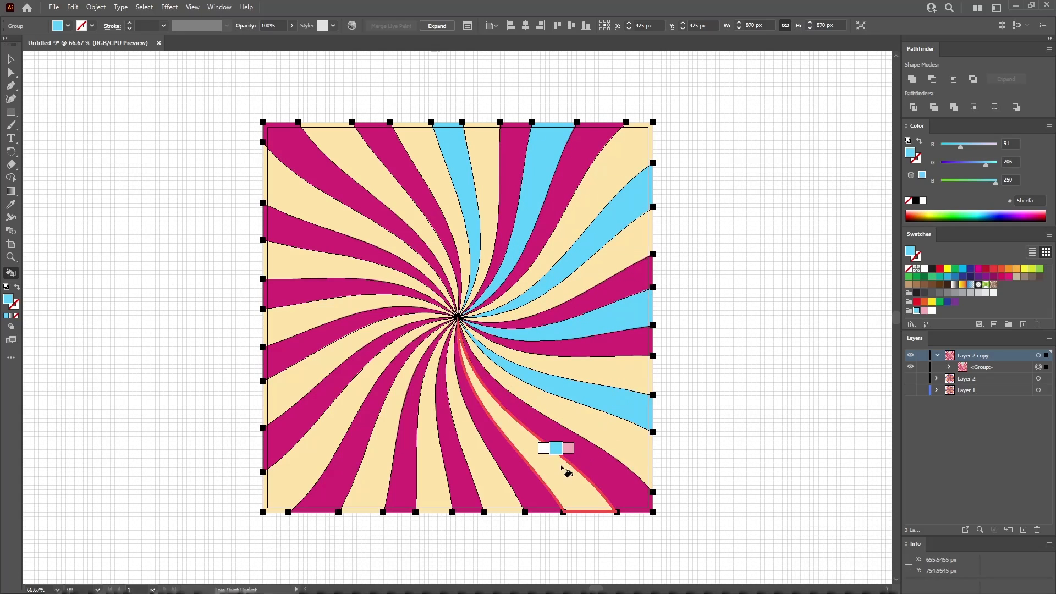
left_click(464, 467)
left_click(383, 468)
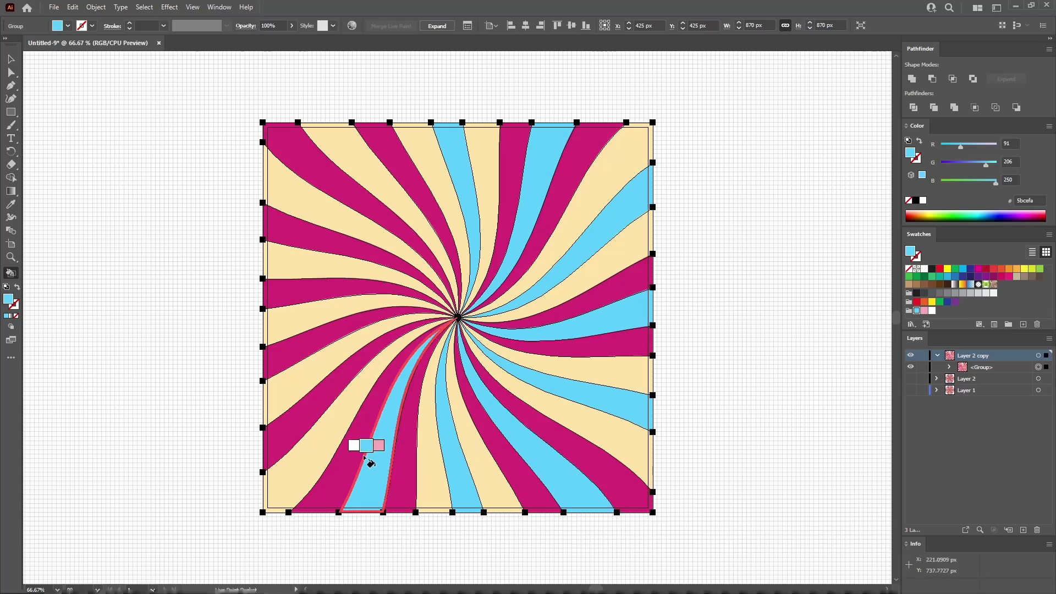
left_click(300, 421)
left_click(287, 314)
left_click(297, 237)
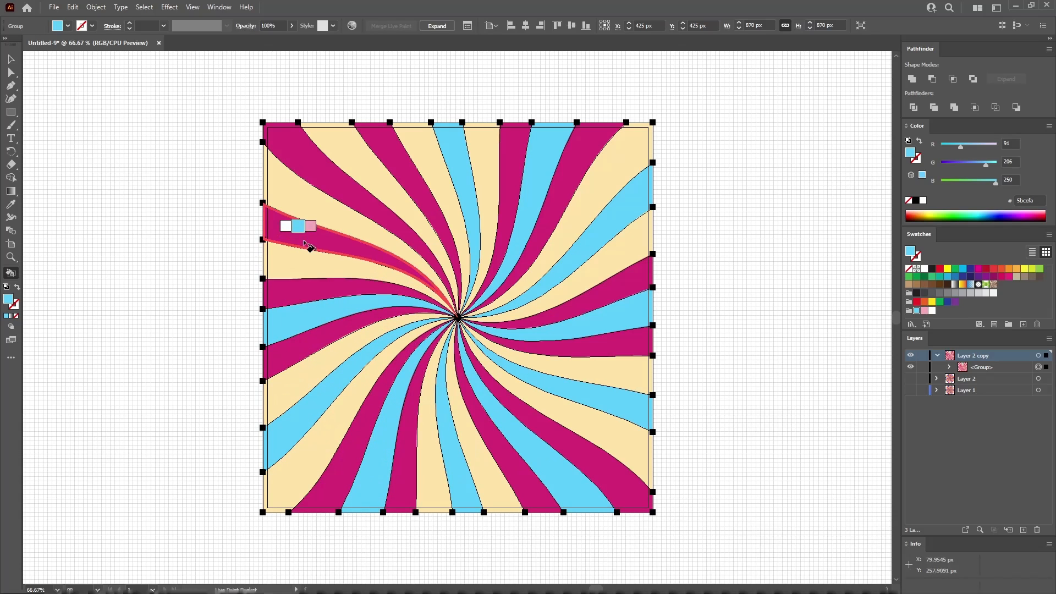
left_click(363, 178)
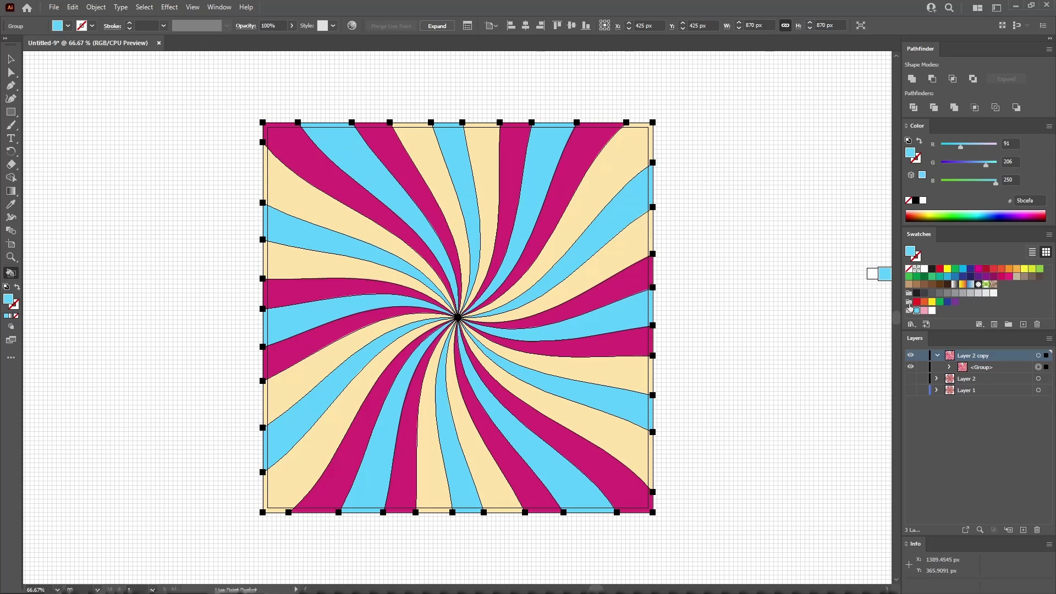
Fill the ray clockwise of each blue ray with the pink swatch from the colour group.
key("Right")
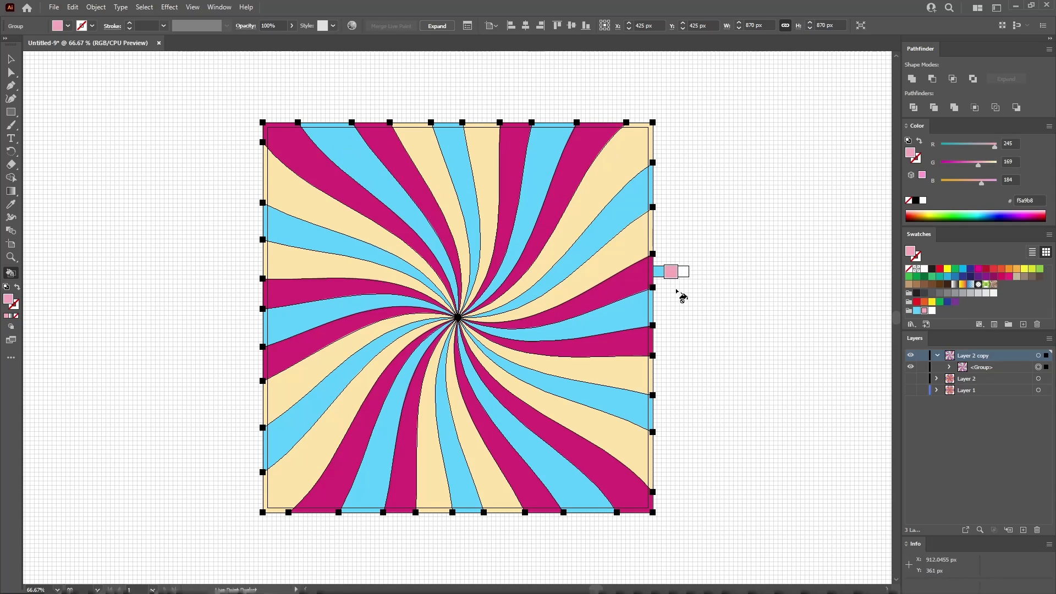
left_click(489, 160)
left_click(566, 146)
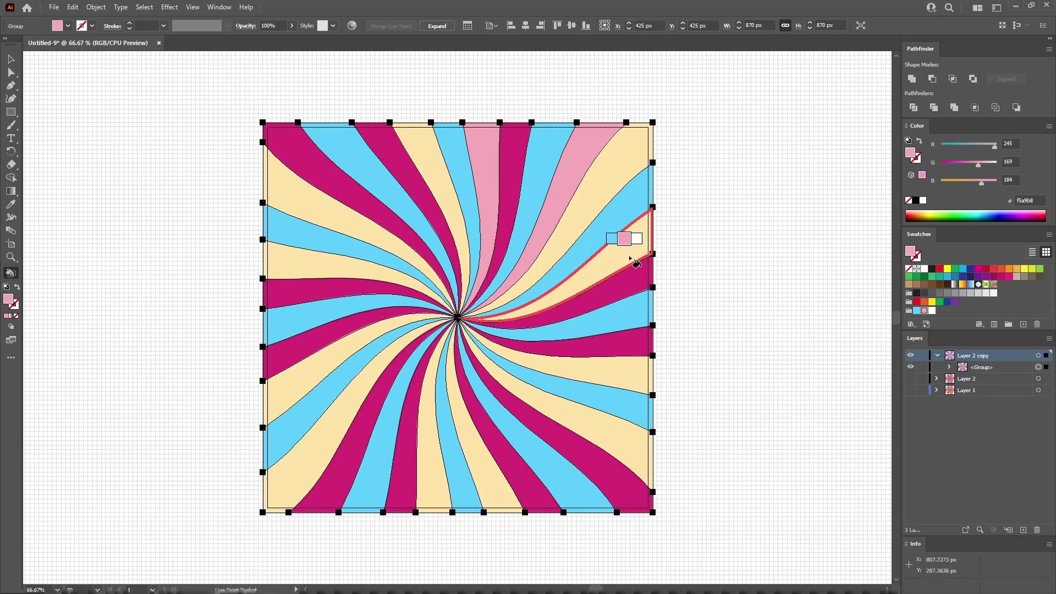
left_click(632, 242)
left_click(630, 342)
left_click(620, 434)
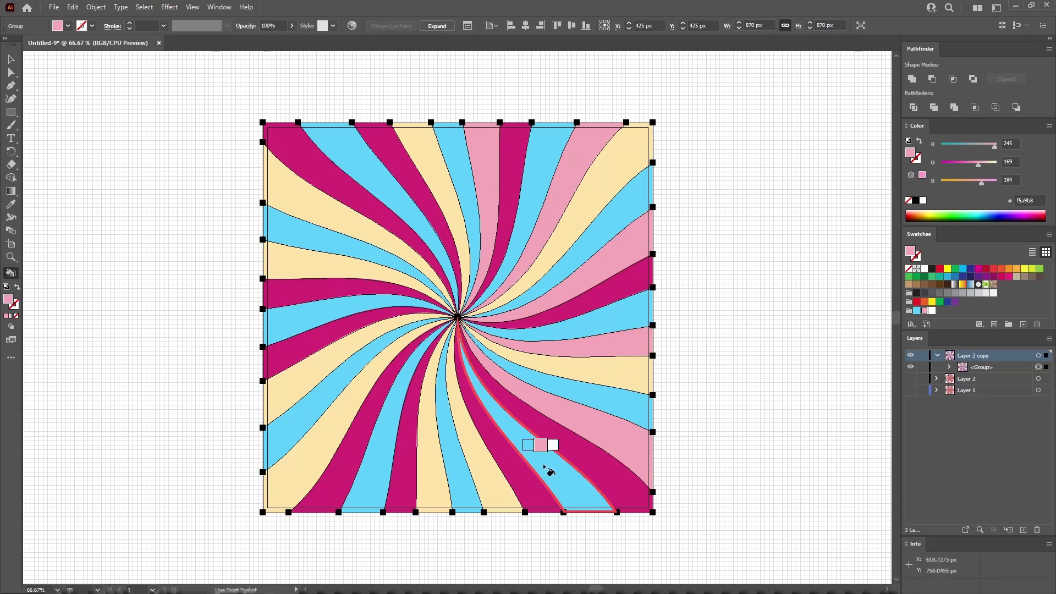
left_click(528, 486)
left_click(435, 484)
left_click(347, 469)
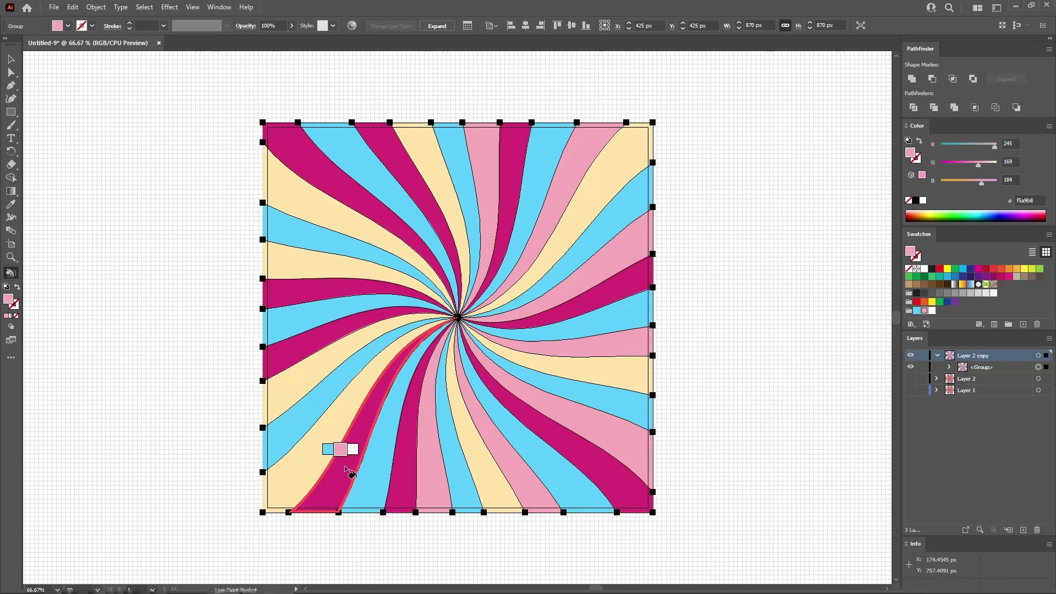
left_click(302, 372)
left_click(302, 290)
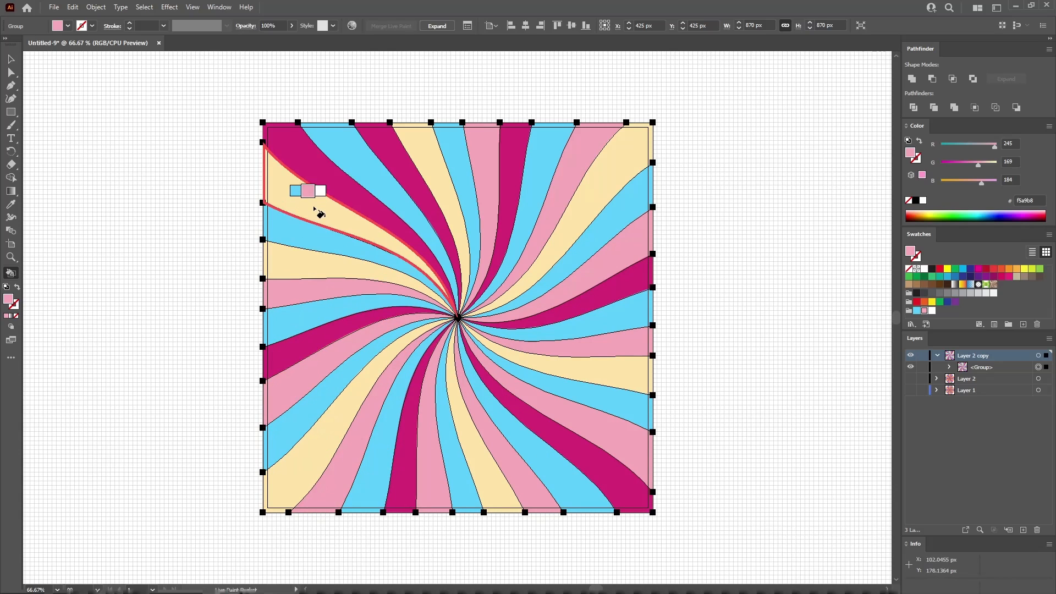
left_click(336, 202)
left_click(394, 161)
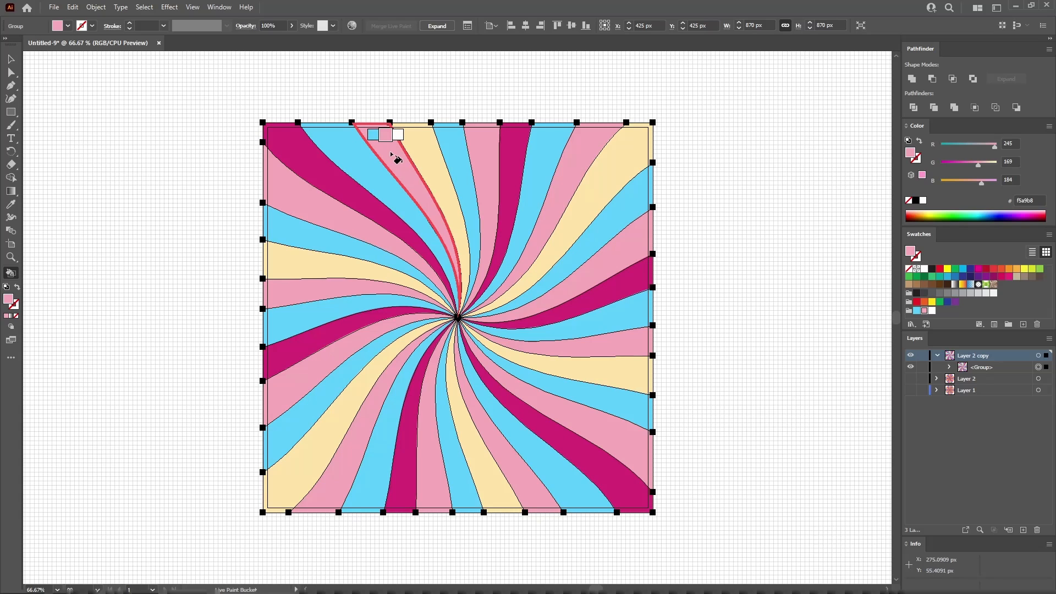
Fill all the remaining magenta and cream rays with the white swatch and deselect the artwork.
key("Right")
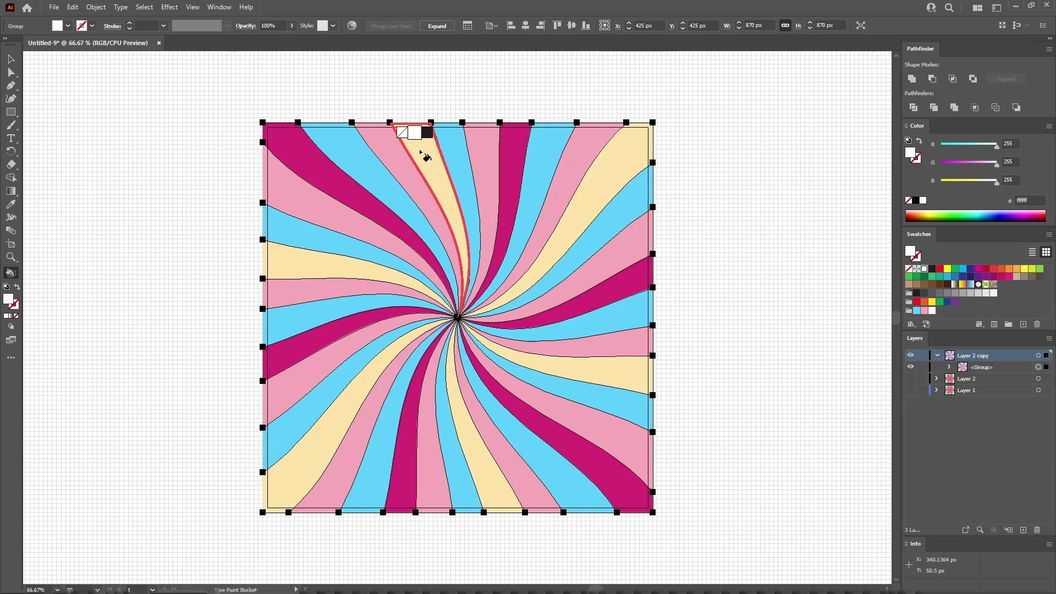
left_click(420, 151)
left_click(511, 145)
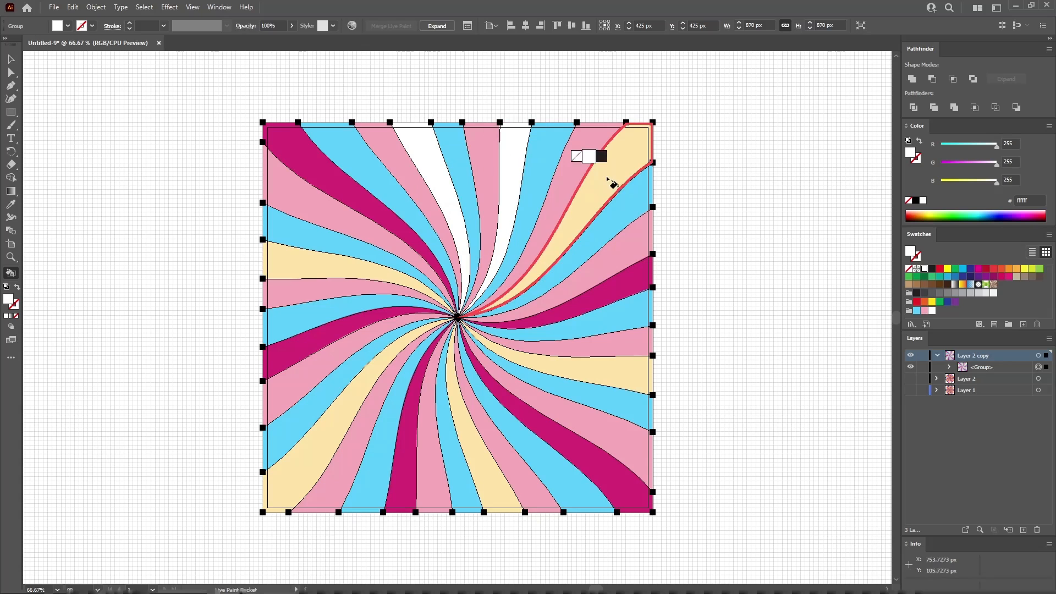
left_click(609, 181)
left_click(639, 271)
left_click(634, 380)
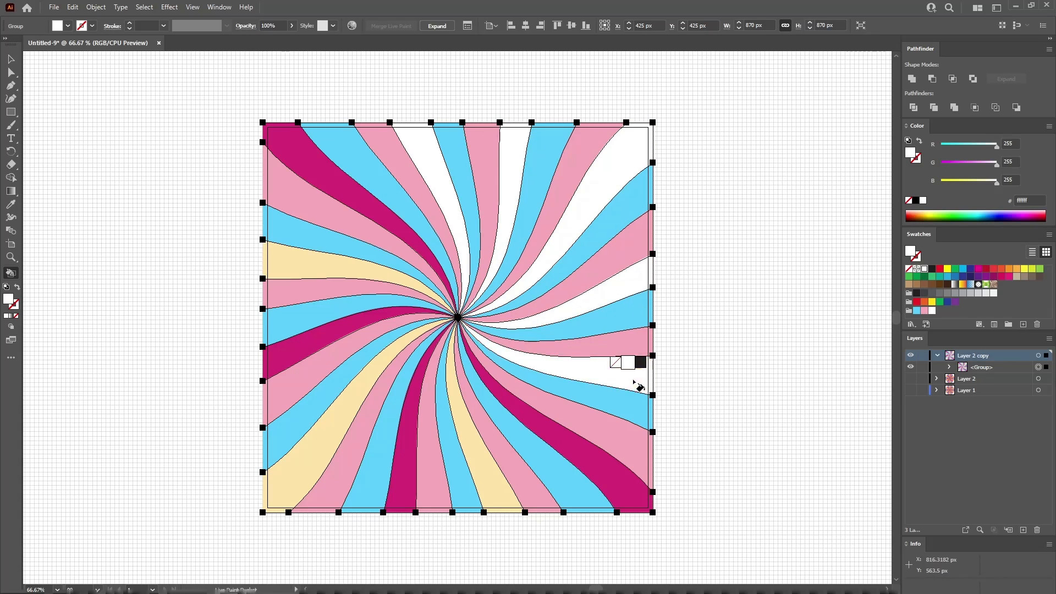
left_click(605, 463)
left_click(496, 485)
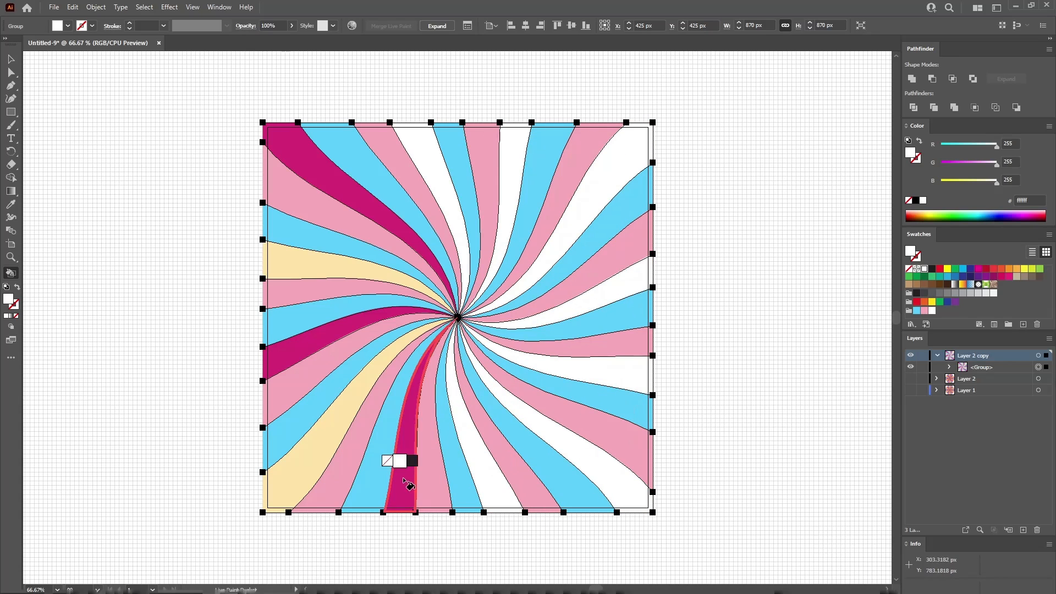
left_click(407, 483)
left_click(322, 447)
left_click(295, 344)
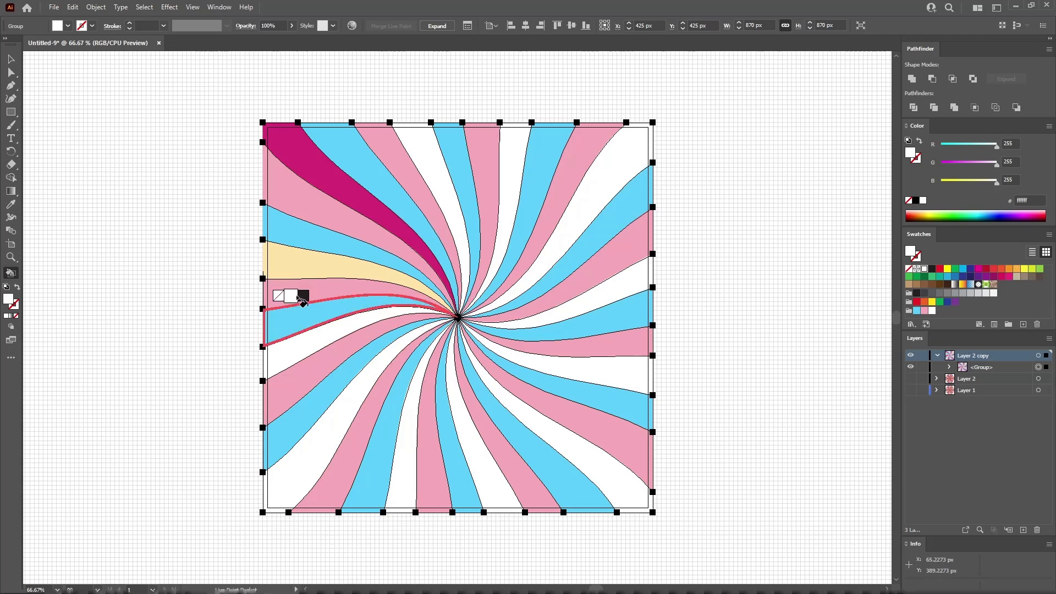
left_click(303, 256)
left_click(337, 175)
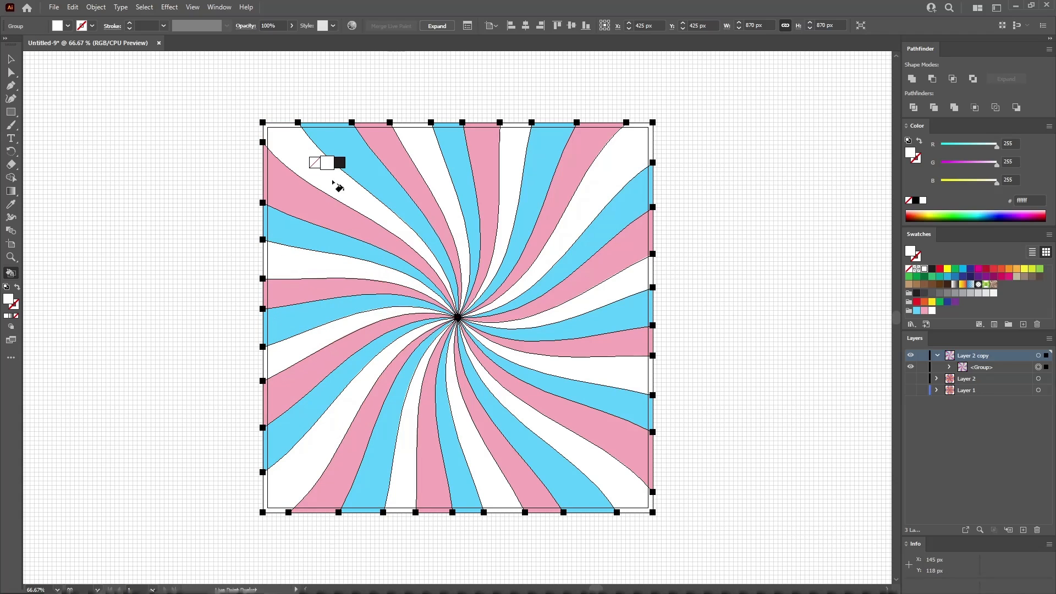
left_click(227, 177, "ctrl")
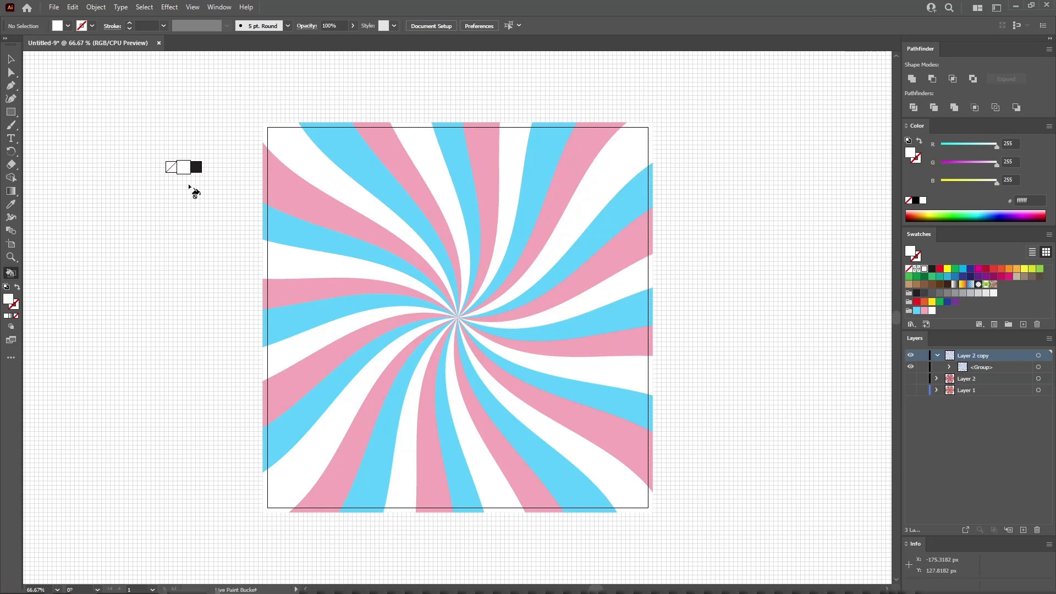